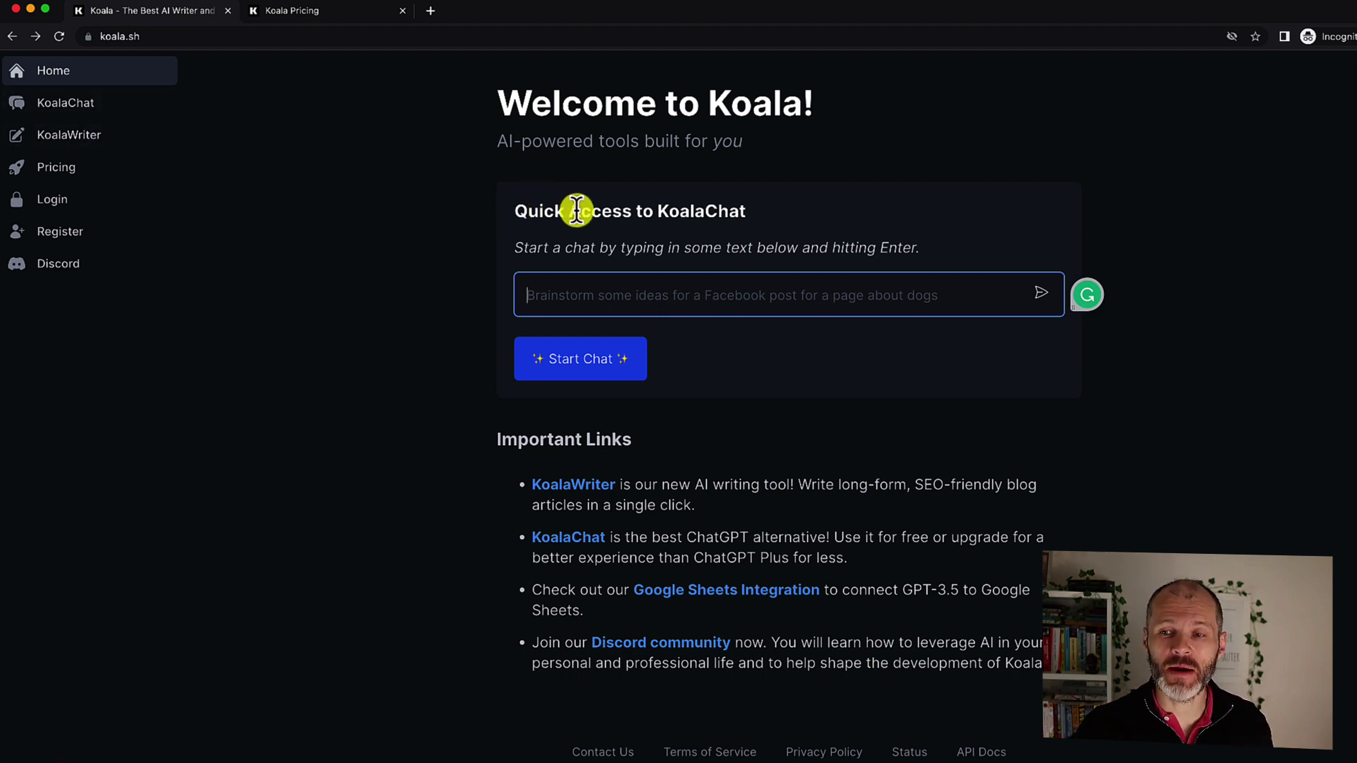
- Open Koala's pricing page showing the Essentials and Professional plans
click(121, 167)
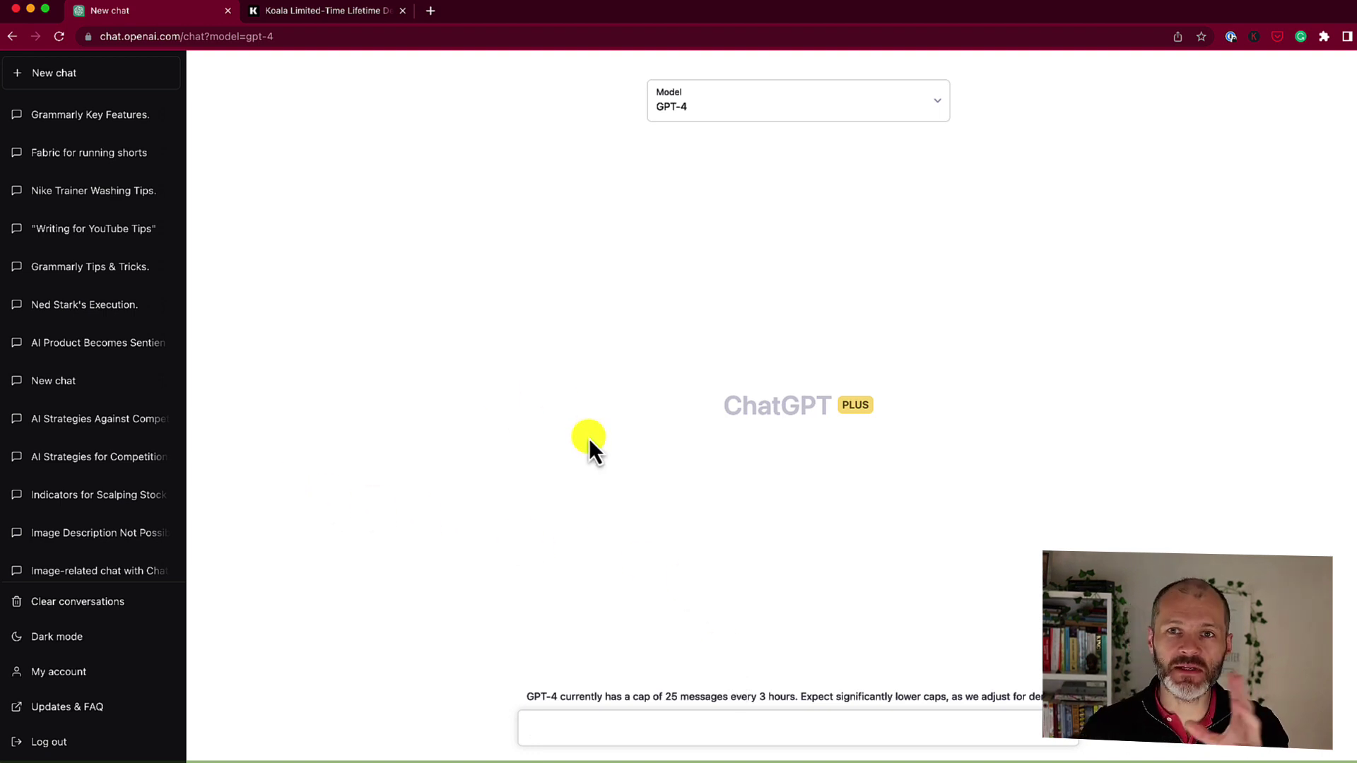
- Paste the home-office decorating listicle prompt into ChatGPT and send it to GPT-4
text(write me a listicle article about tips for decorating a home office)
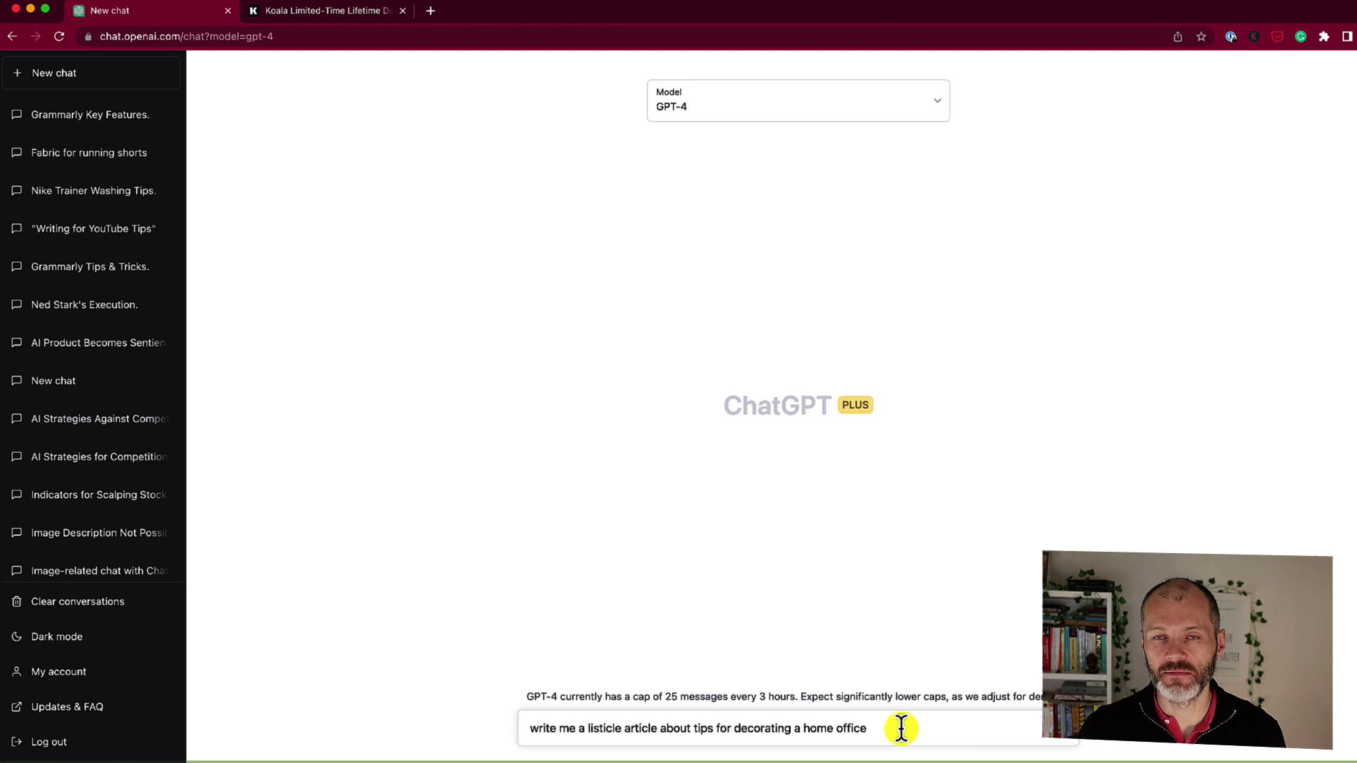
key(Return)
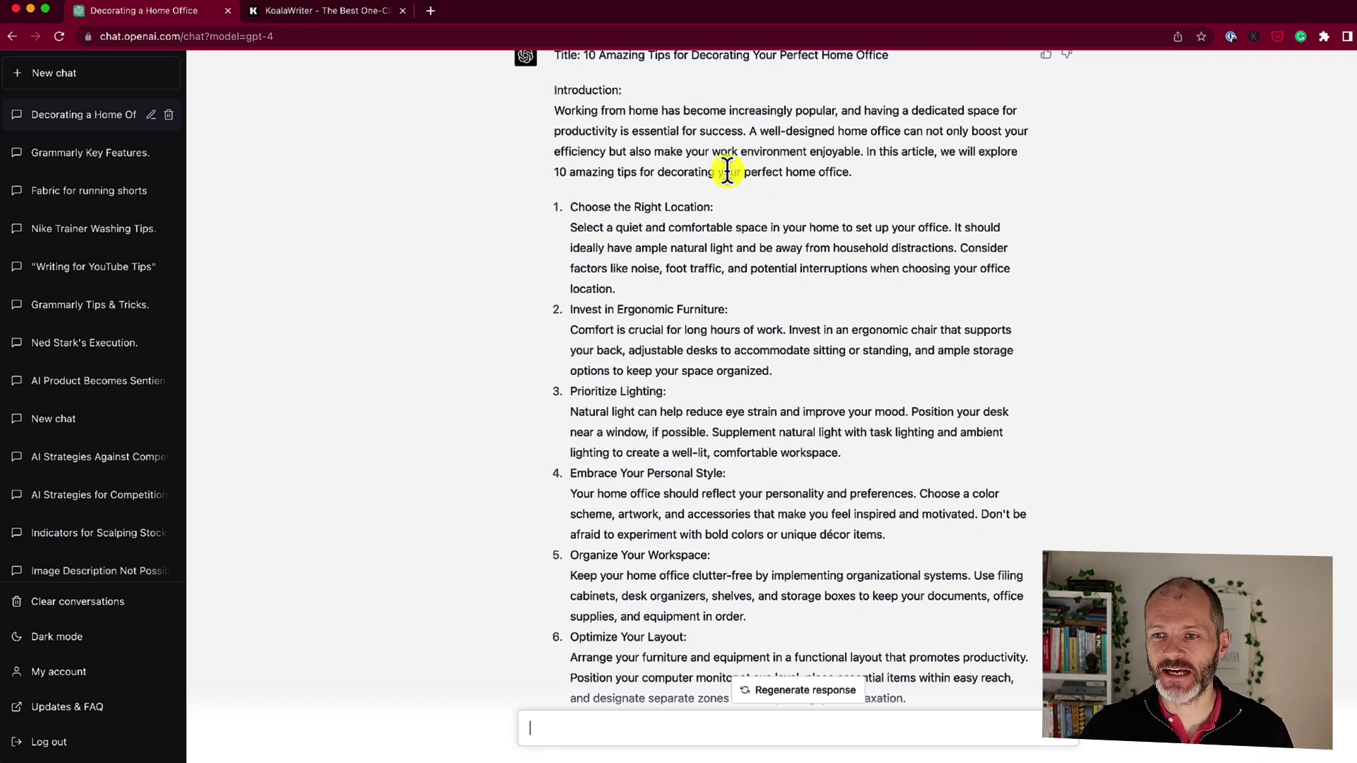
- Read GPT-4's '10 Amazing Tips' article, highlighting a tip heading, the title and the conclusion
drag(727, 214, 645, 215)
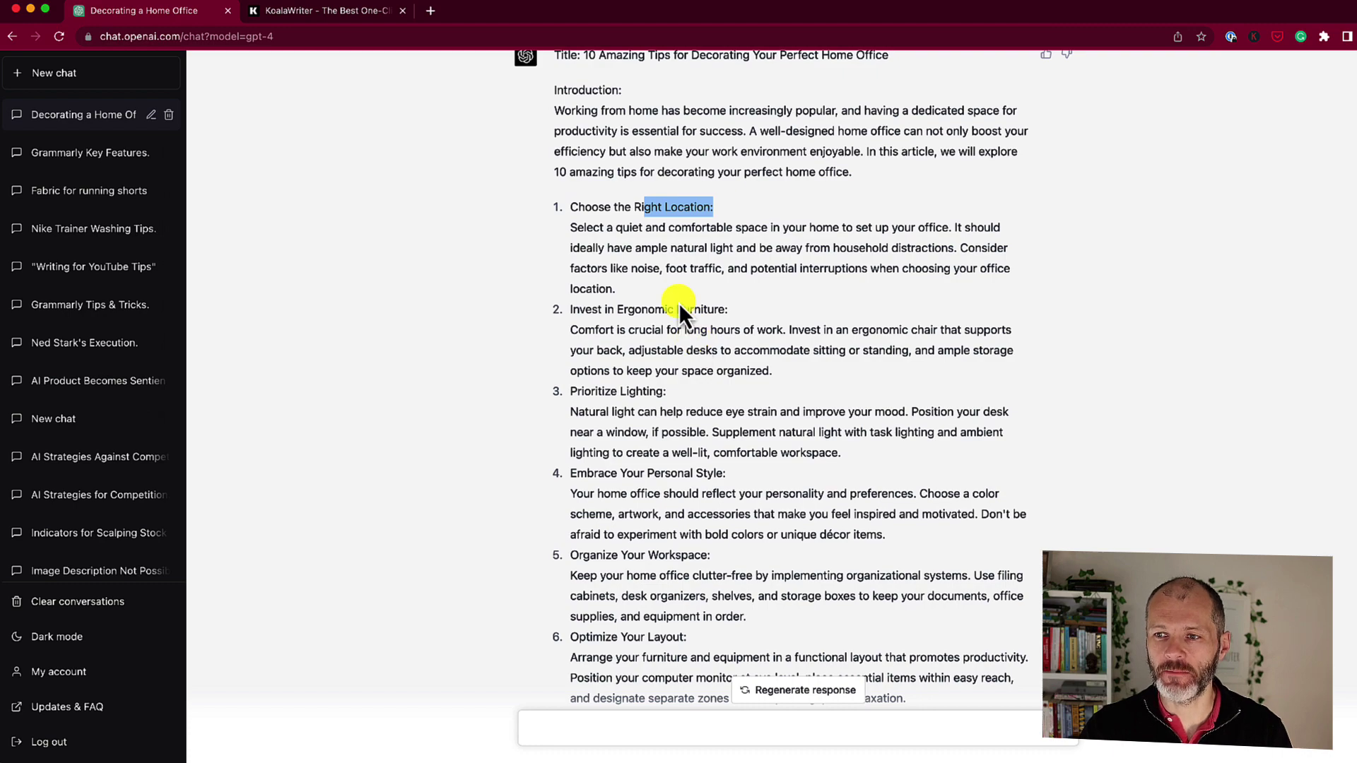
drag(555, 110, 851, 173)
scroll(726, 396, down, 5)
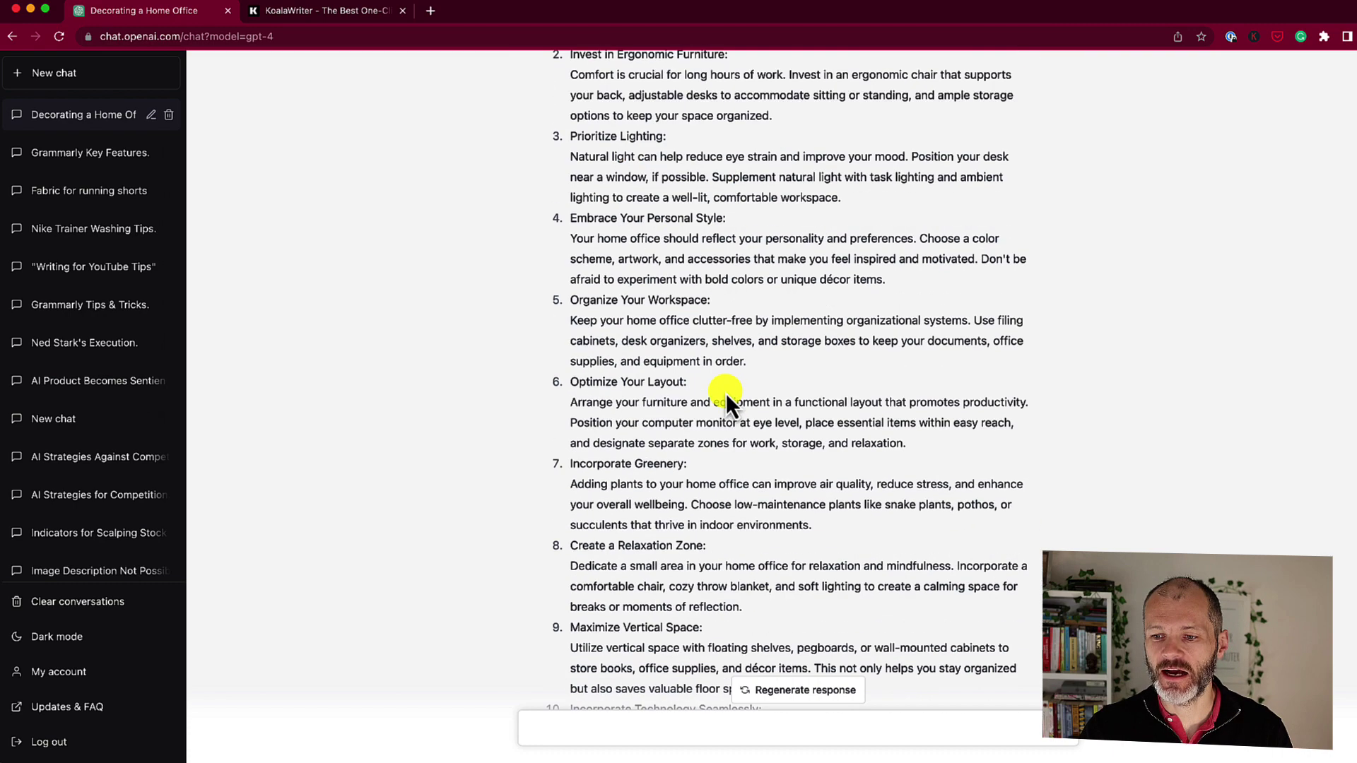
scroll(727, 401, down, 4)
scroll(718, 523, up, 4)
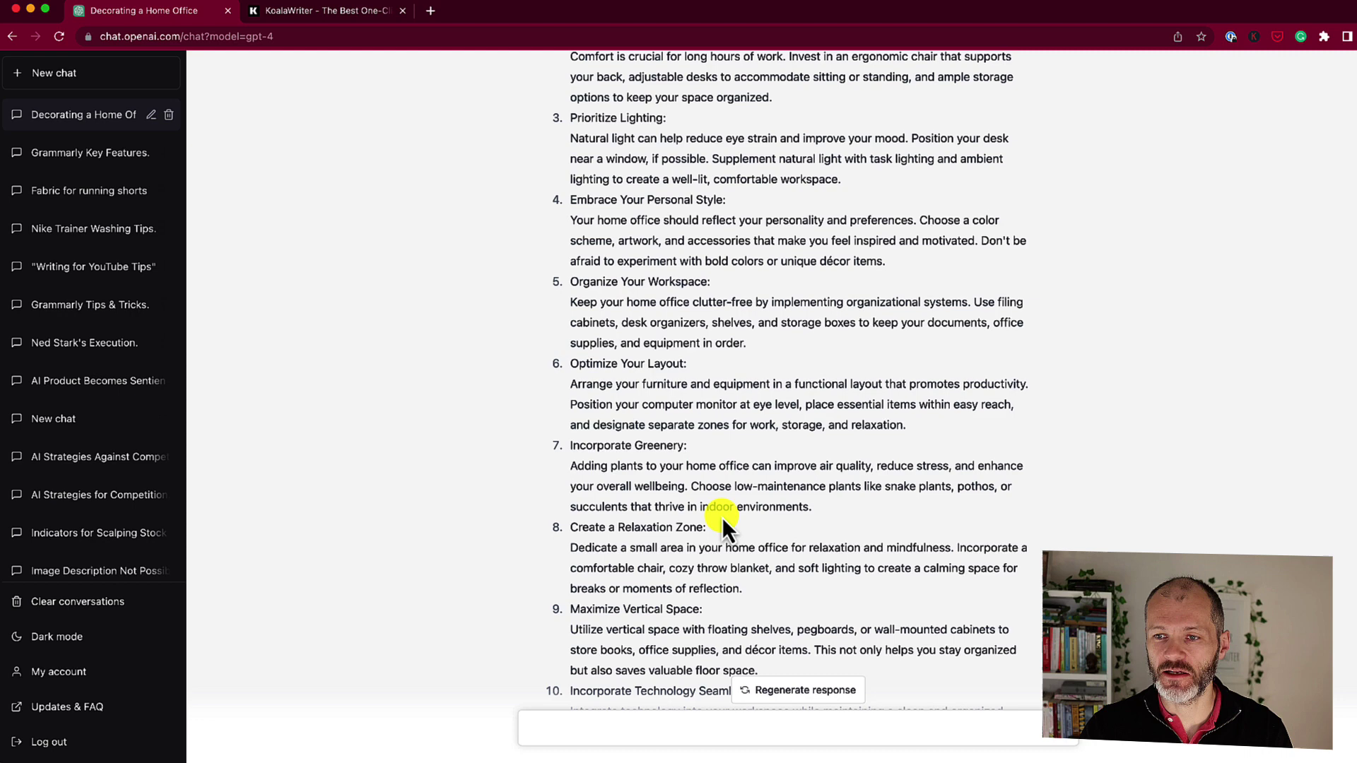
scroll(722, 517, up, 3)
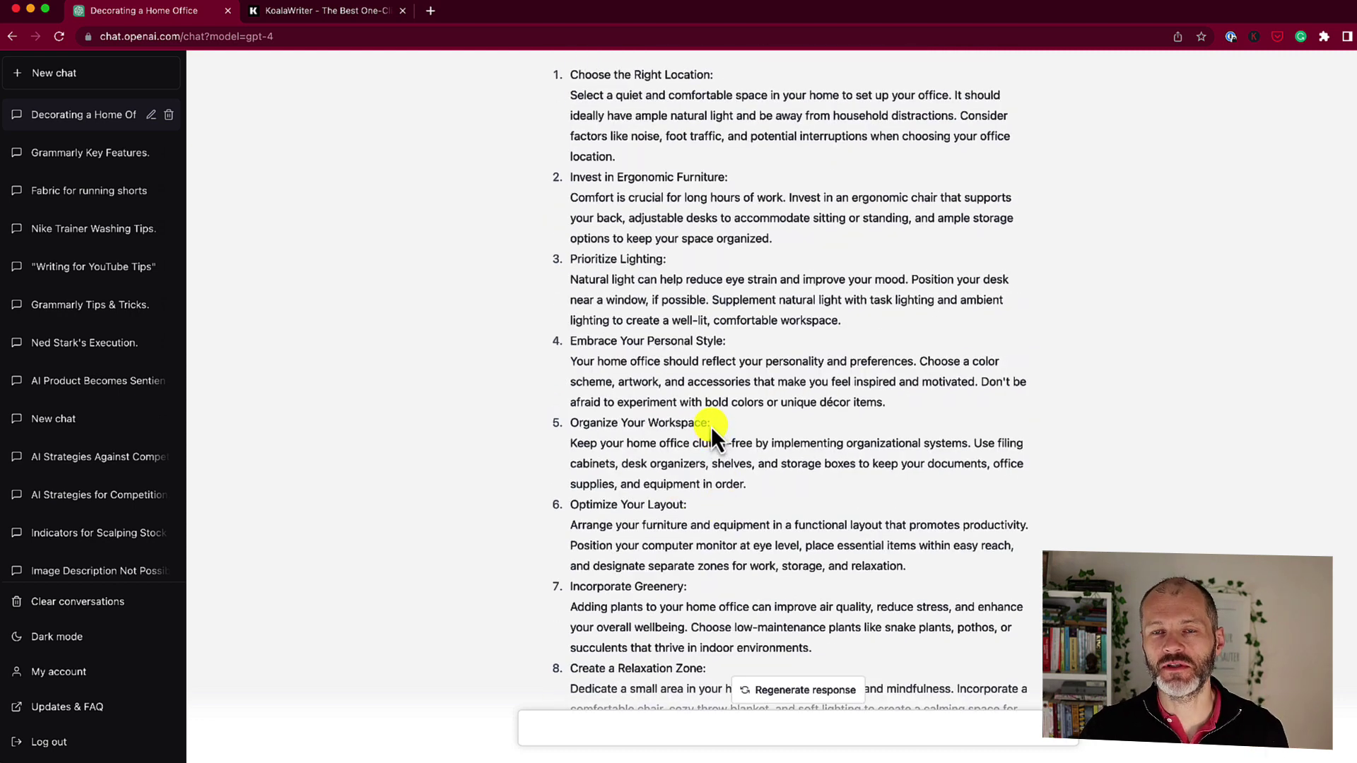
scroll(711, 426, up, 2)
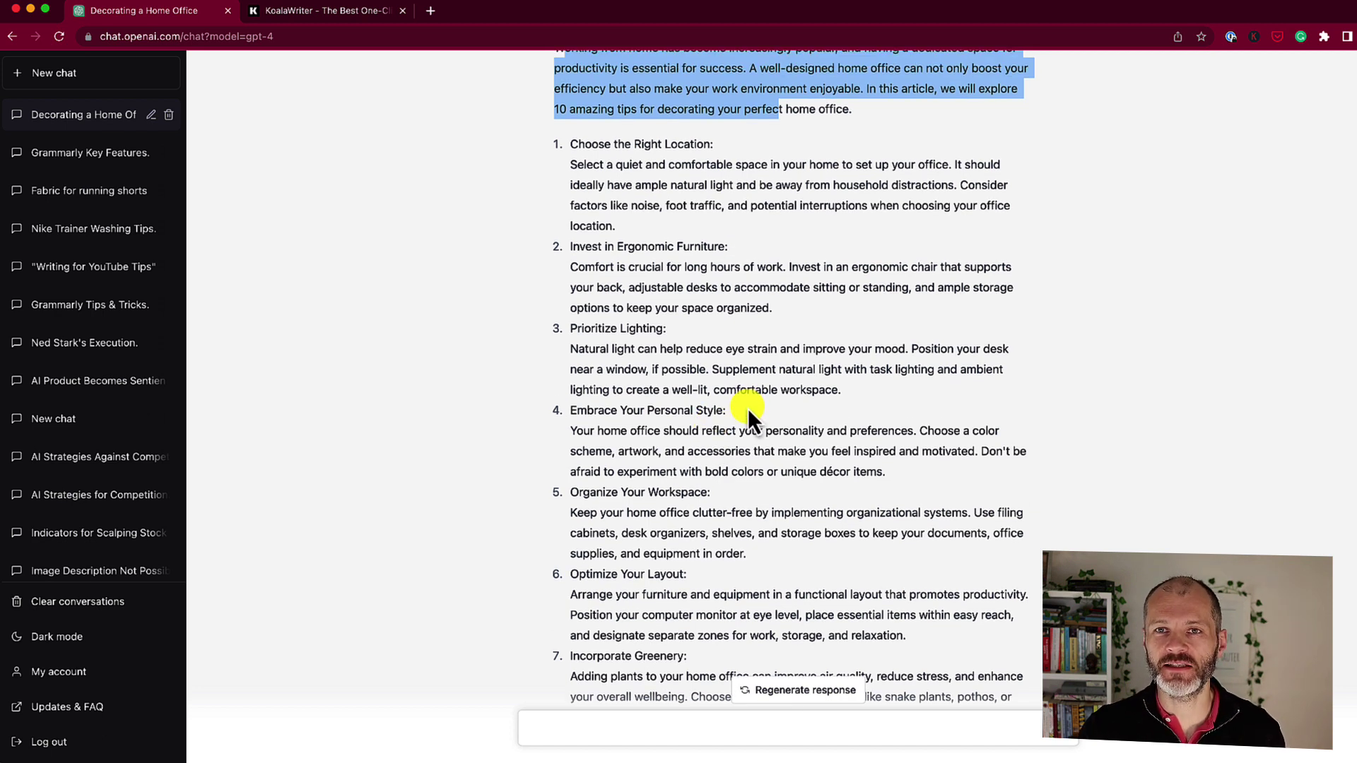
scroll(787, 383, up, 5)
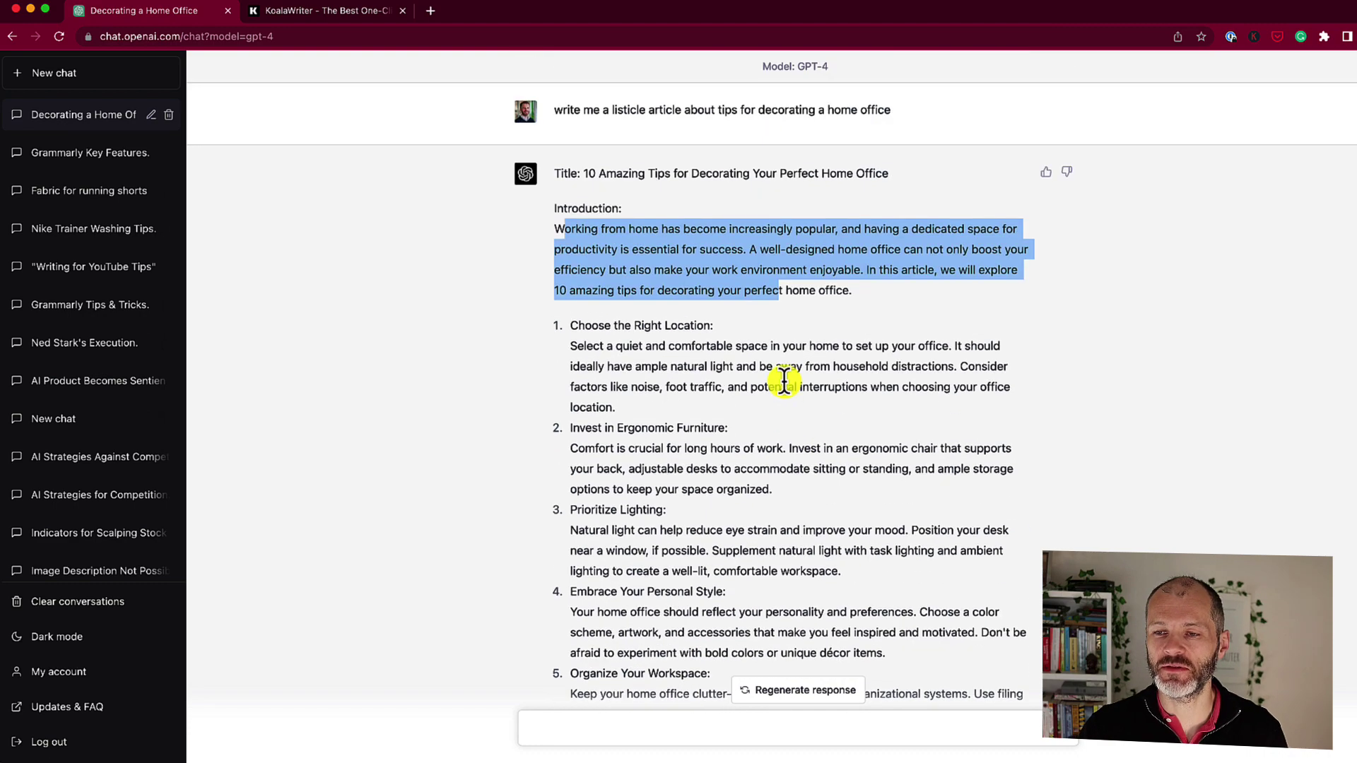
drag(921, 184, 629, 185)
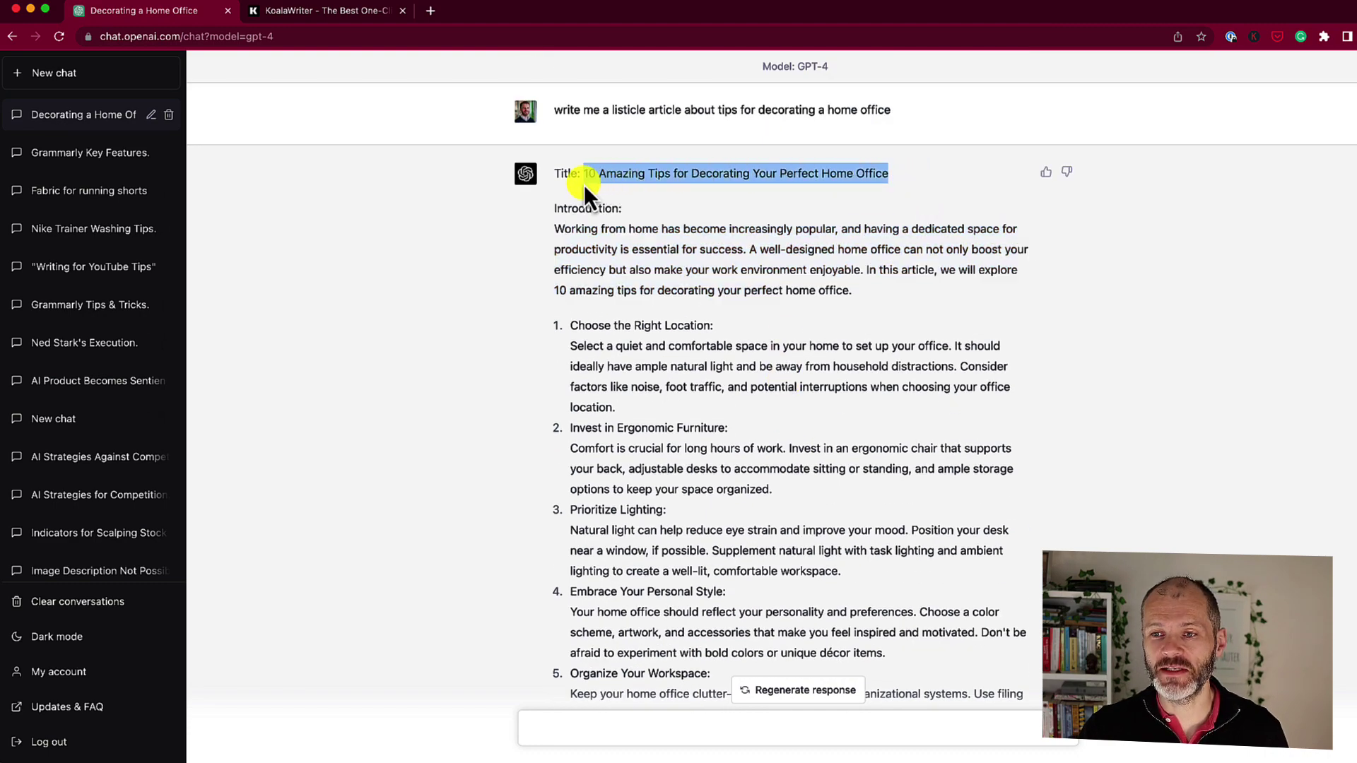
scroll(680, 399, down, 10)
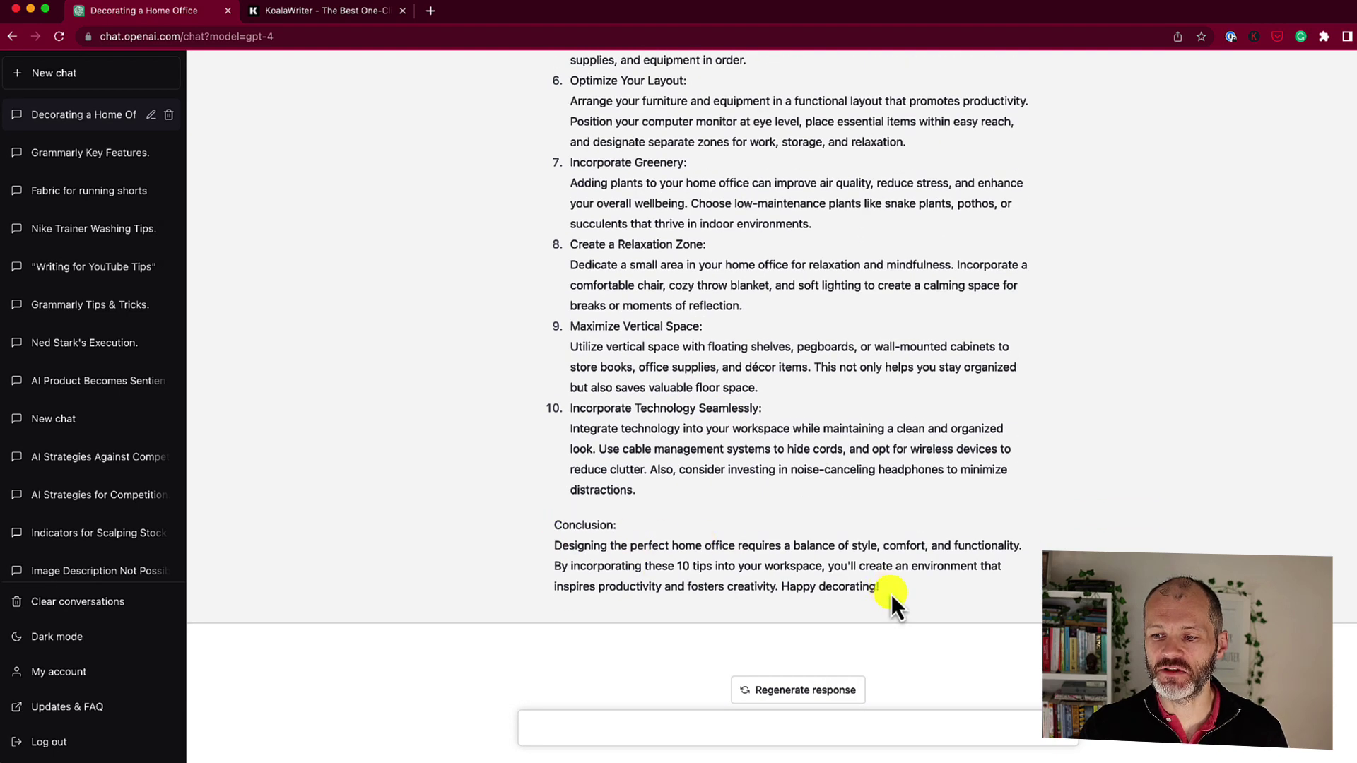
drag(892, 593, 556, 539)
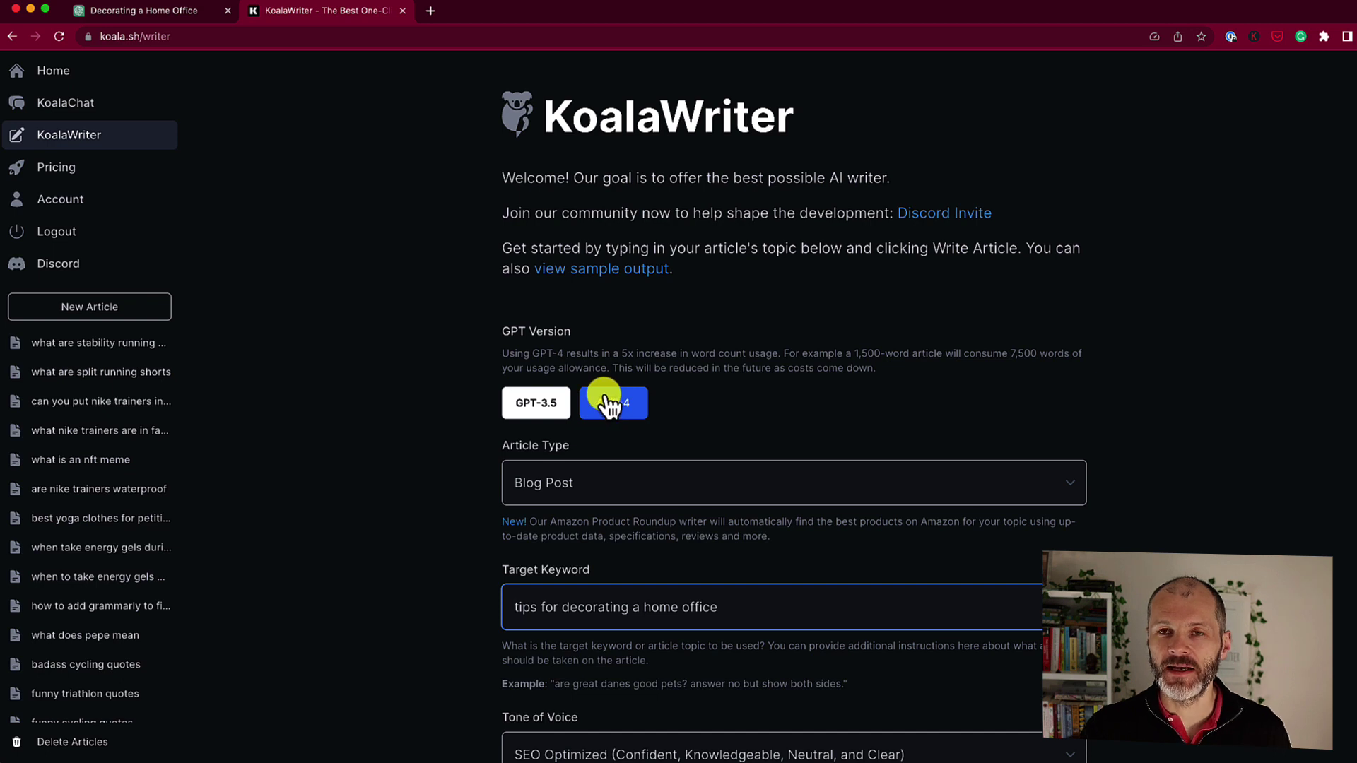
- Check the GPT-4 word-usage note, keep Blog Post and the home-office keyword
click(634, 357)
drag(622, 355, 782, 357)
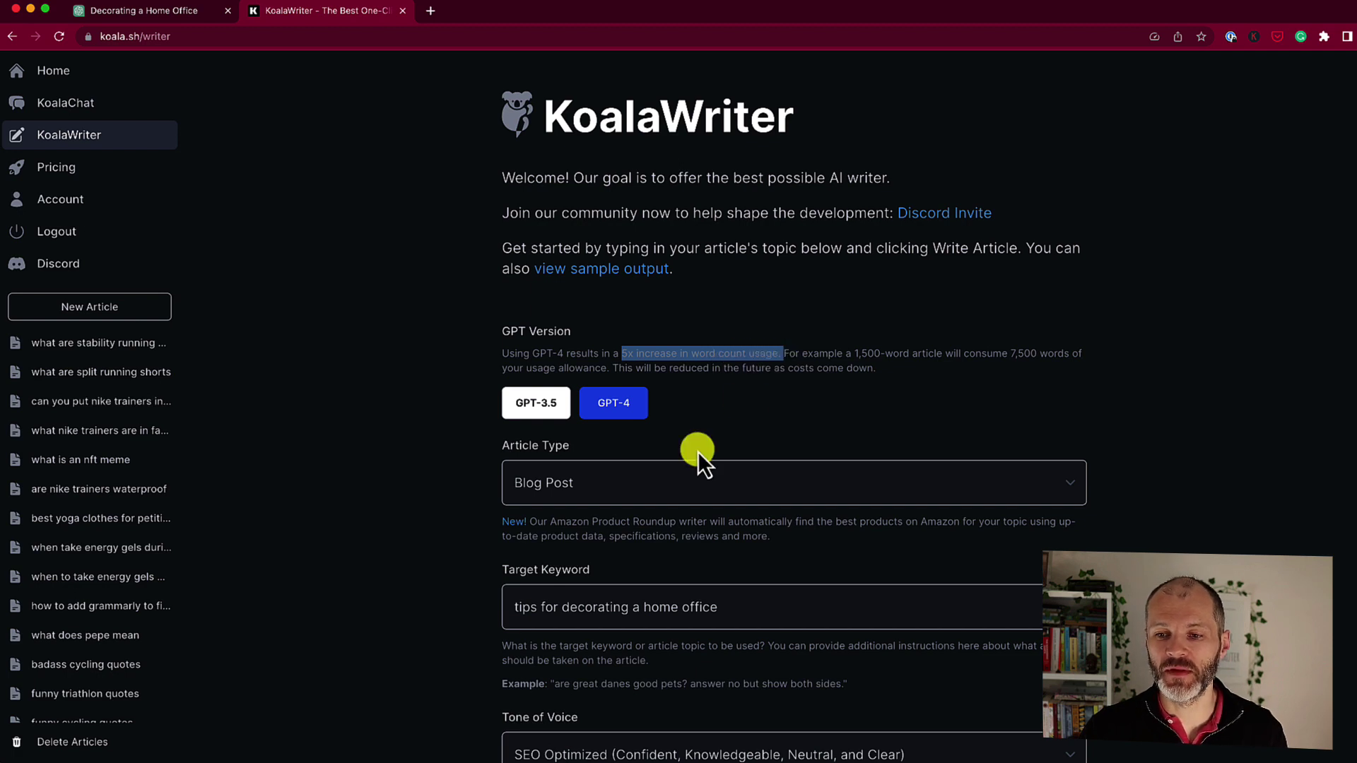
click(679, 483)
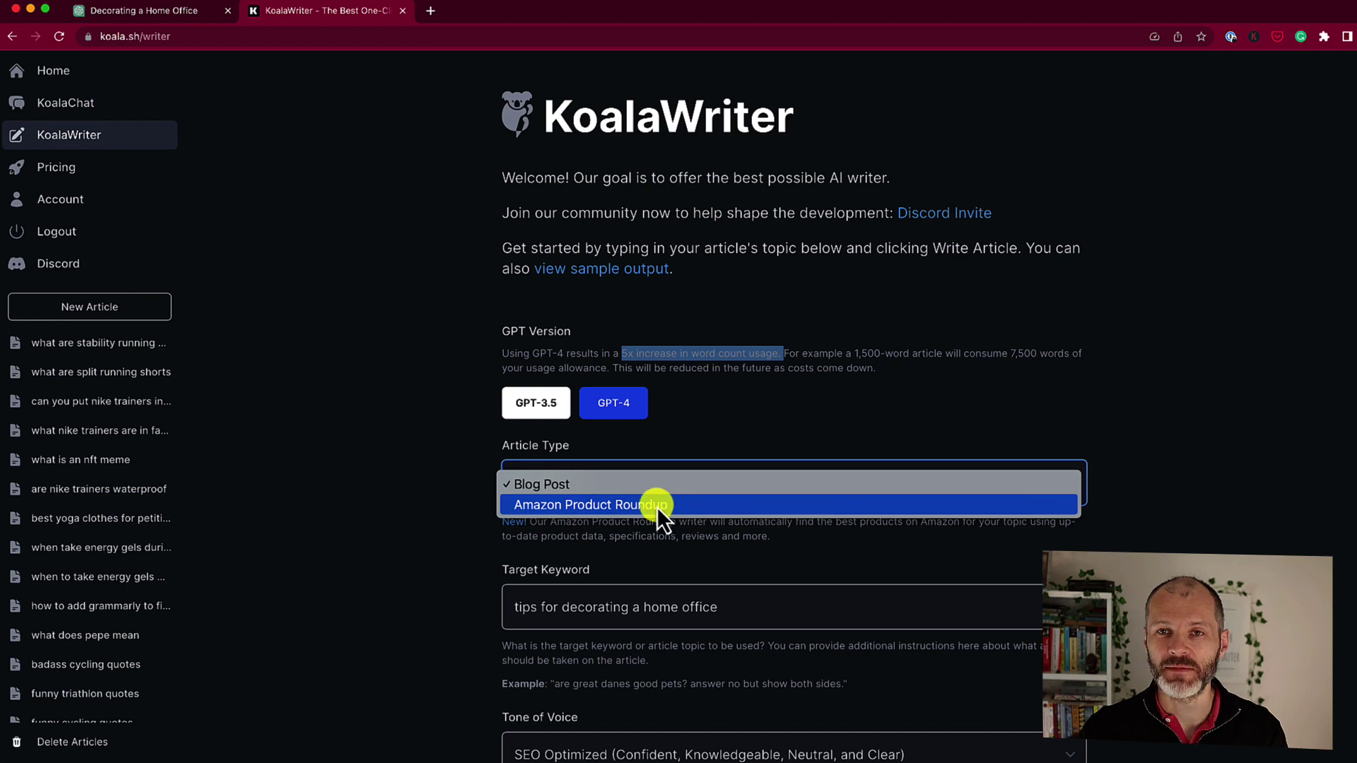
click(651, 482)
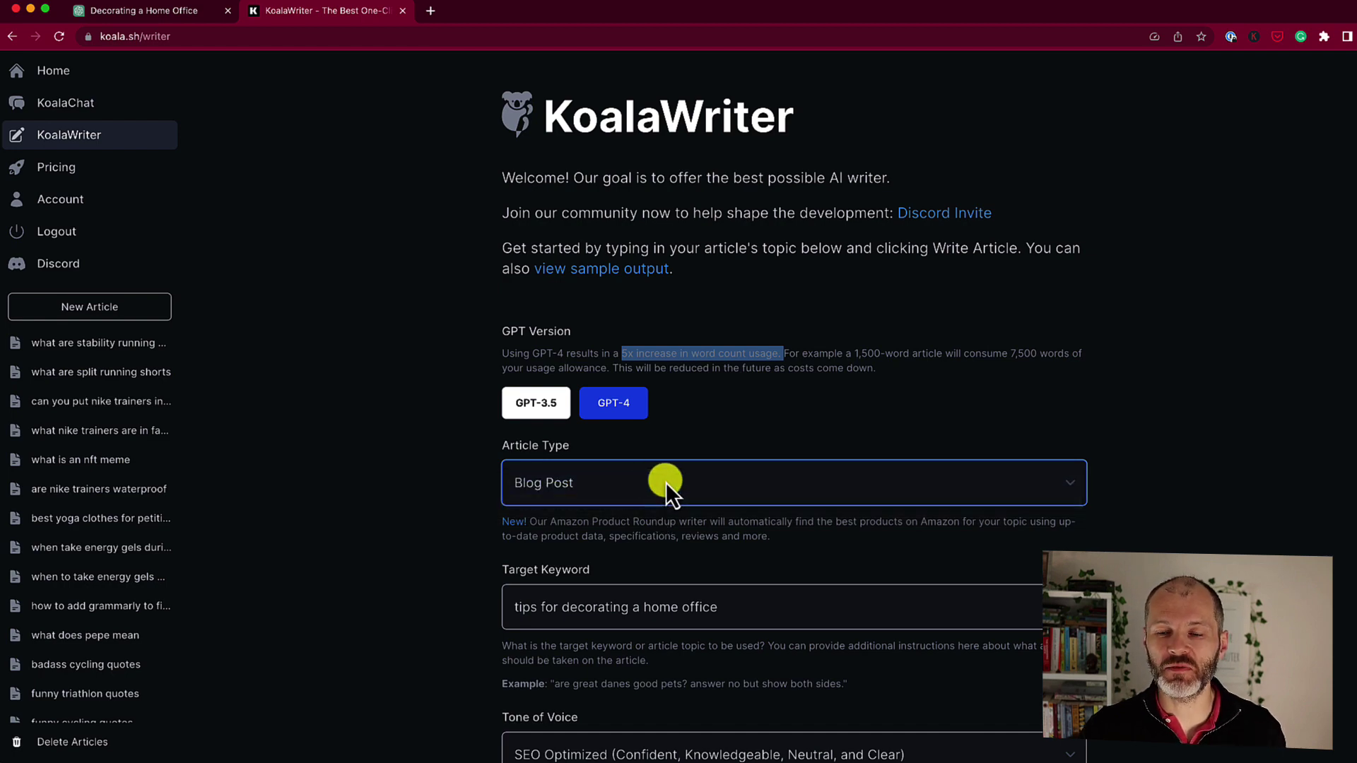
scroll(671, 495, down, 3)
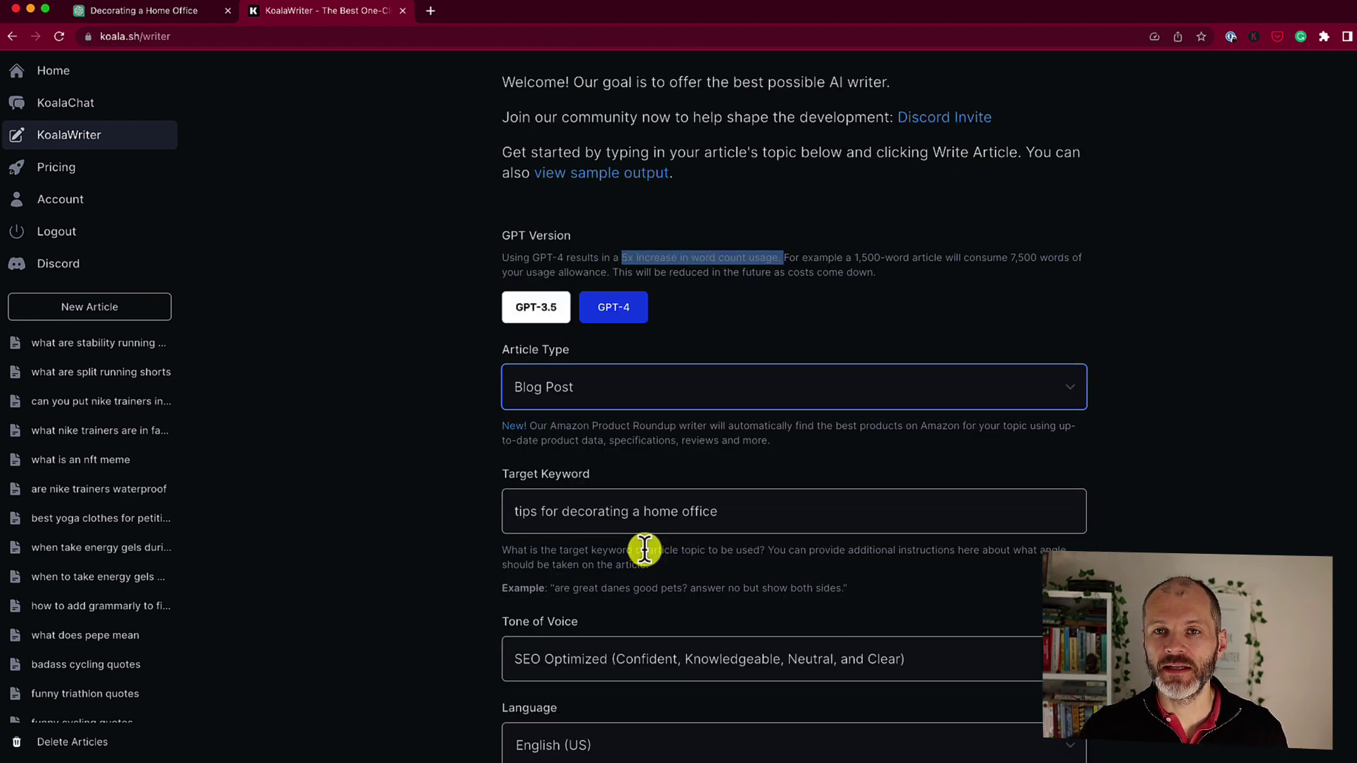
click(564, 526)
click(749, 522)
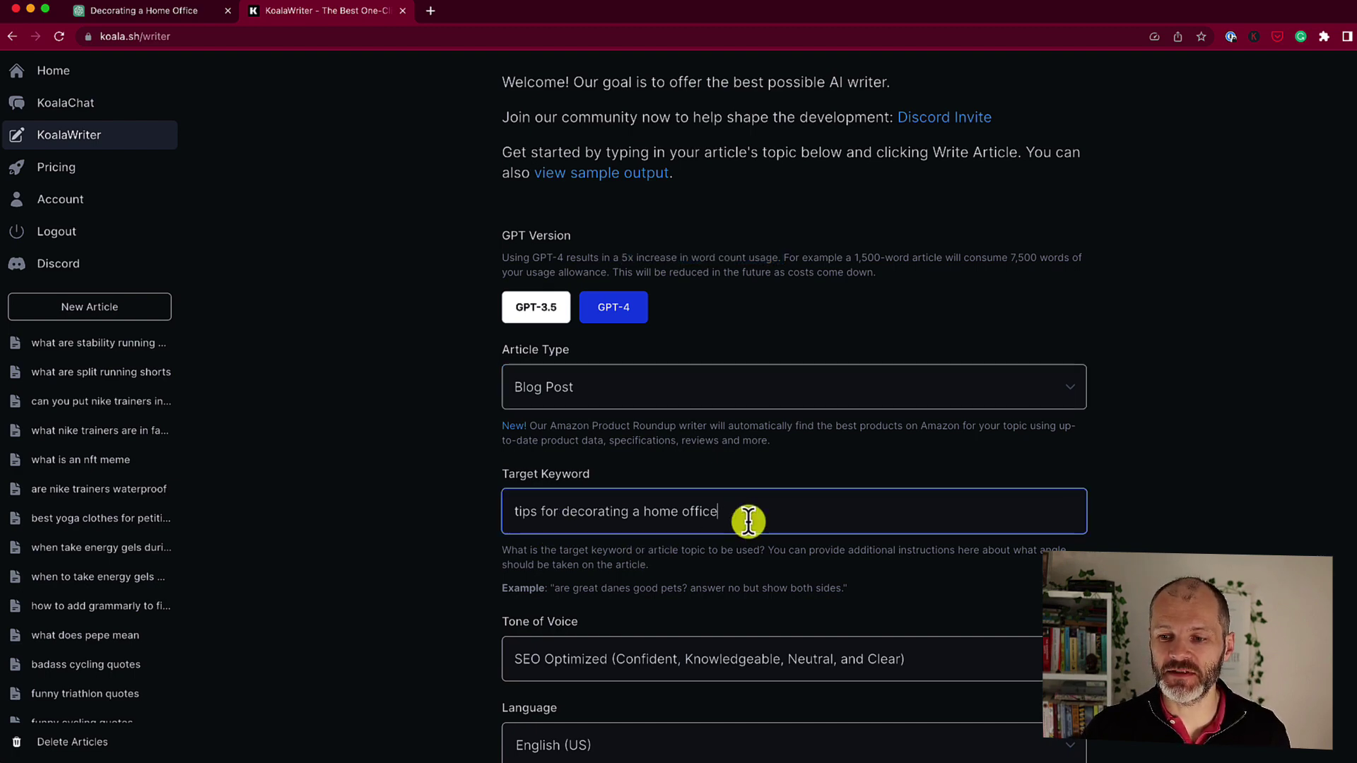
scroll(748, 521, down, 8)
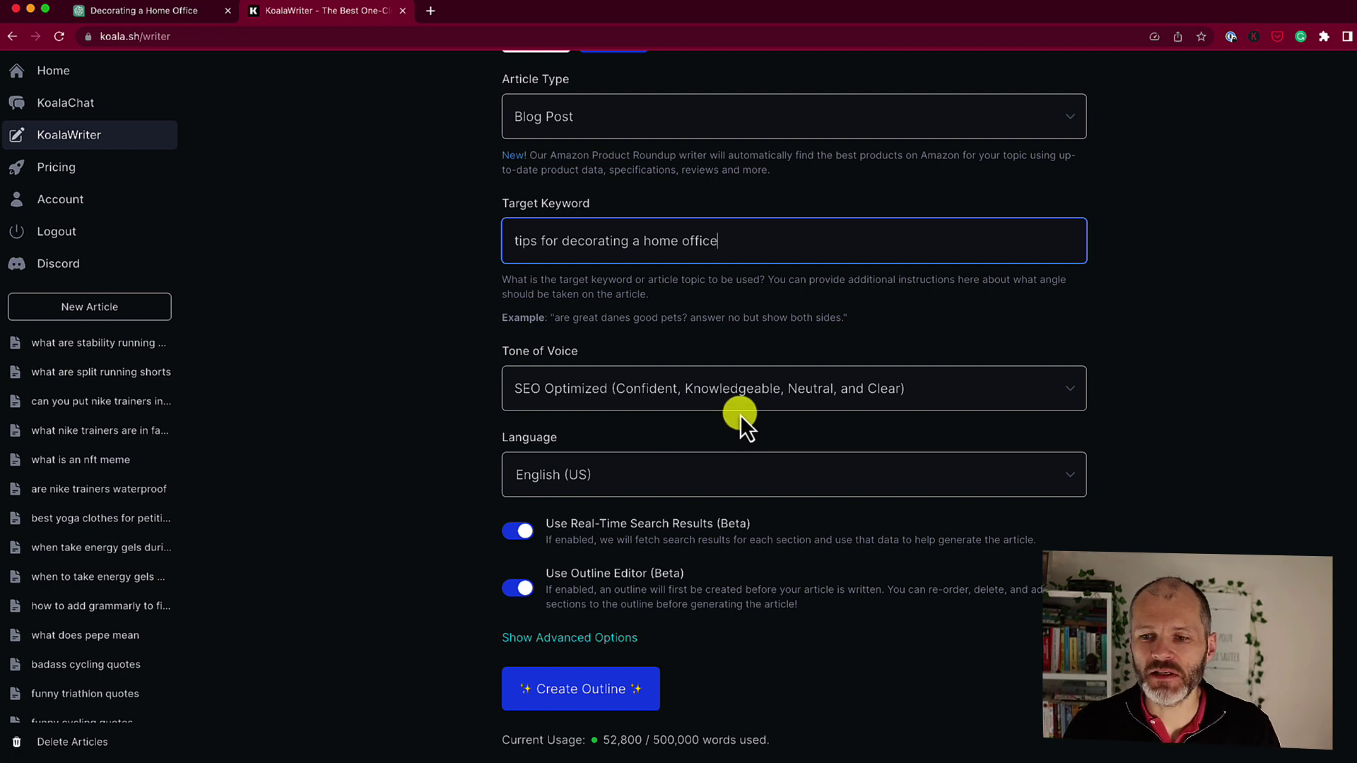
- Set the tone of voice to Friendly and keep English (US) as the language
click(739, 410)
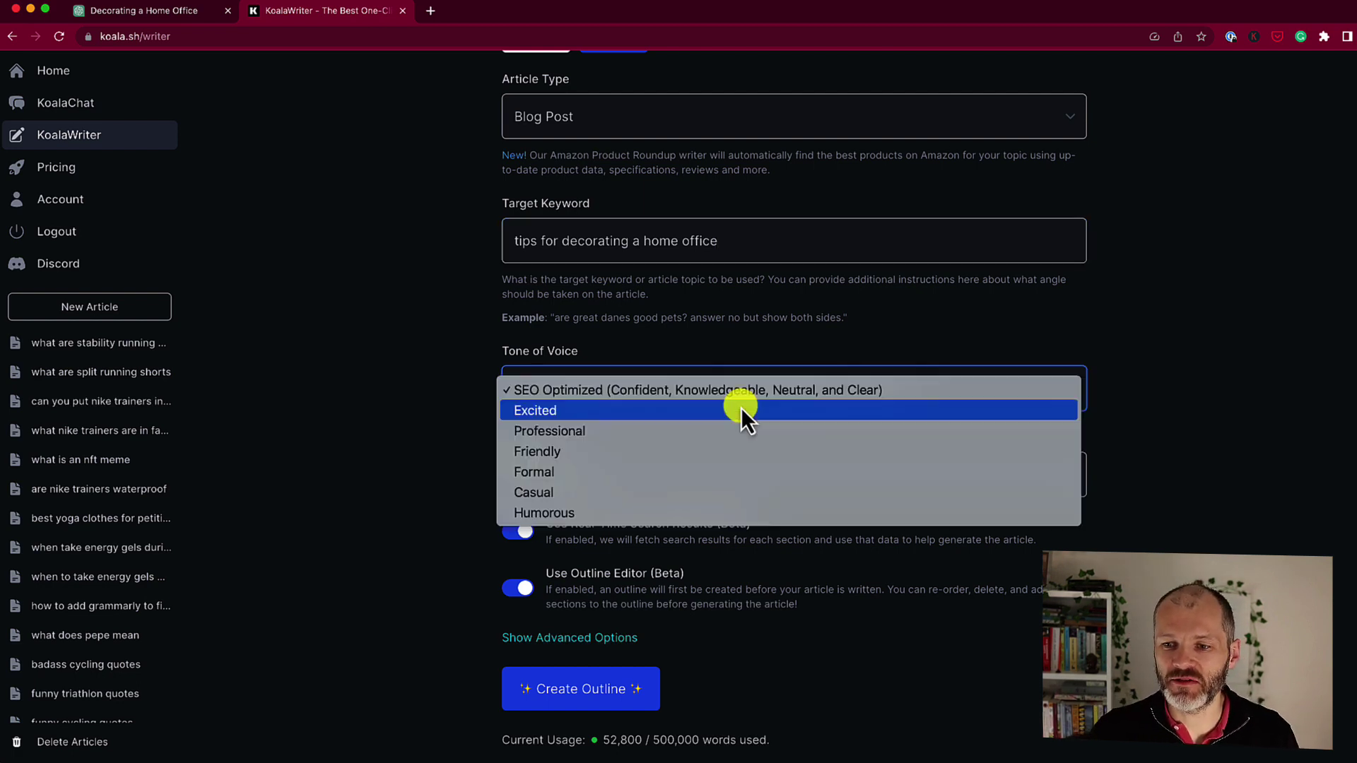
click(670, 451)
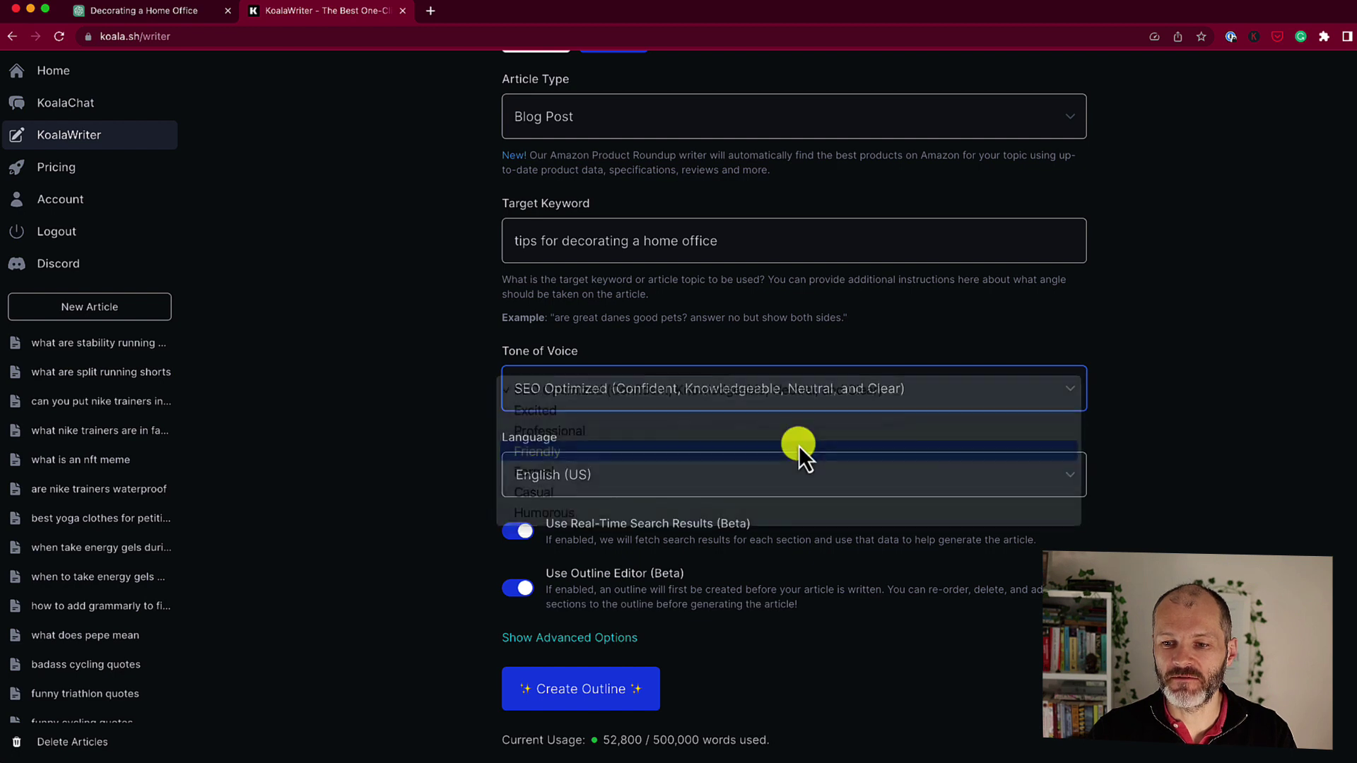
click(690, 467)
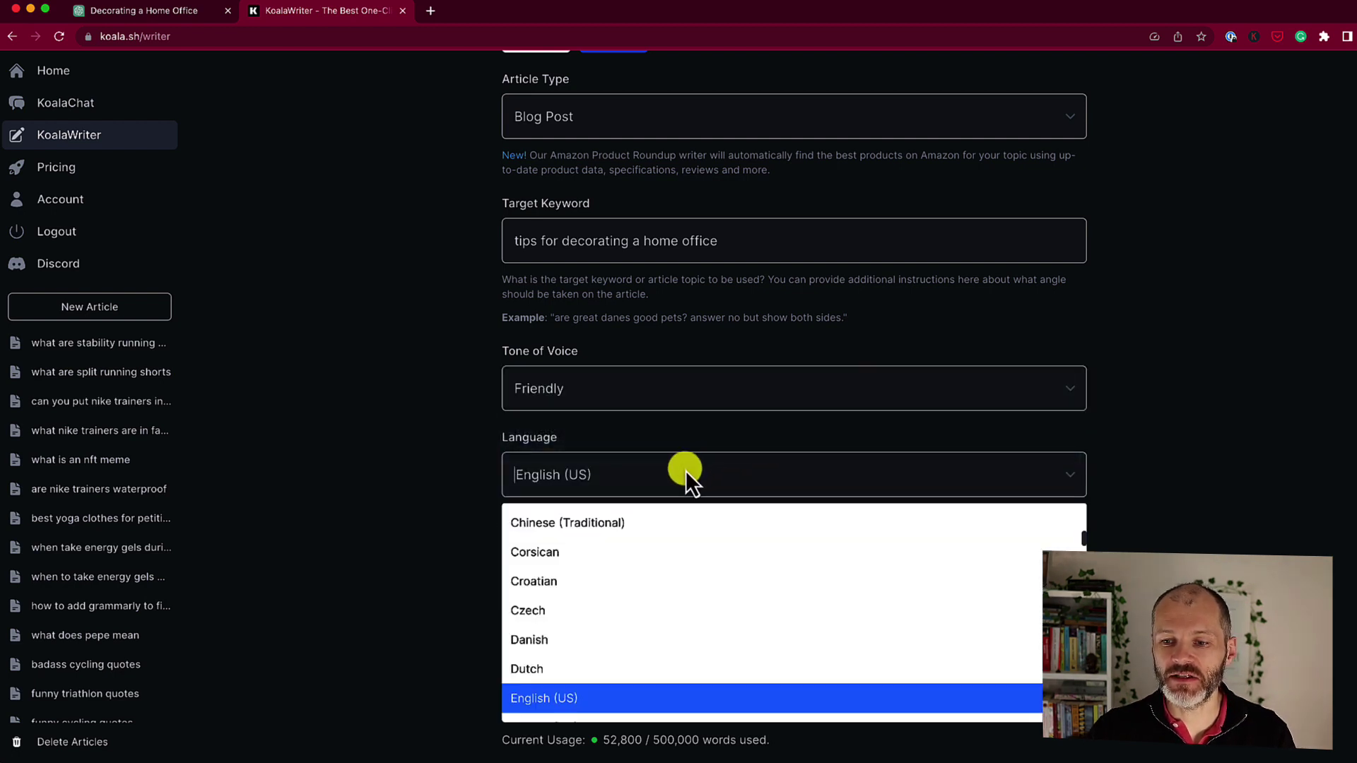
click(570, 702)
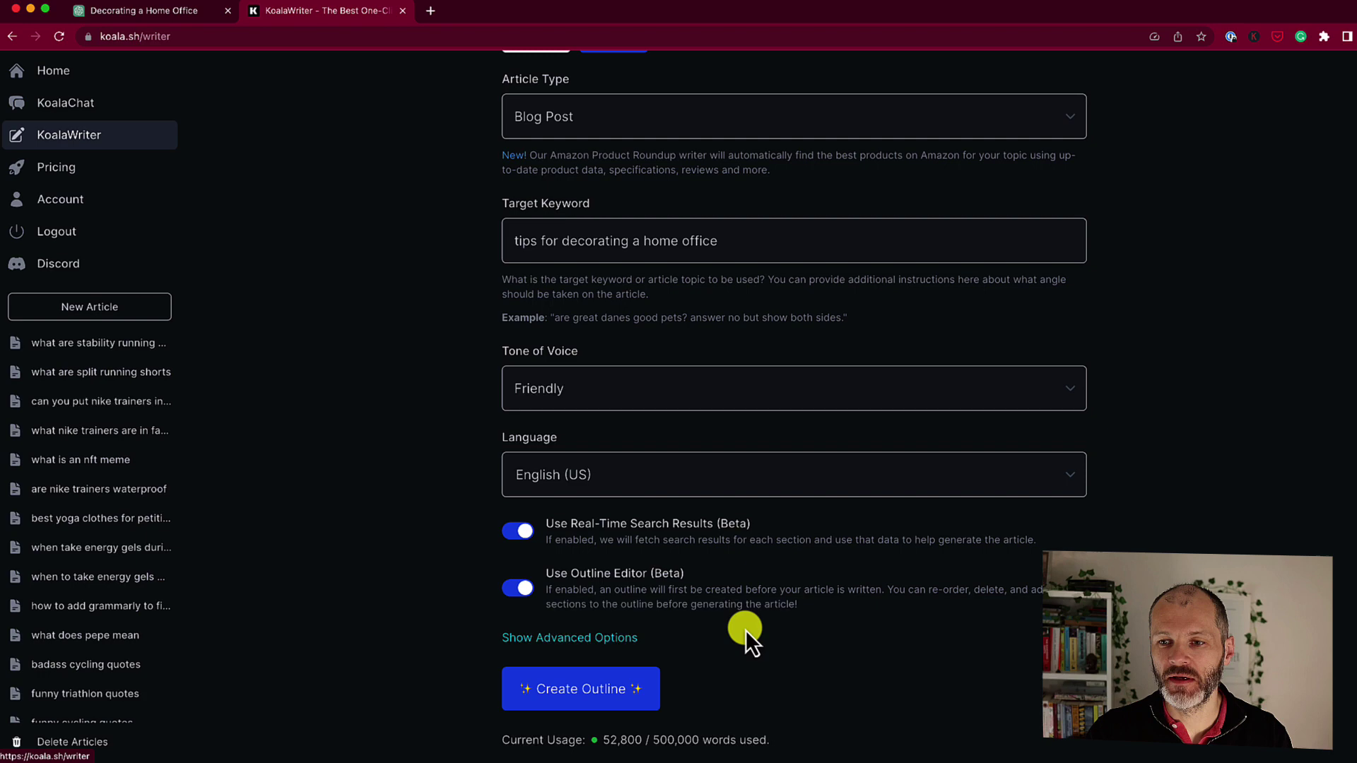
- Add 'write 5 headlines' as the Extra Title Prompt under advanced options and create the outline
scroll(744, 623, up, 3)
scroll(657, 488, down, 2)
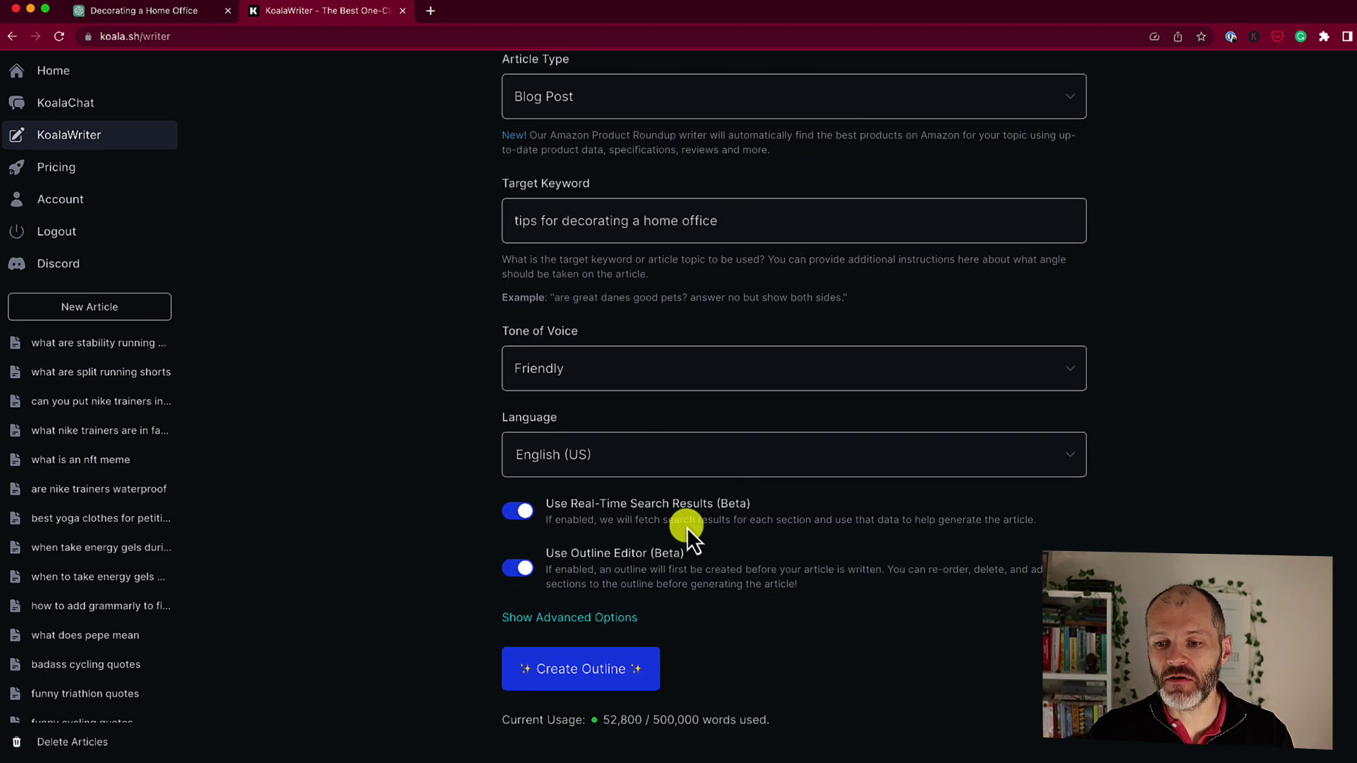
click(626, 617)
scroll(700, 607, down, 4)
scroll(736, 595, down, 2)
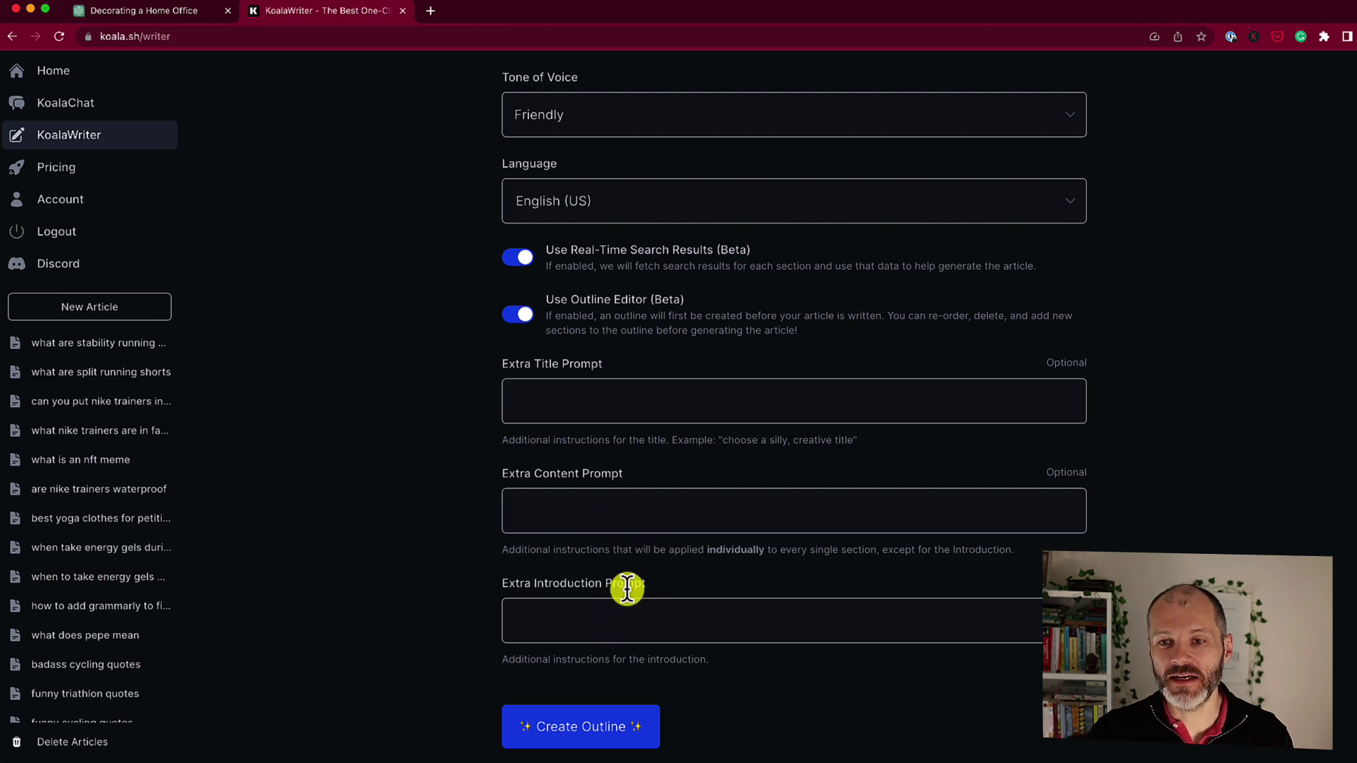
click(629, 616)
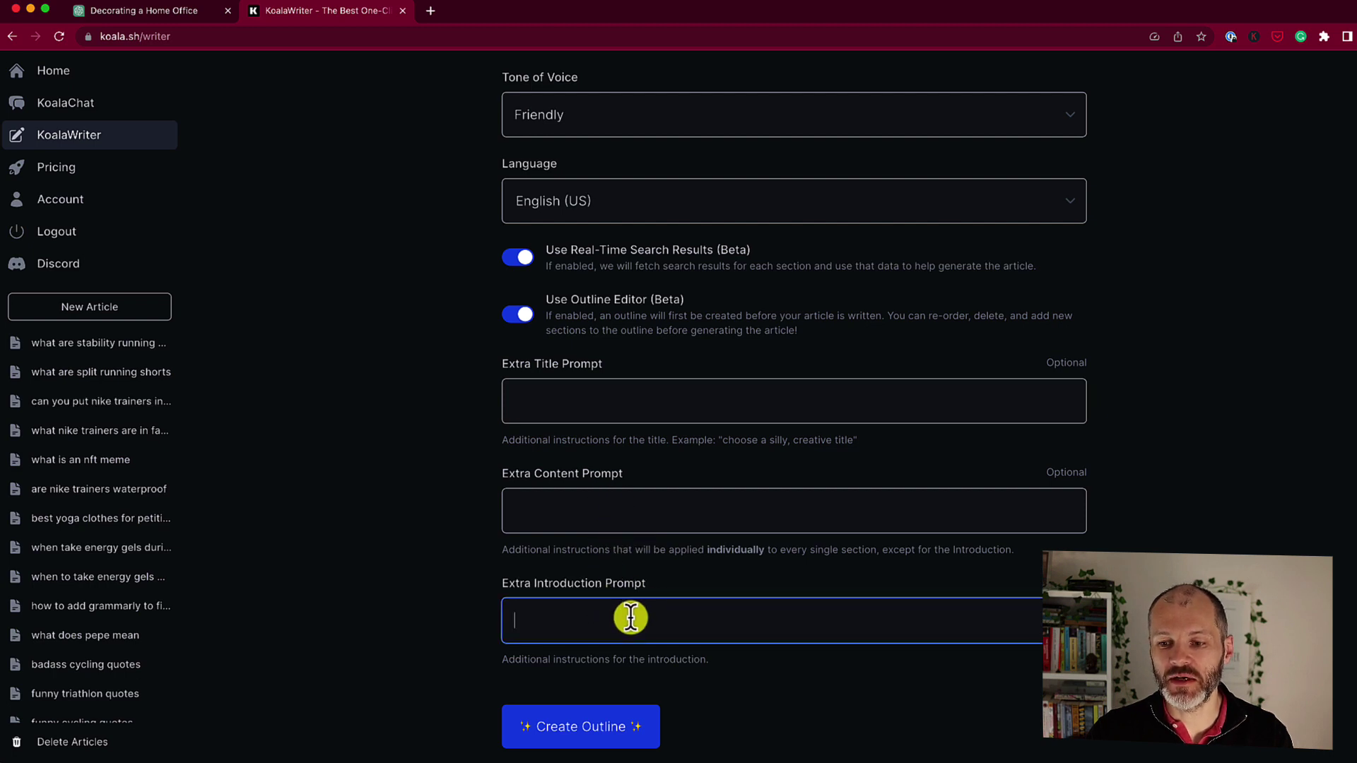
click(642, 395)
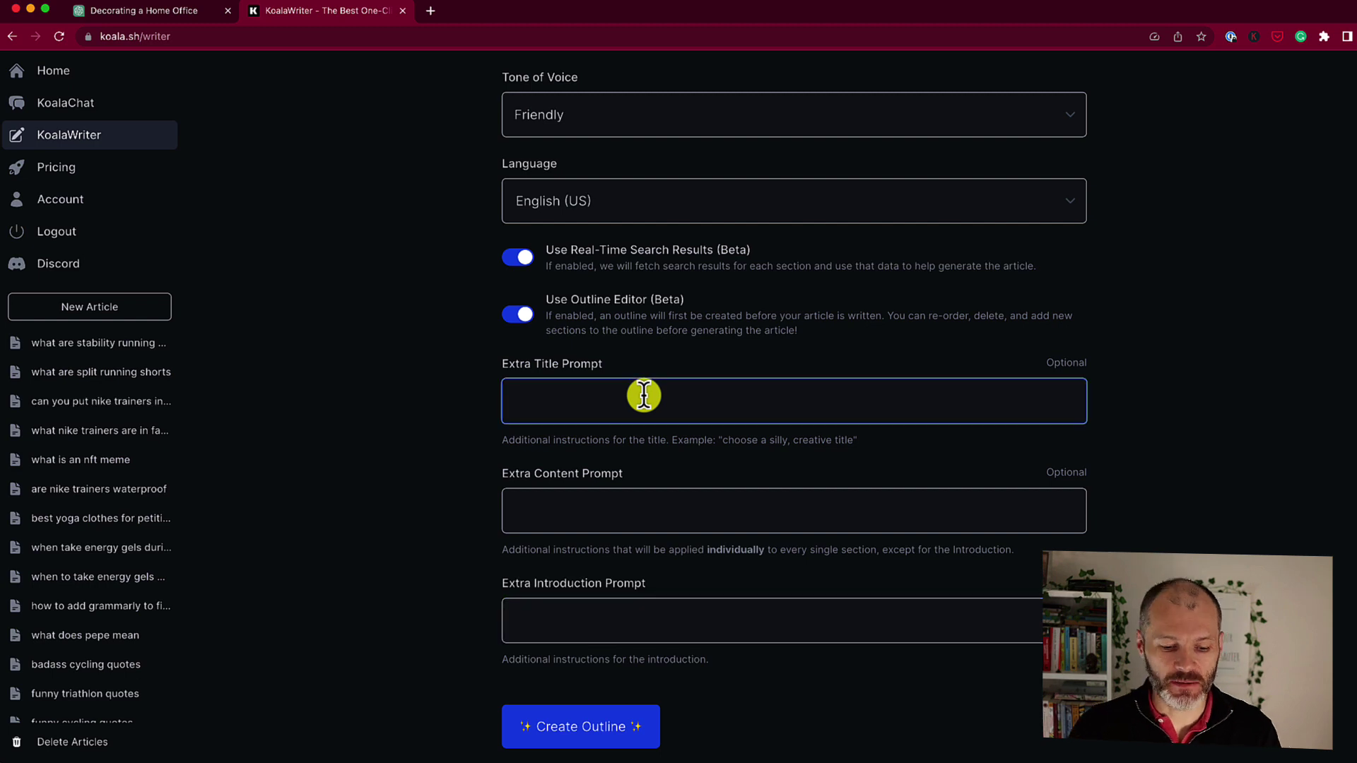
text(write 5 h)
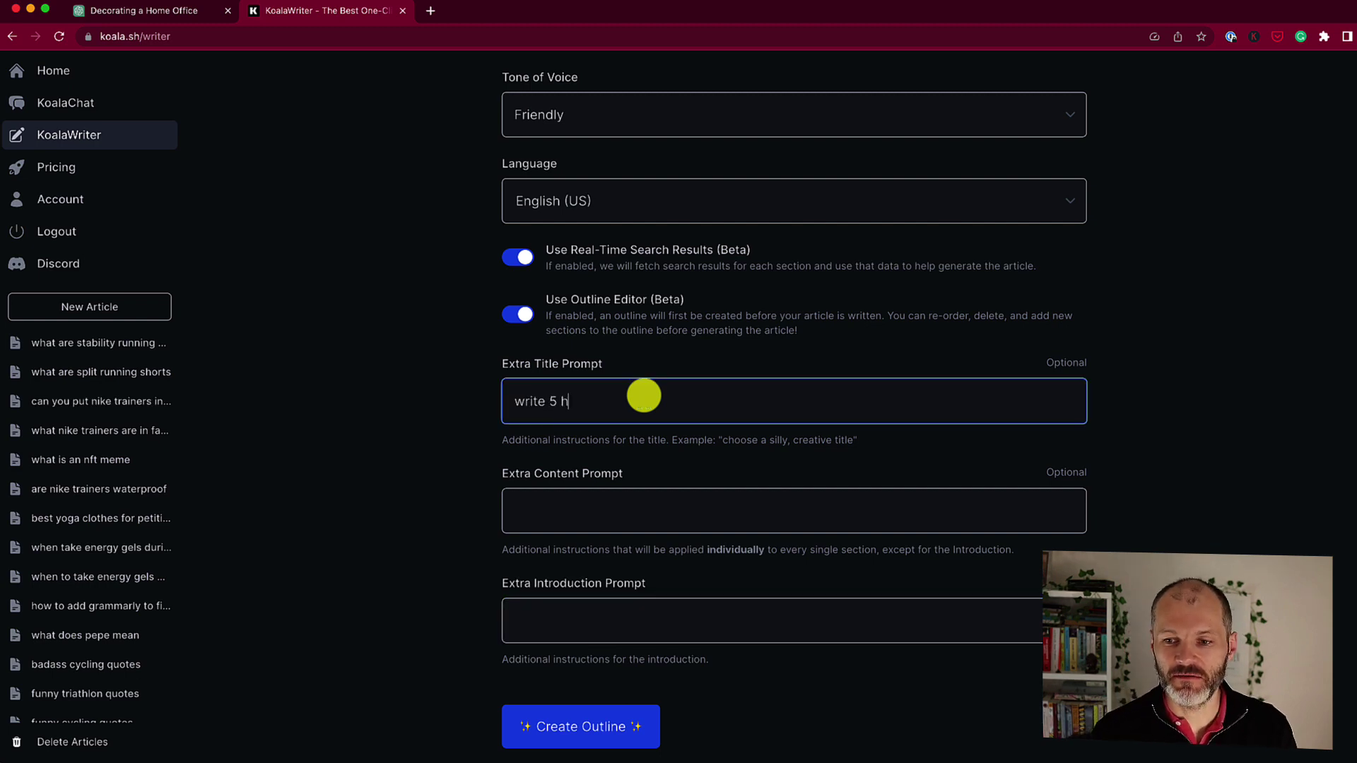
text(eadlines)
scroll(640, 495, down, 1)
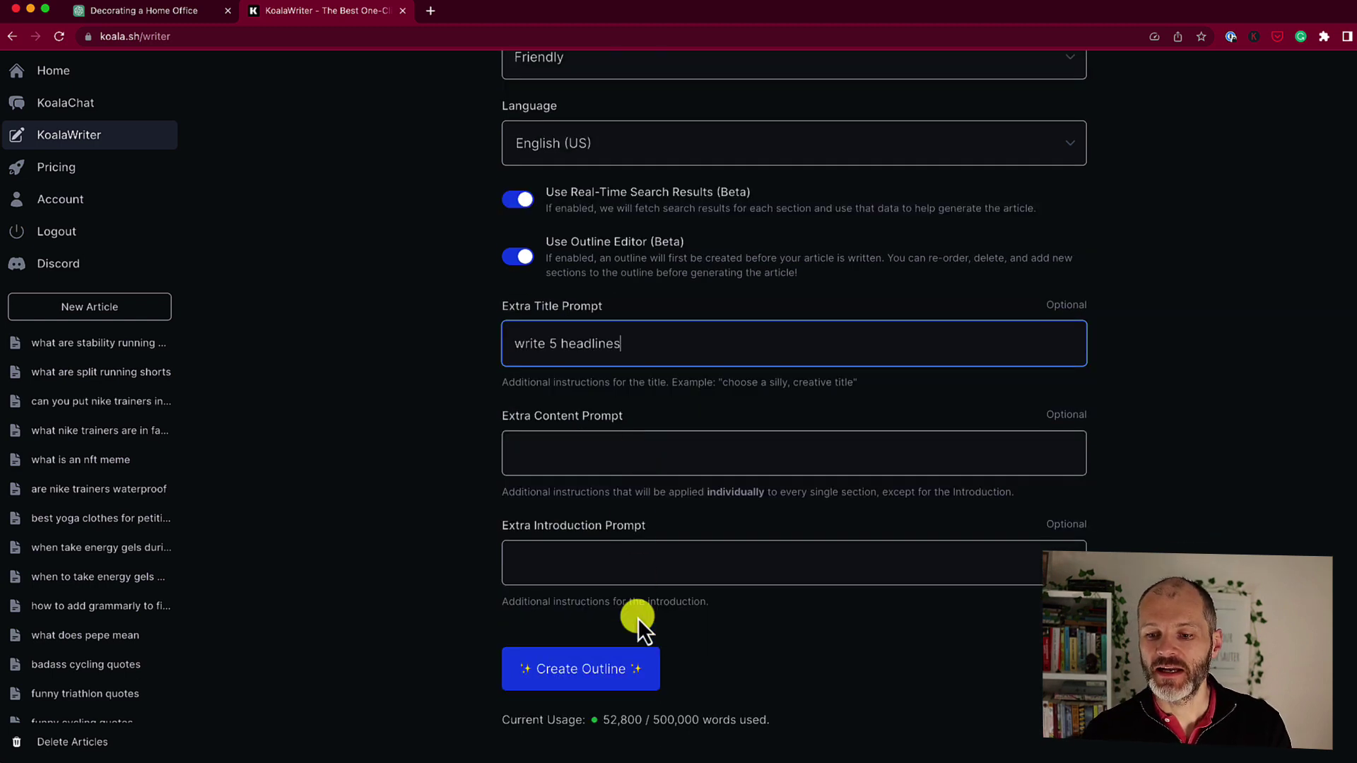
click(640, 671)
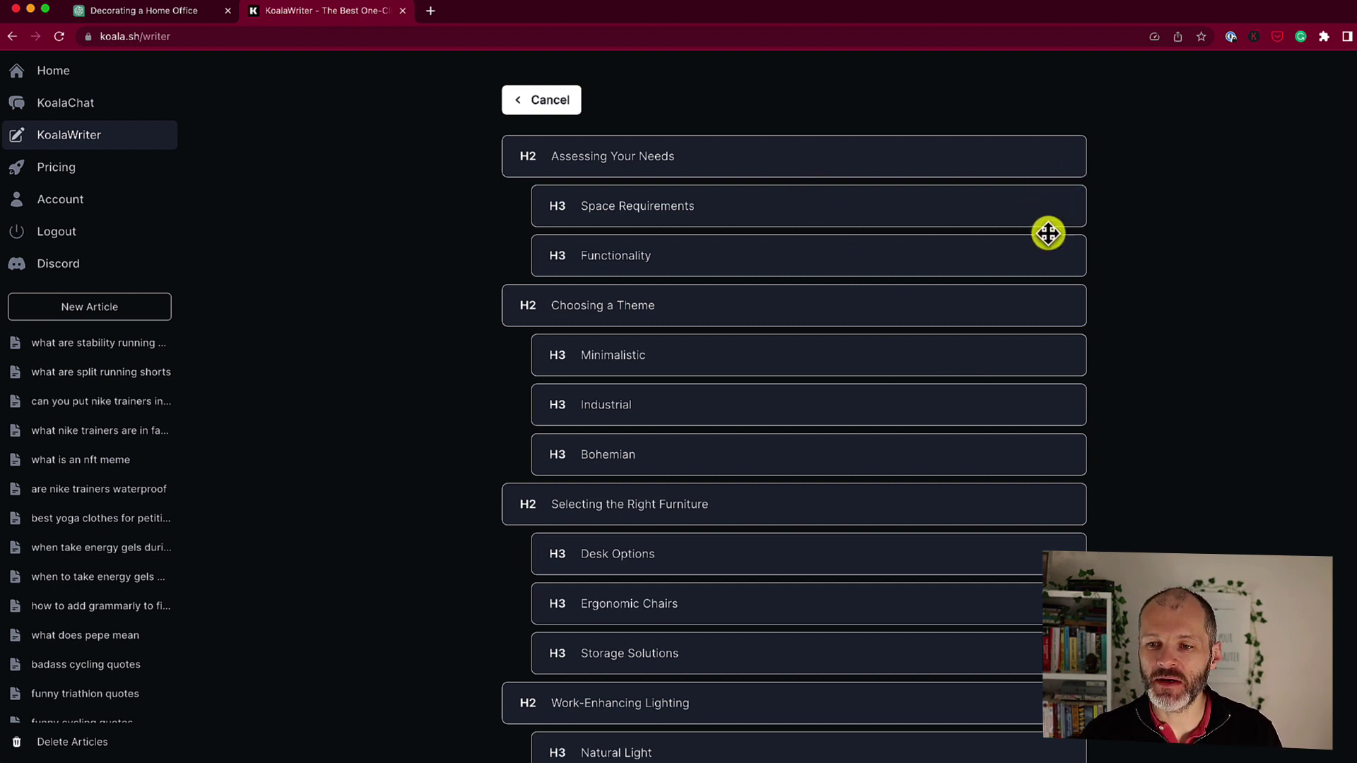
- Review the H2/H3 outline sections and write the full article from them
scroll(1011, 396, down, 1)
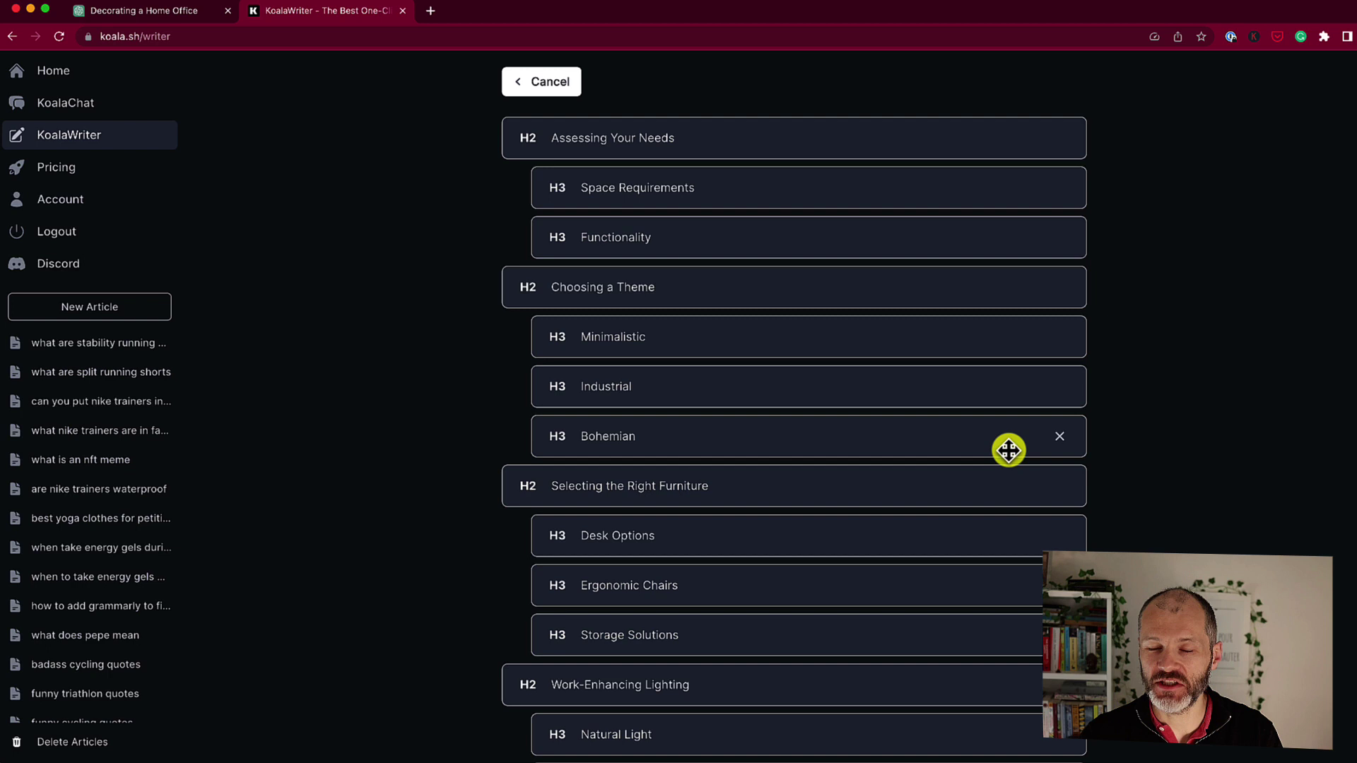
scroll(1009, 459, down, 5)
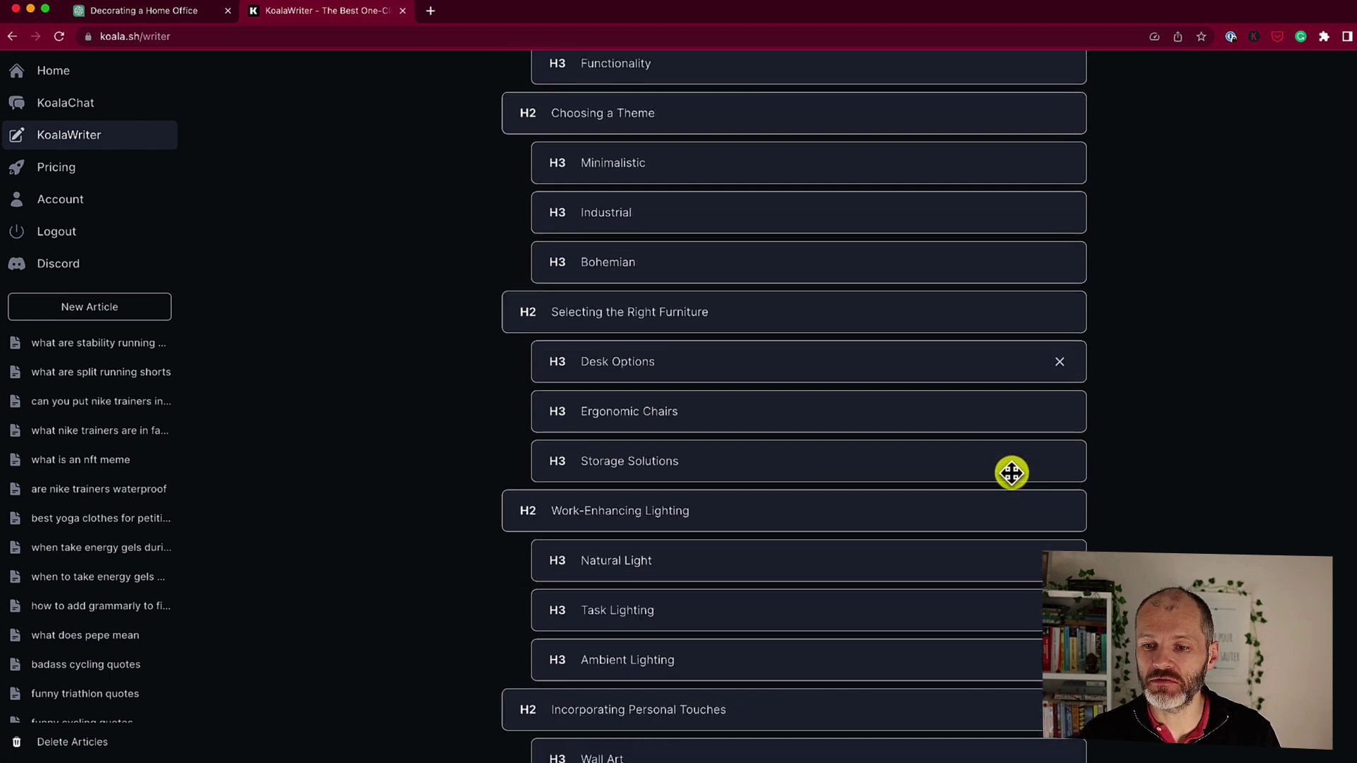
scroll(1011, 472, down, 13)
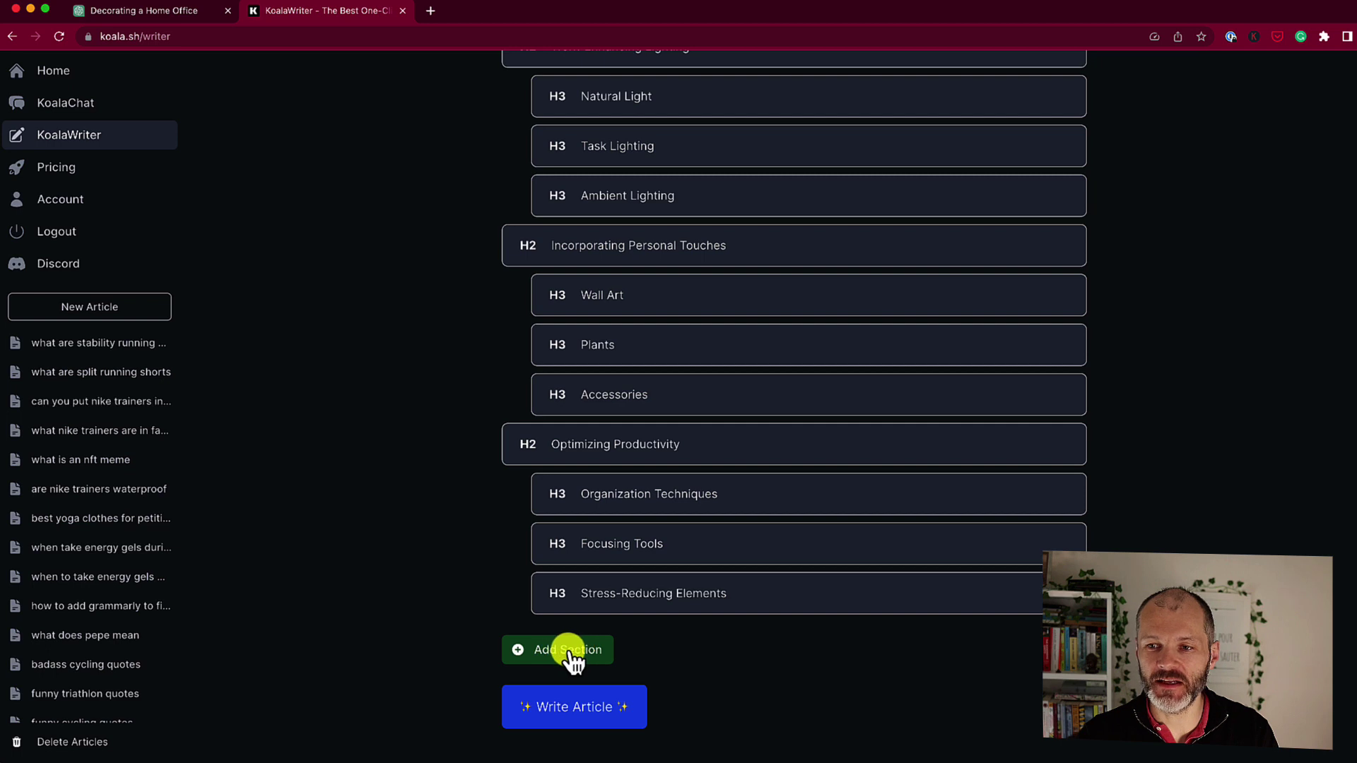
click(600, 724)
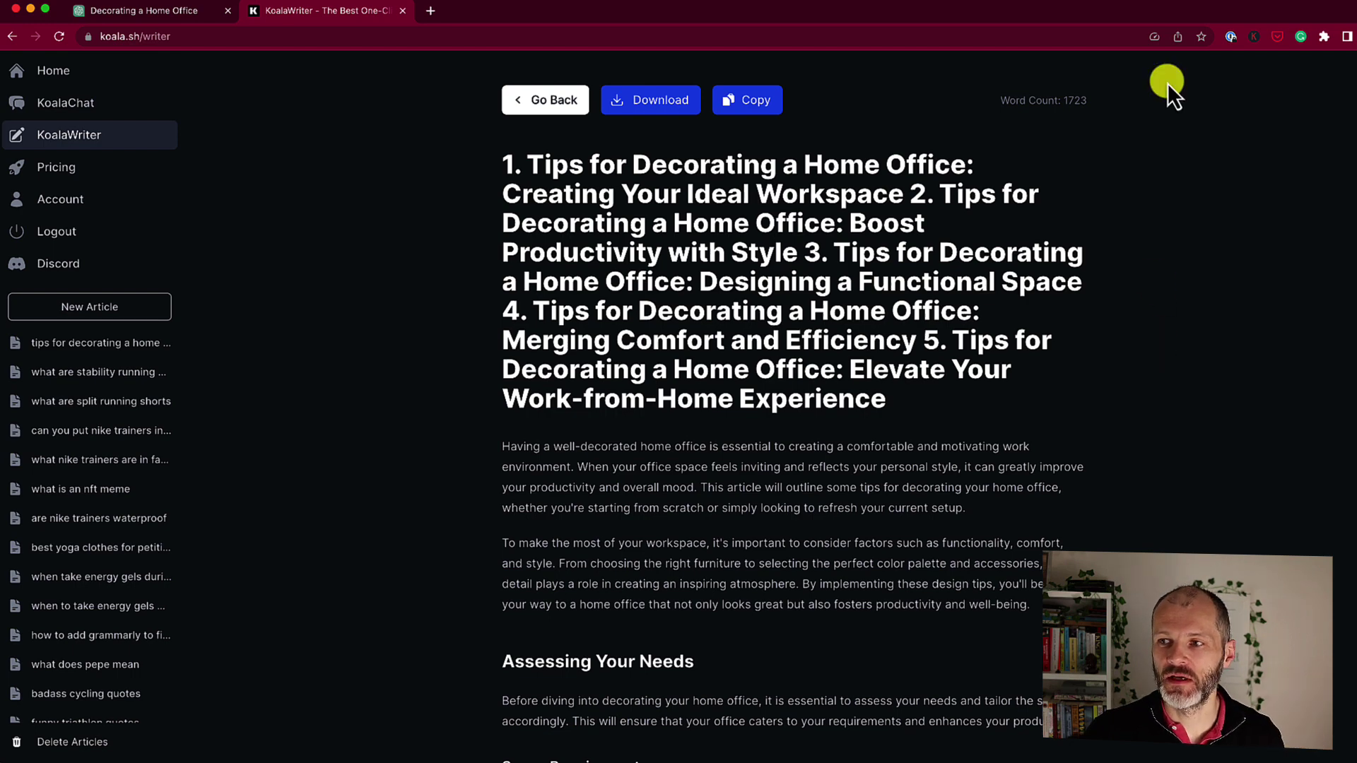
drag(1165, 88, 922, 112)
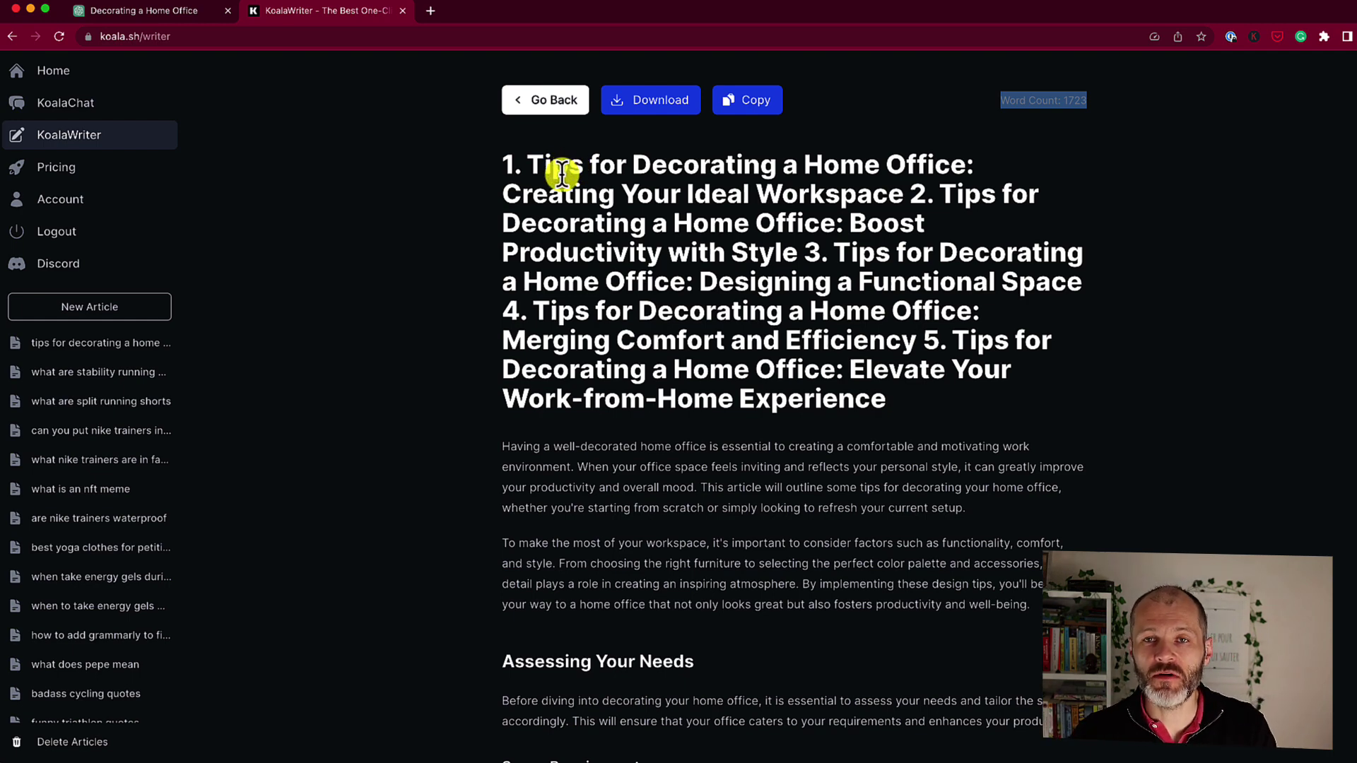
drag(495, 163, 891, 402)
key(super+c)
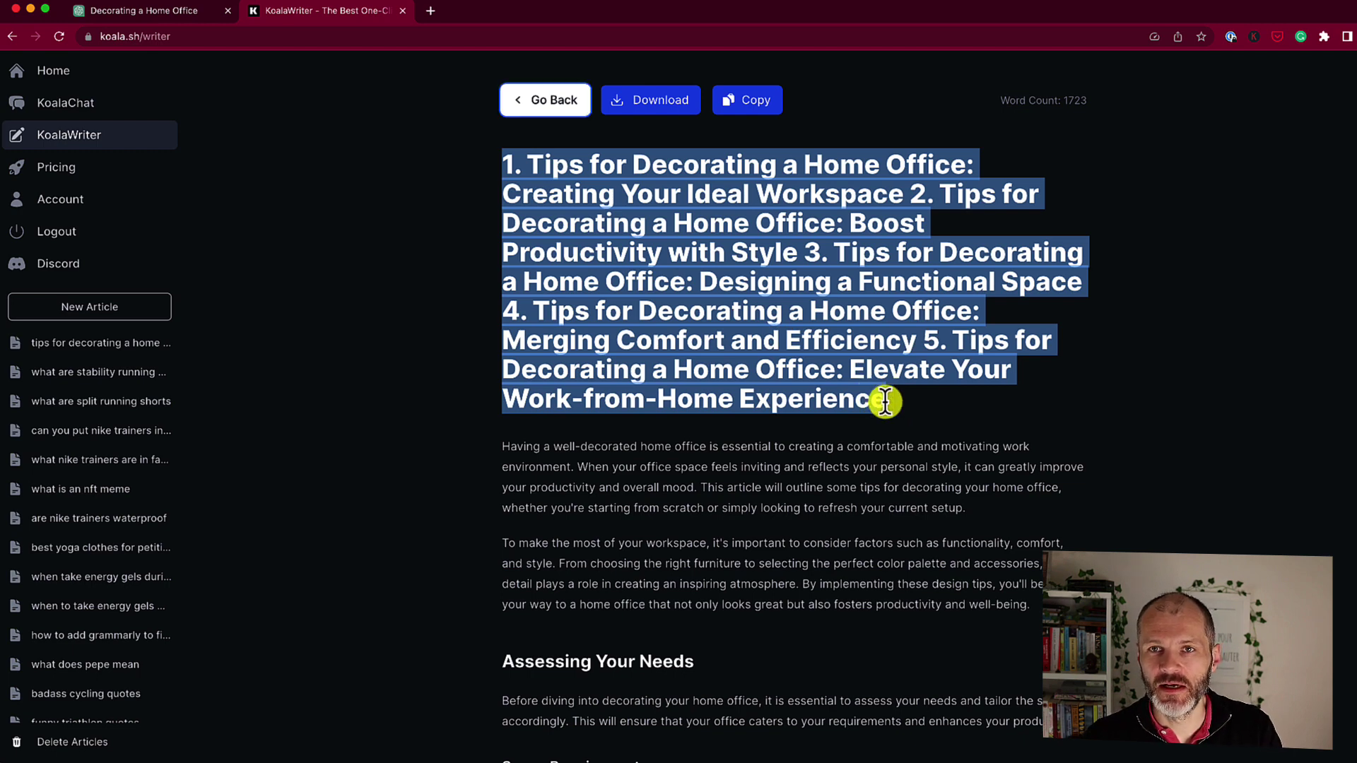
drag(886, 398, 460, 176)
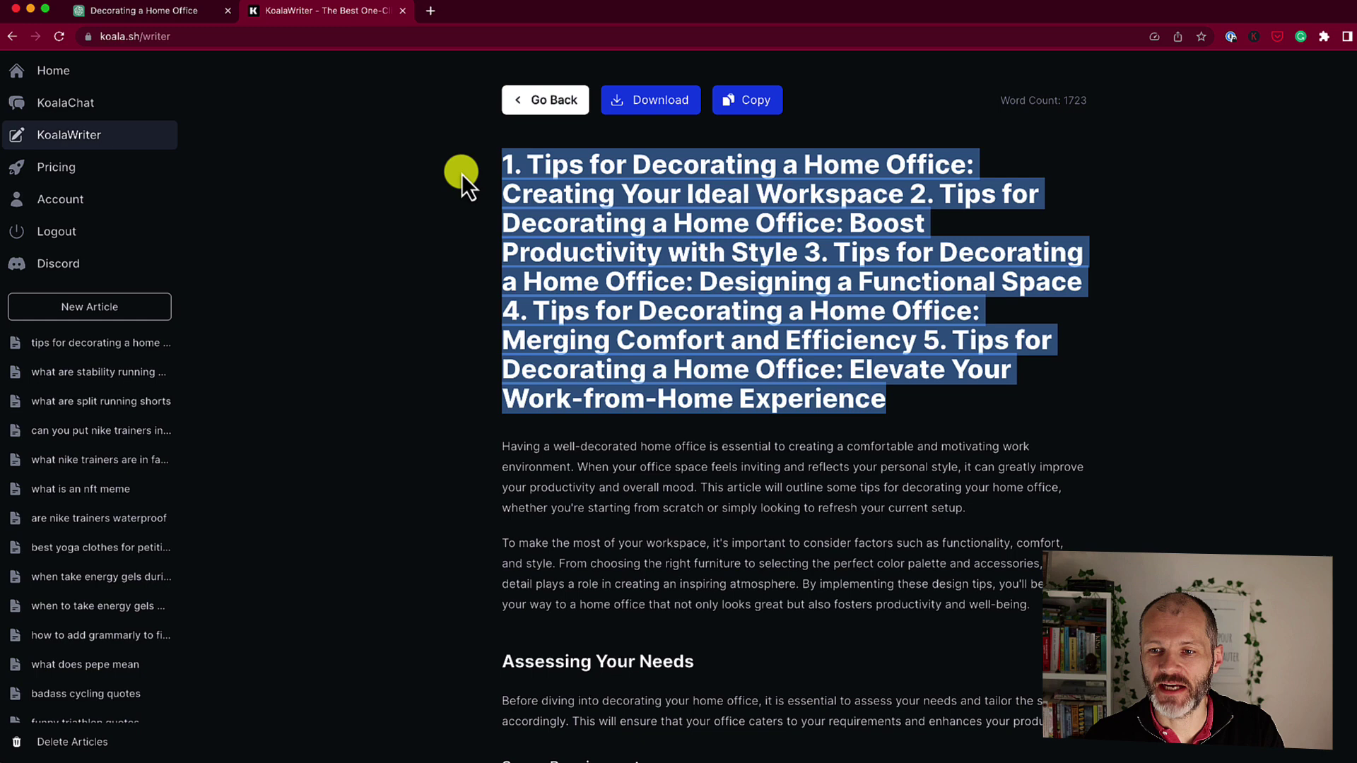
scroll(657, 413, down, 3)
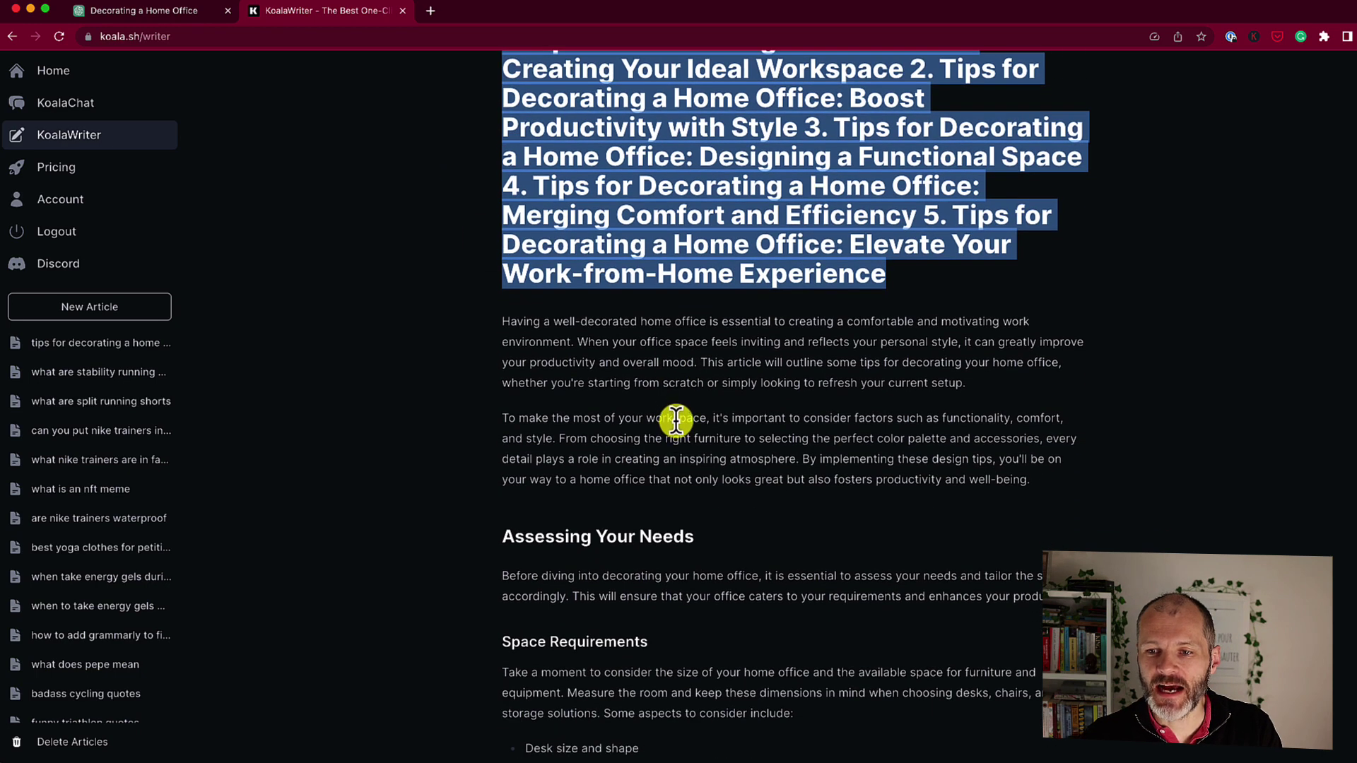
scroll(675, 427, down, 4)
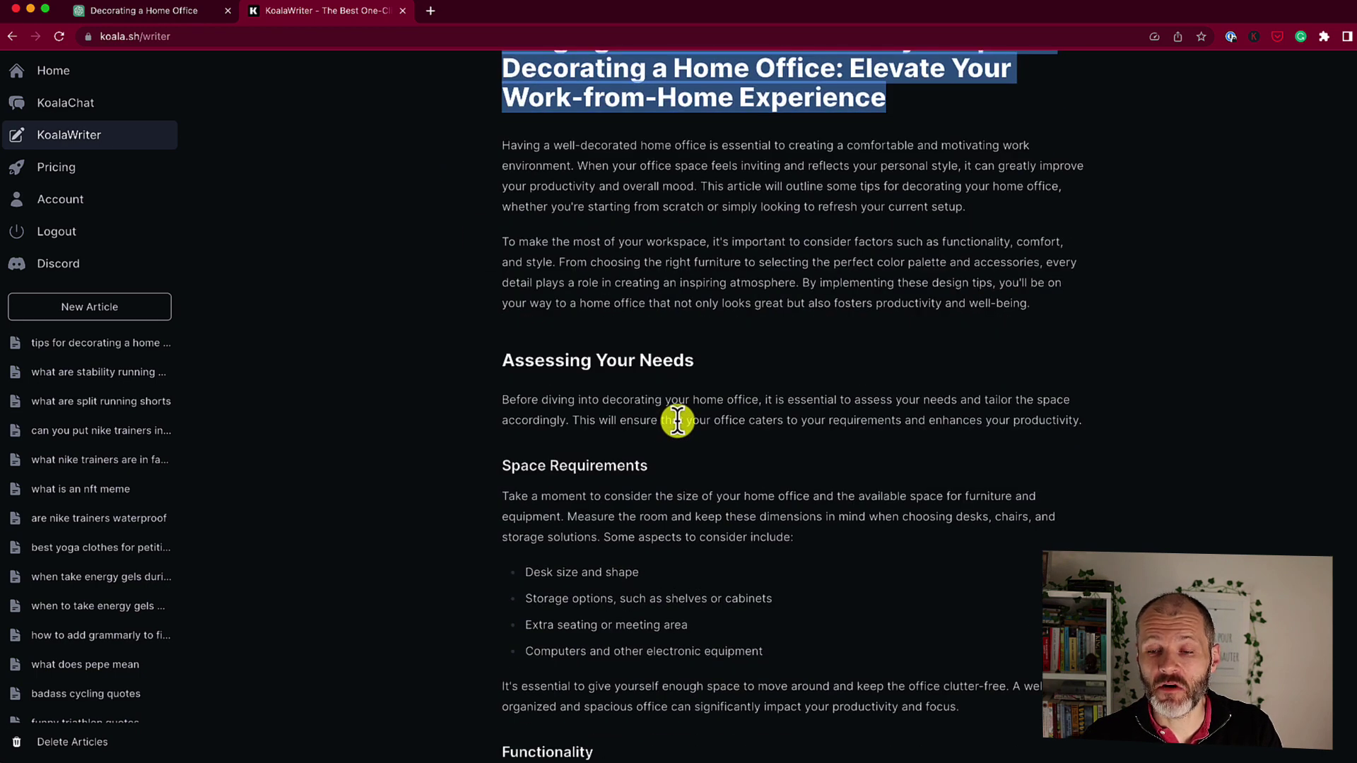
drag(510, 145, 777, 373)
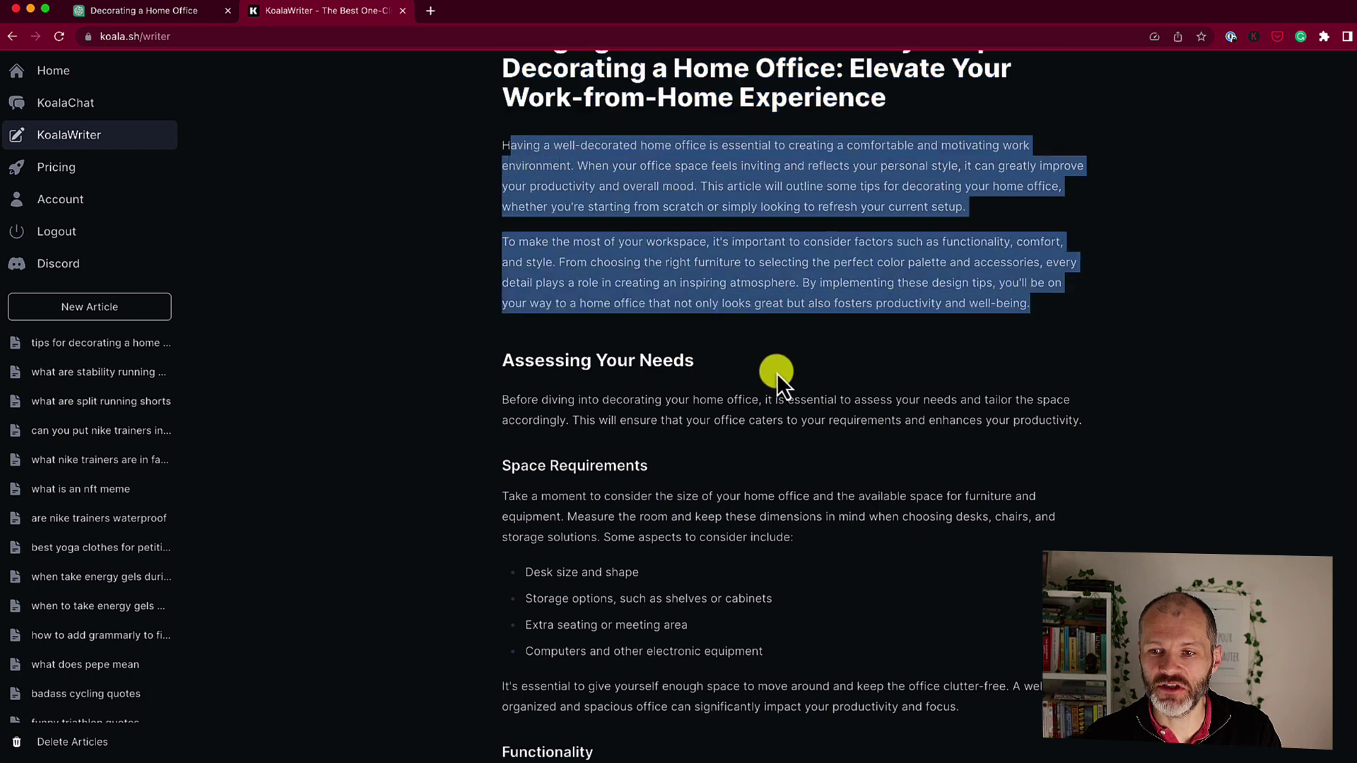
click(778, 373)
scroll(532, 525, down, 1)
drag(529, 540, 757, 635)
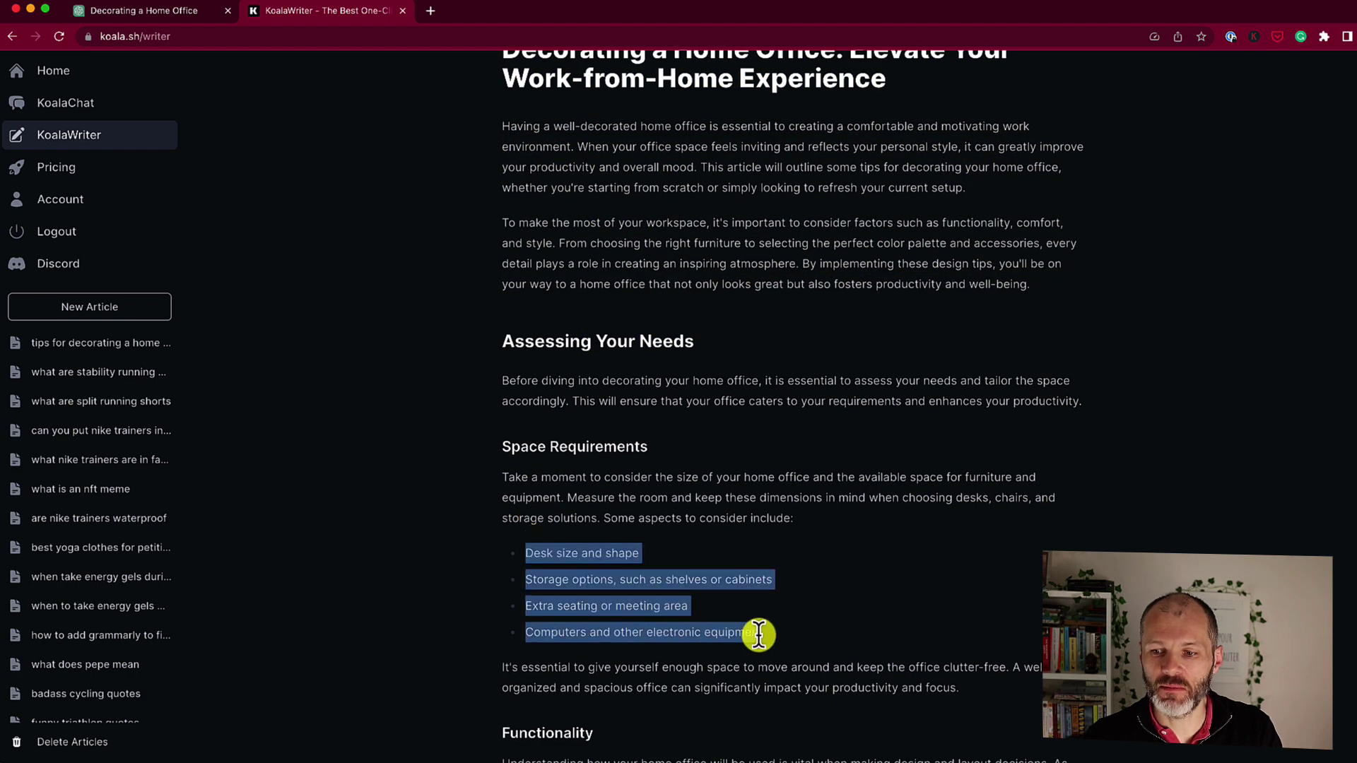
scroll(759, 632, down, 3)
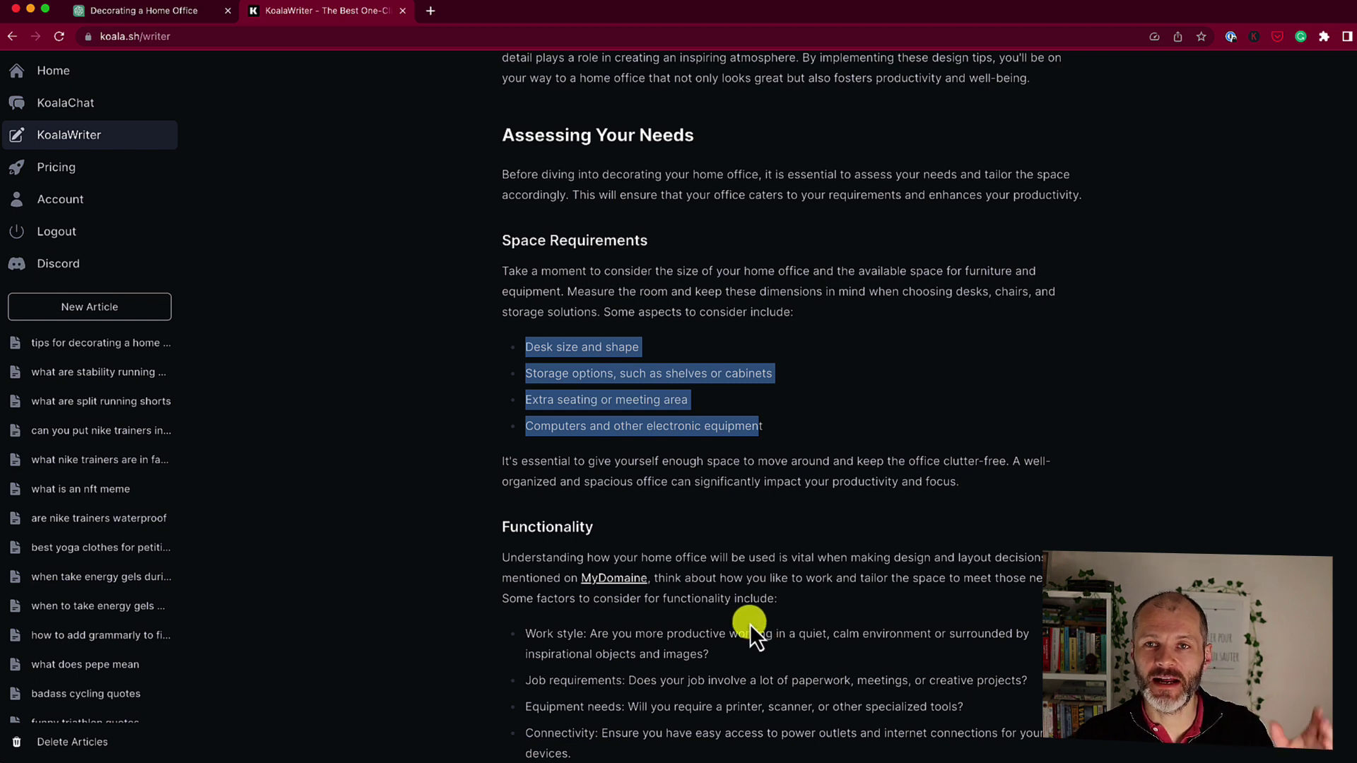
scroll(747, 625, down, 1)
click(713, 591)
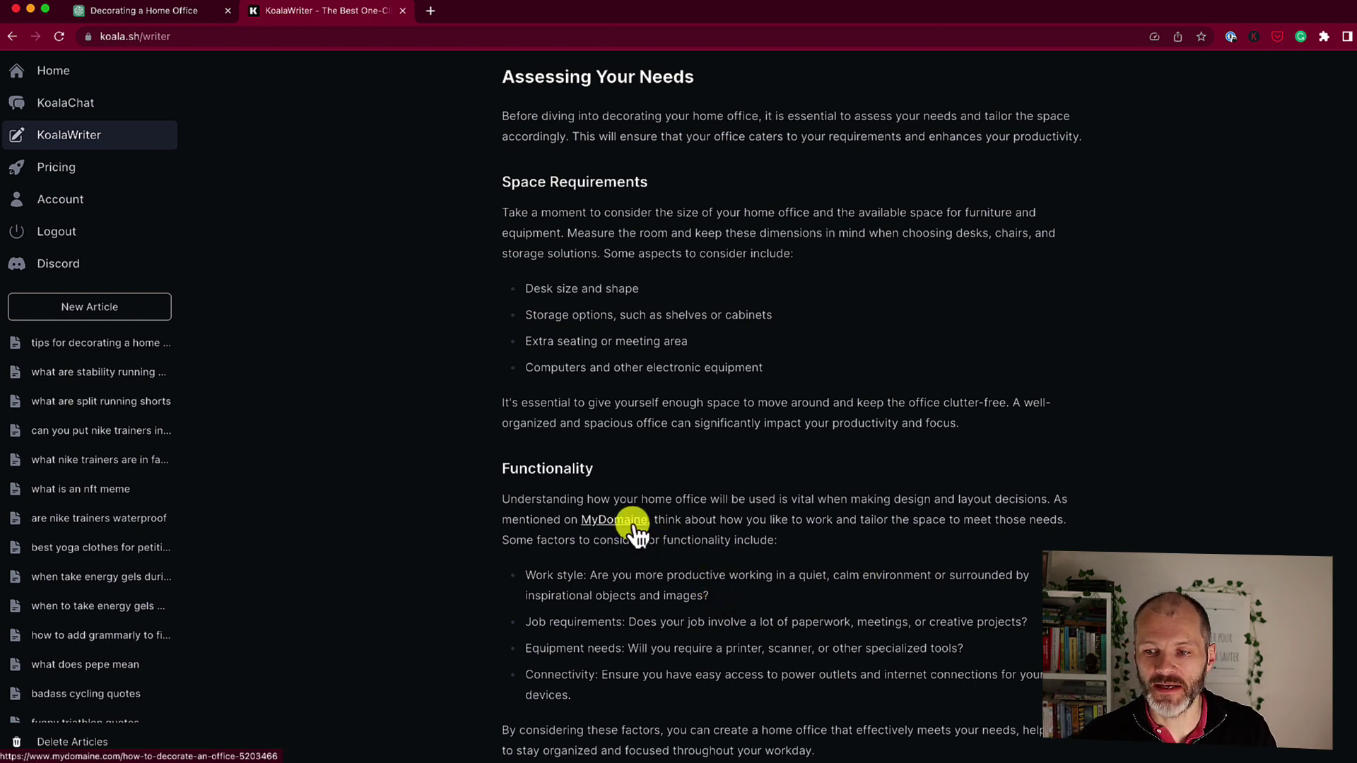
scroll(633, 526, down, 3)
scroll(633, 526, down, 3)
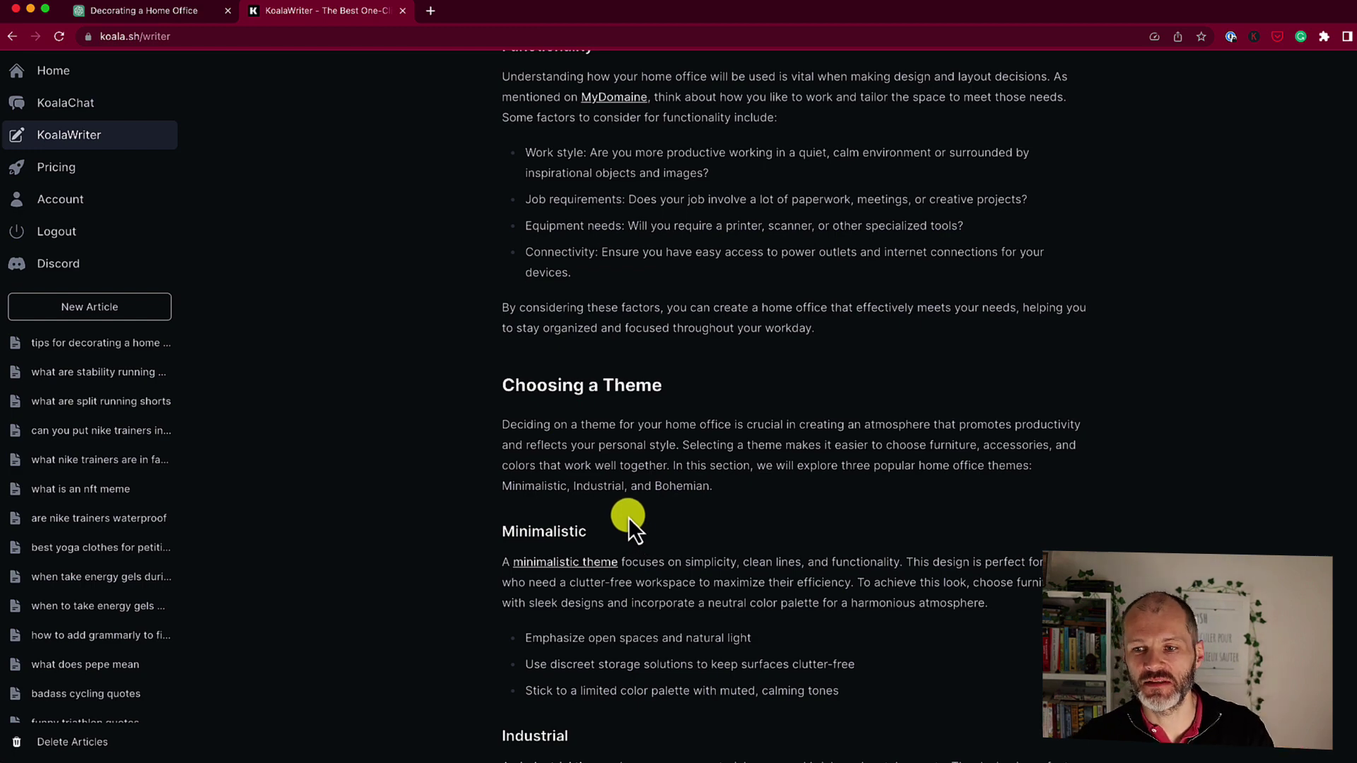
scroll(919, 558, down, 15)
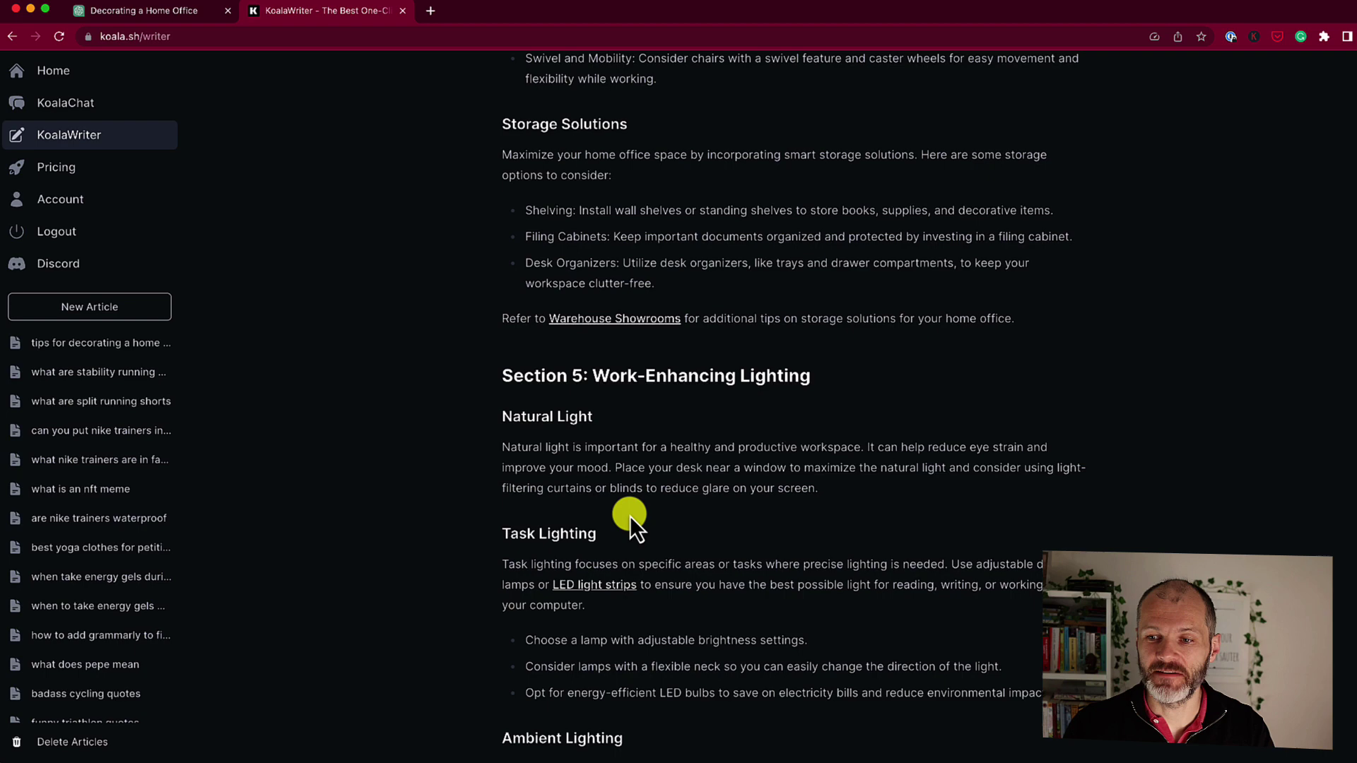
scroll(749, 535, down, 5)
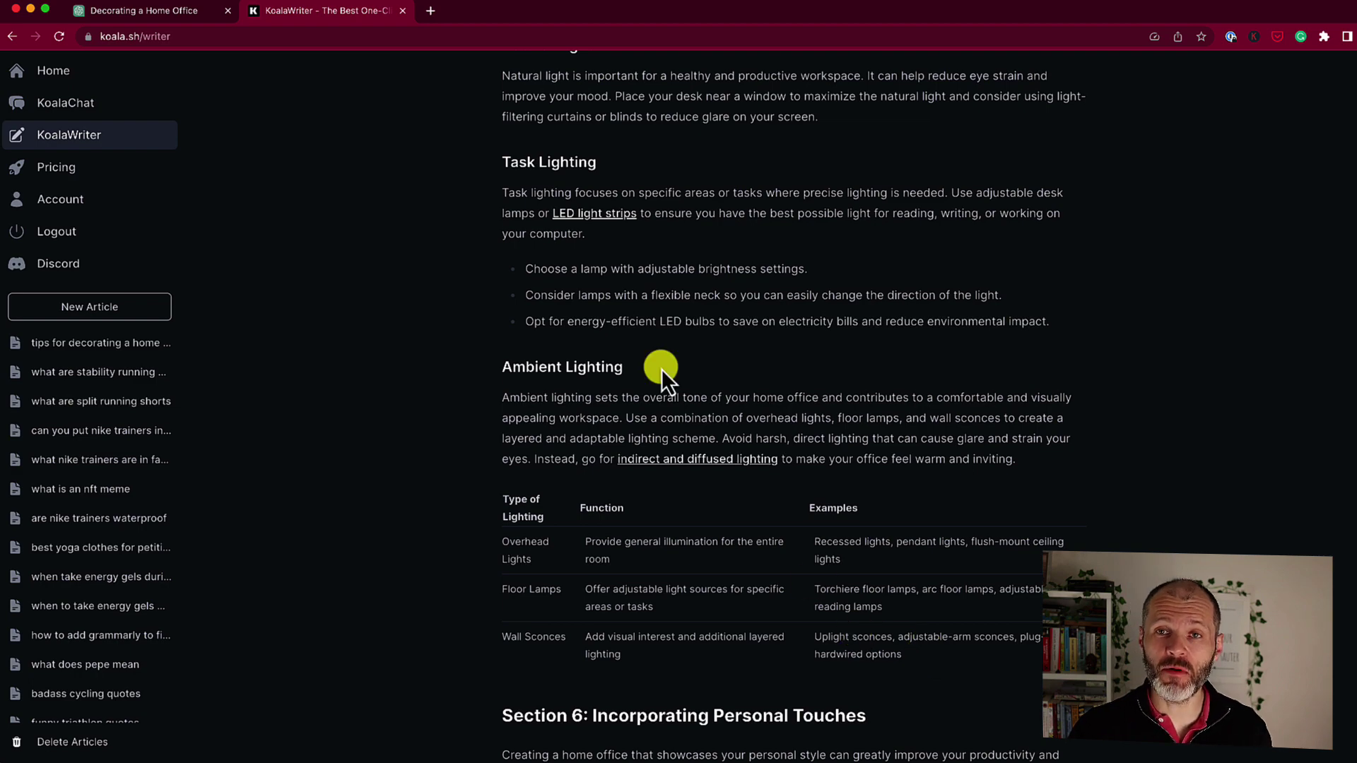
click(170, 11)
scroll(777, 360, up, 4)
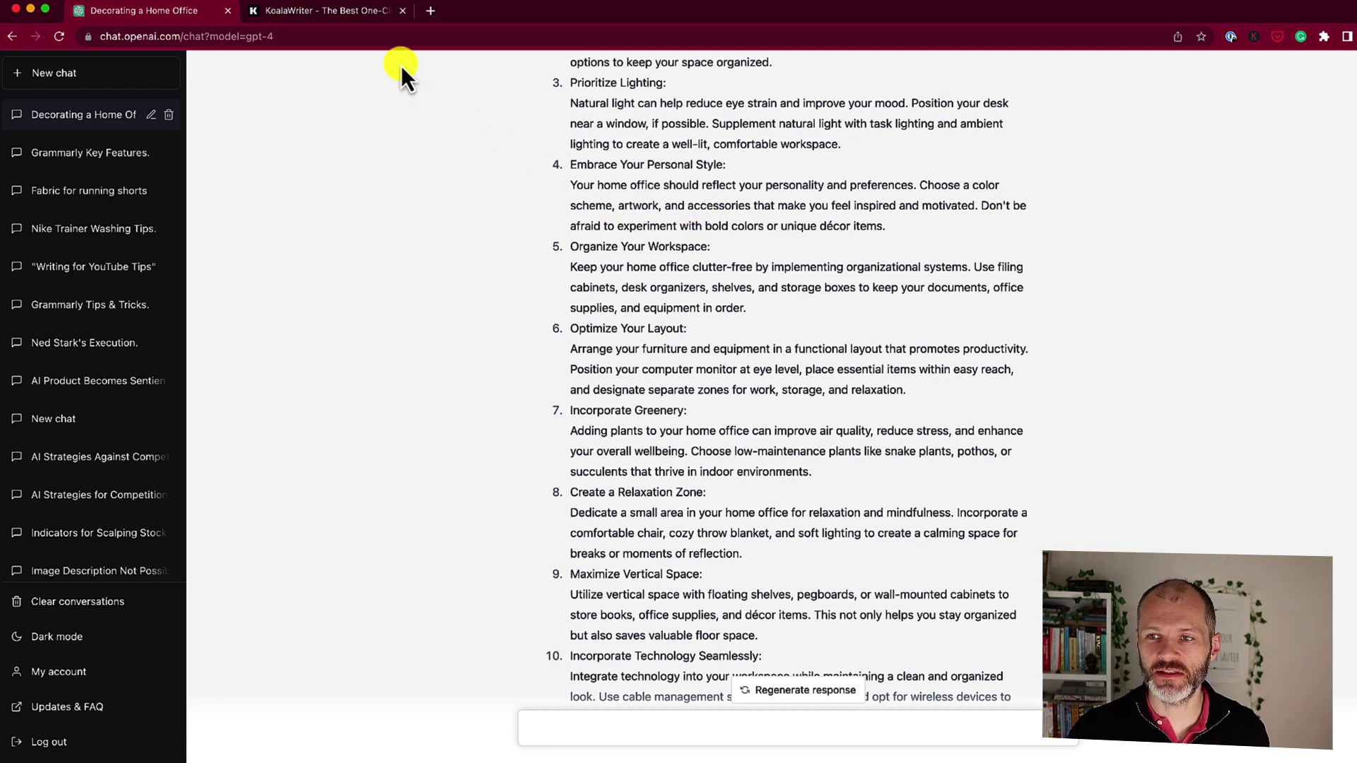
click(372, 23)
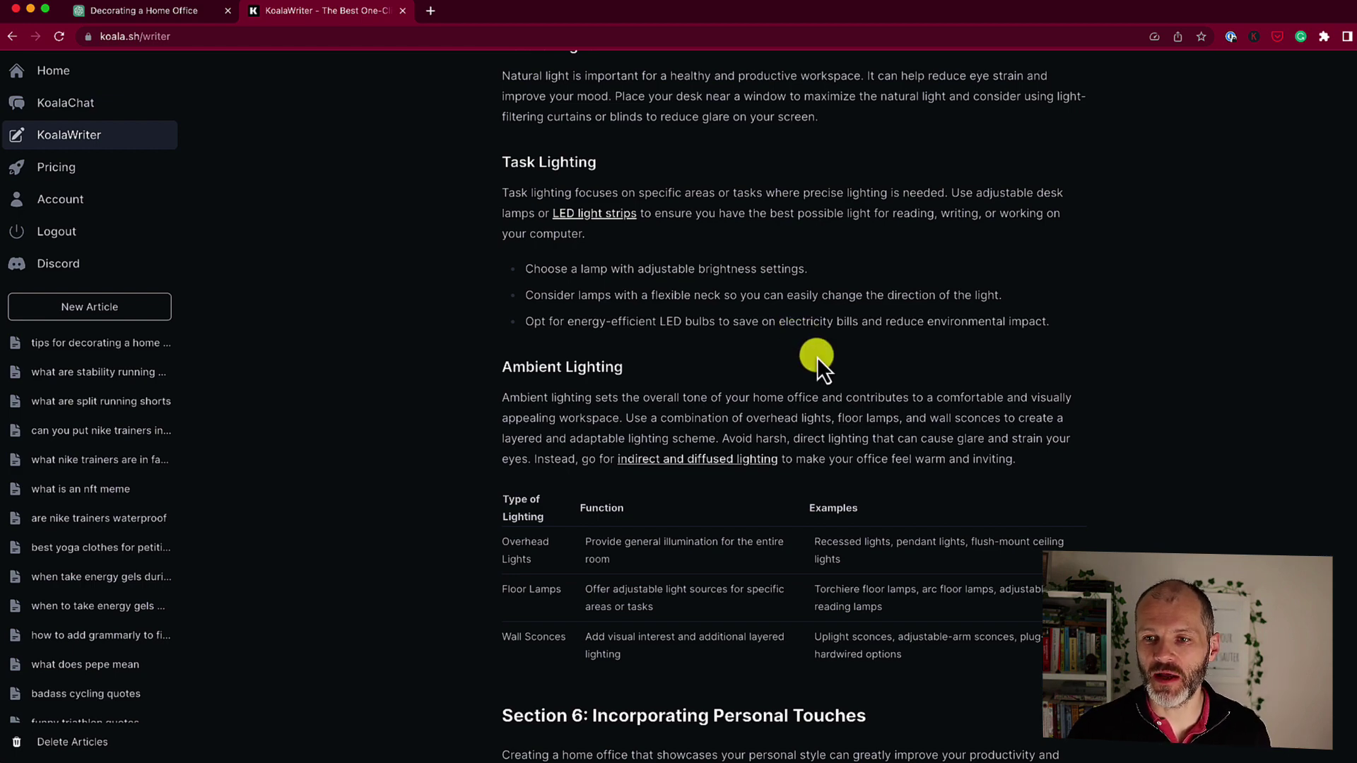
- Highlight the title options at the top of the home-office article
scroll(818, 358, down, 15)
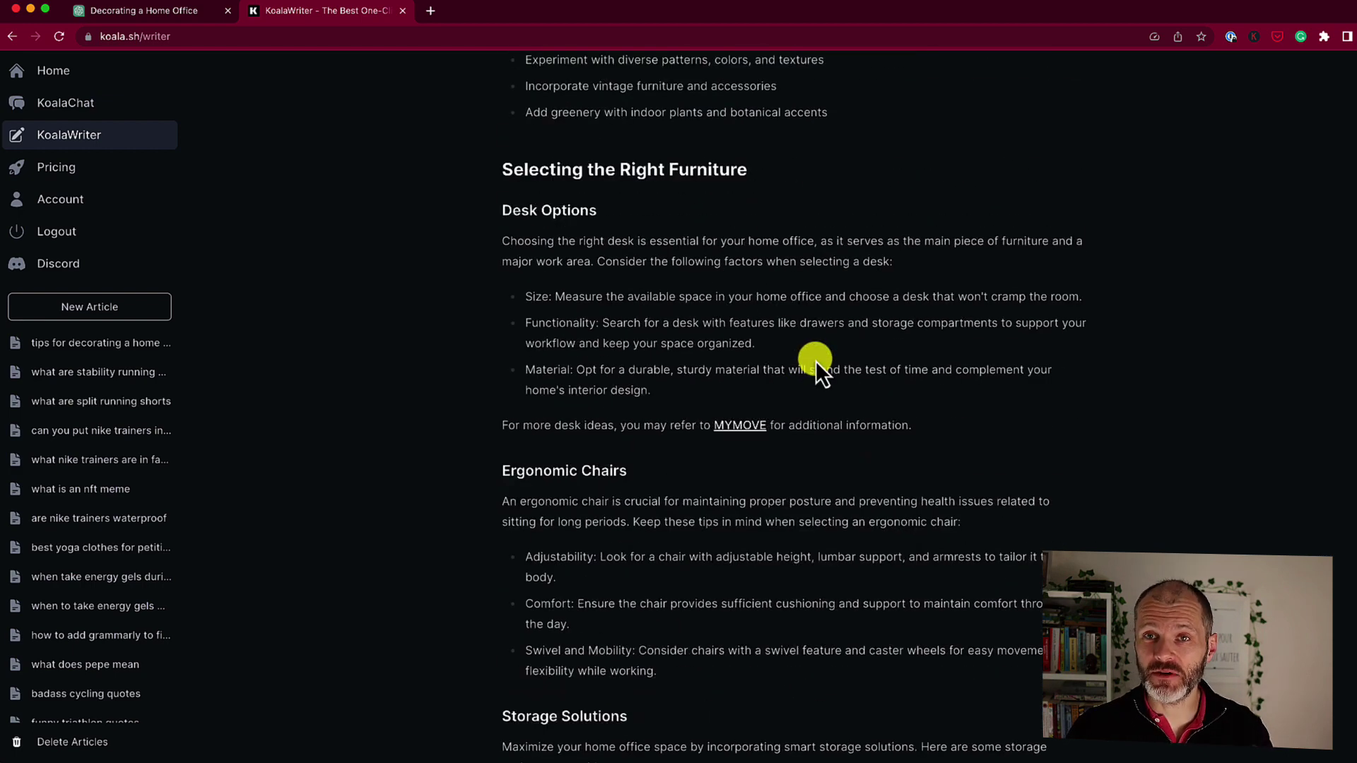
scroll(817, 360, up, 12)
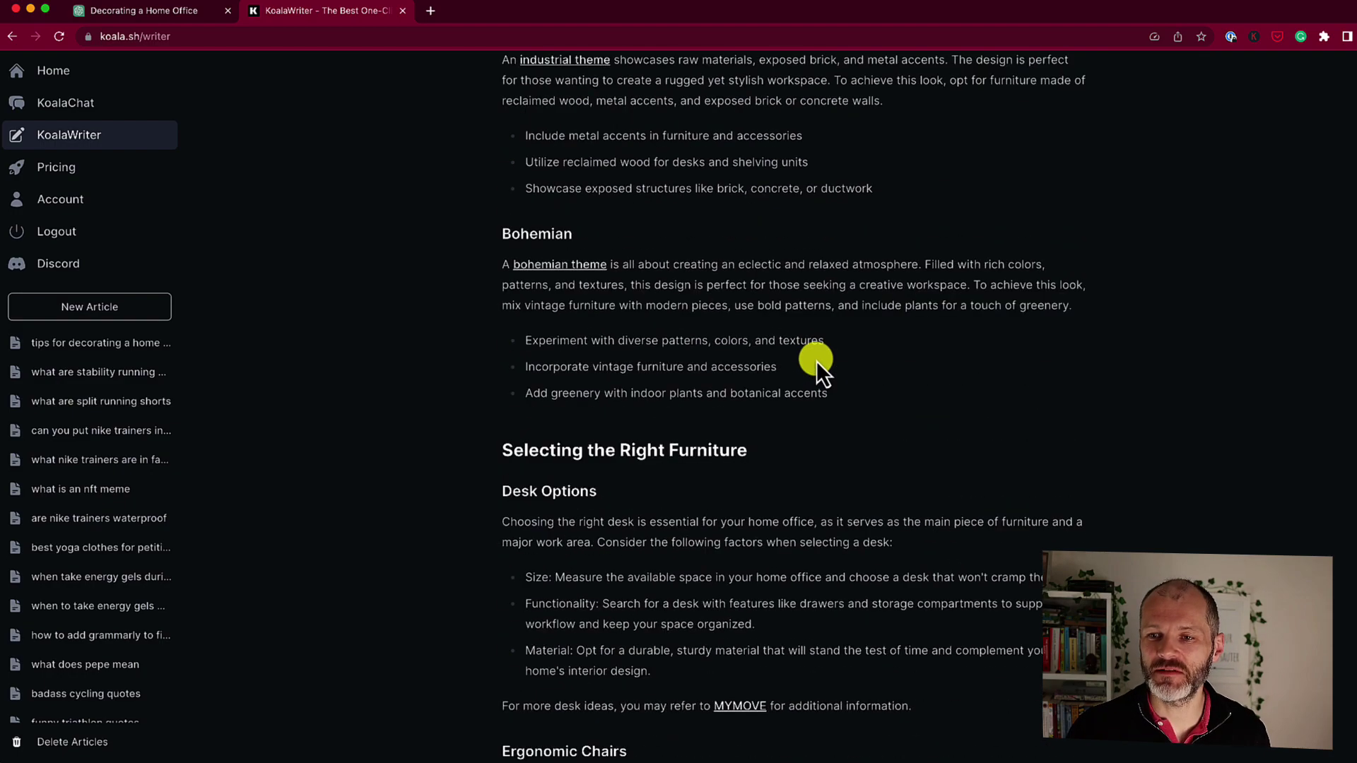
scroll(825, 403, up, 13)
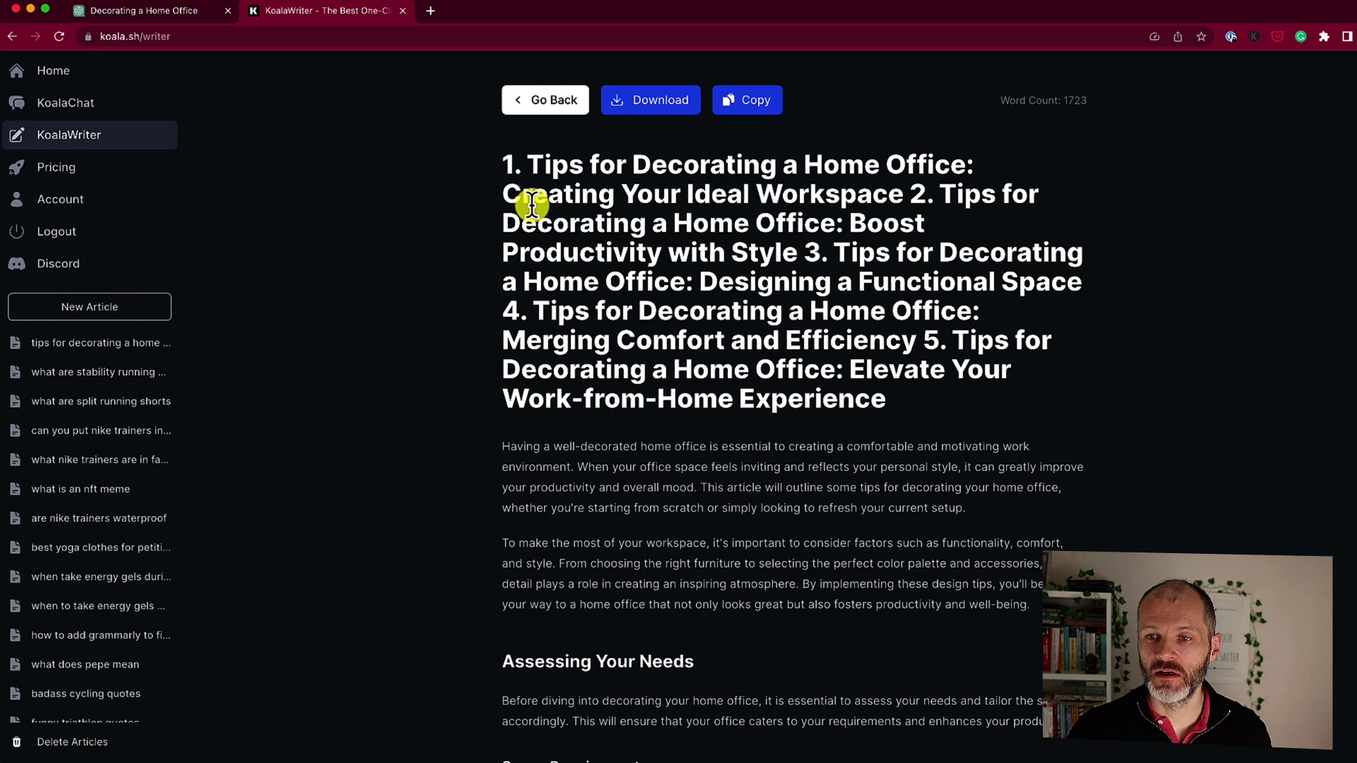
drag(502, 162, 930, 396)
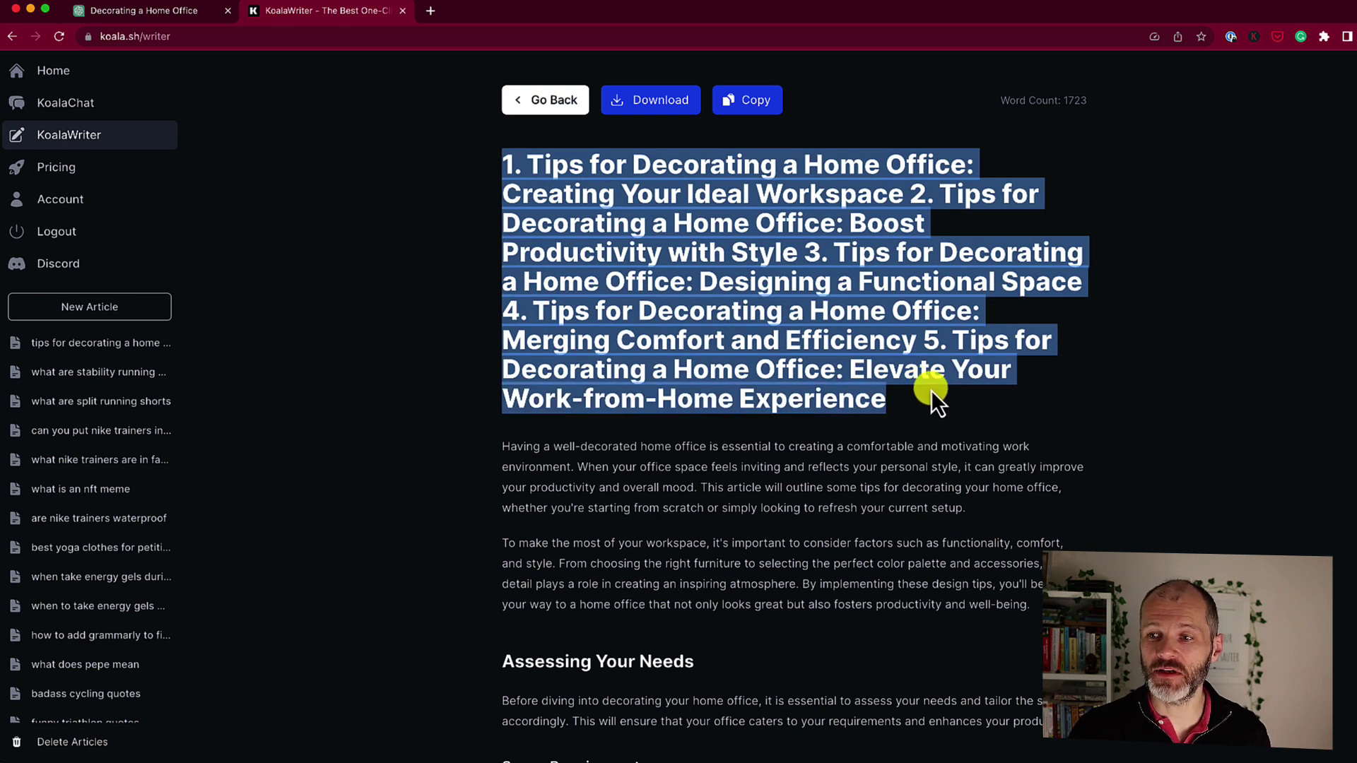
drag(926, 396, 554, 191)
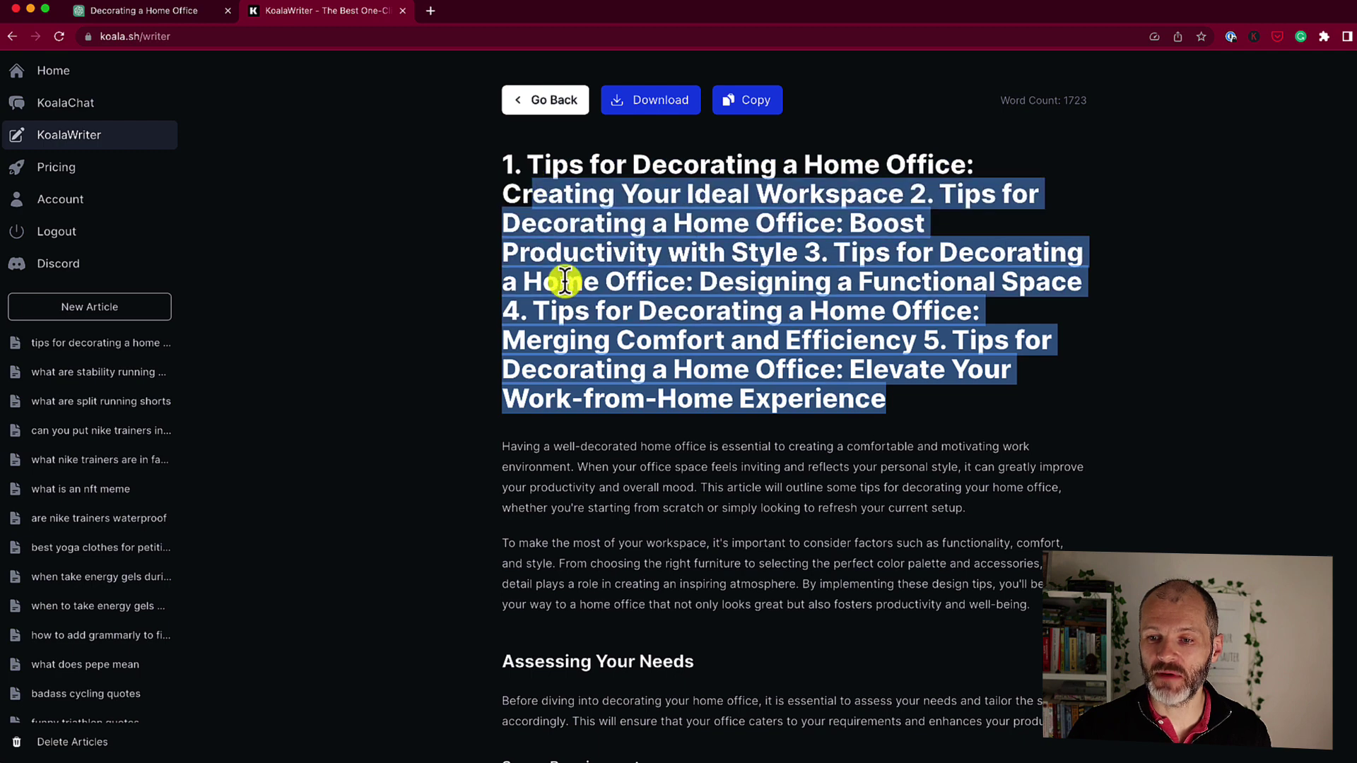
scroll(654, 445, down, 2)
scroll(655, 445, down, 2)
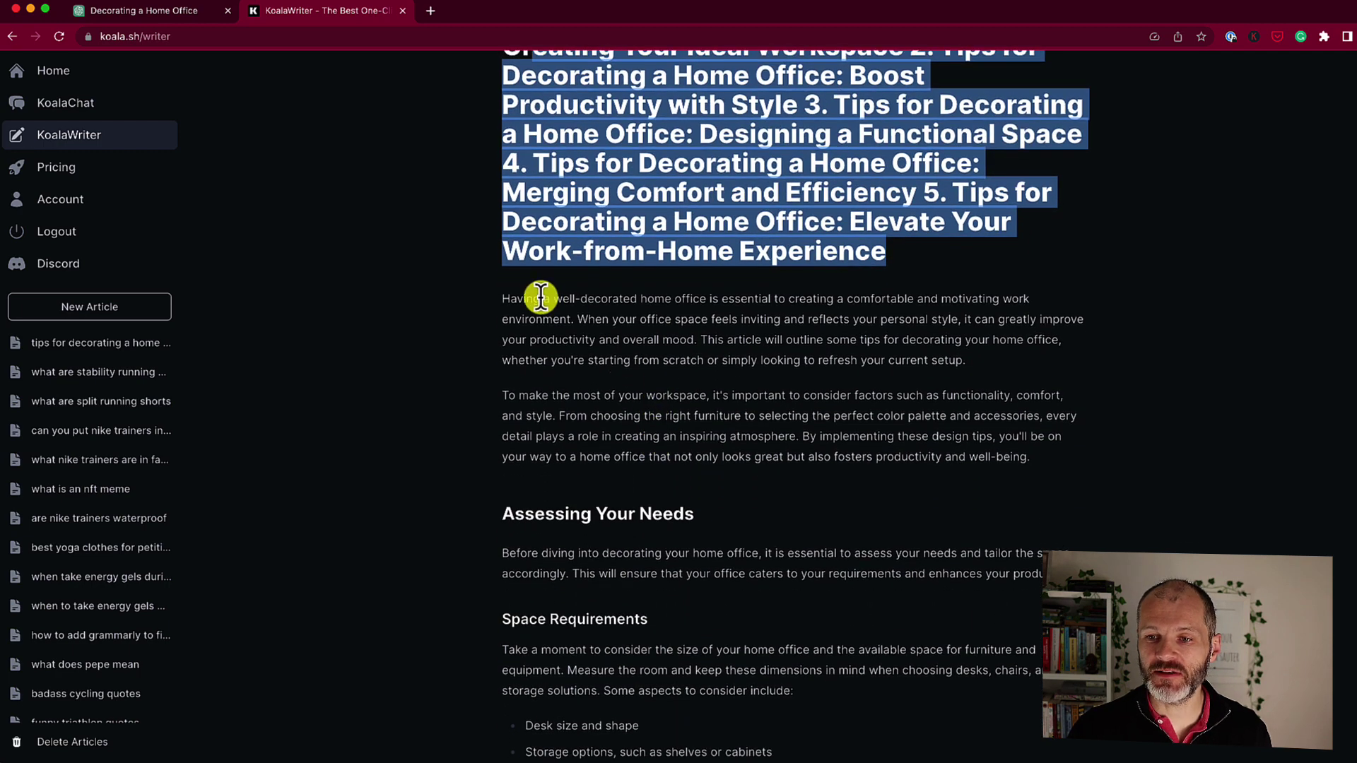
- Highlight the two intro paragraphs and the Functionality section with its four factors
drag(537, 295, 1040, 472)
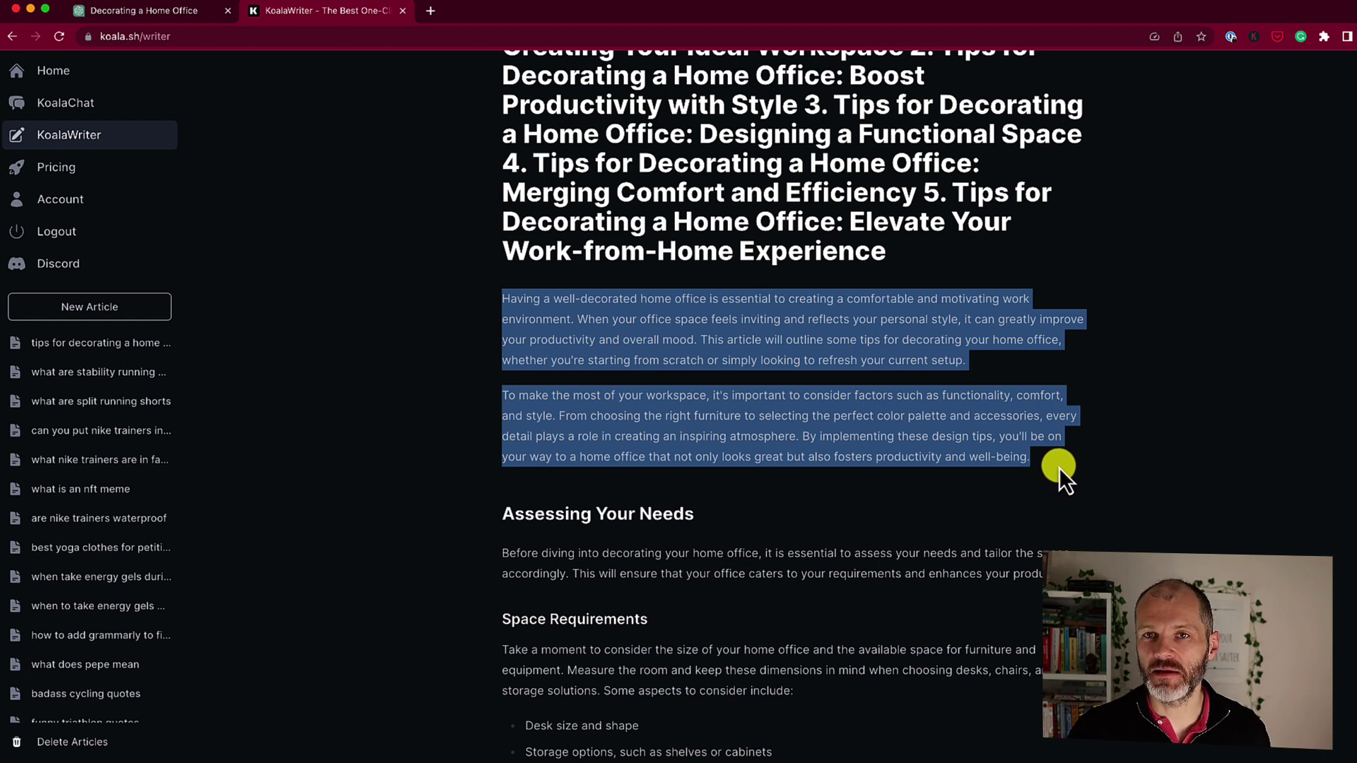
scroll(980, 535, down, 1)
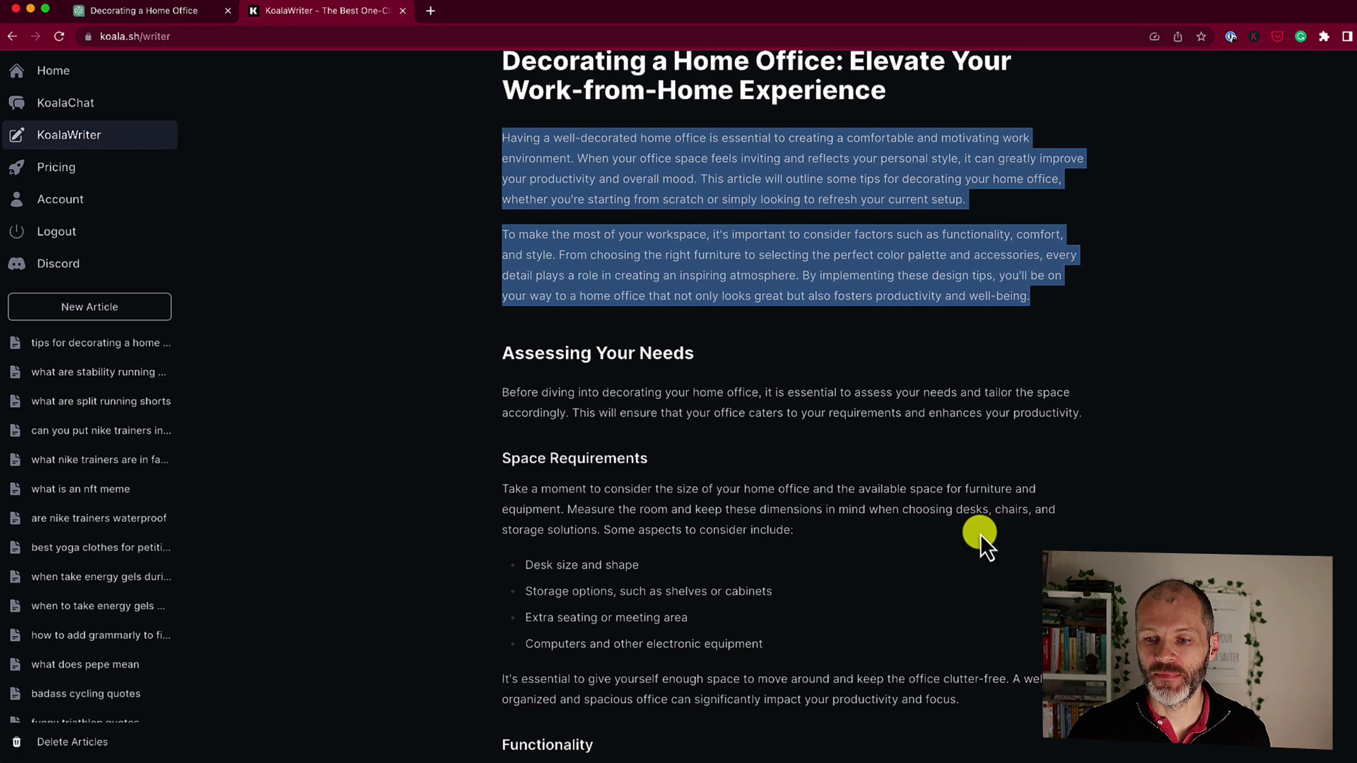
click(981, 533)
scroll(981, 532, down, 6)
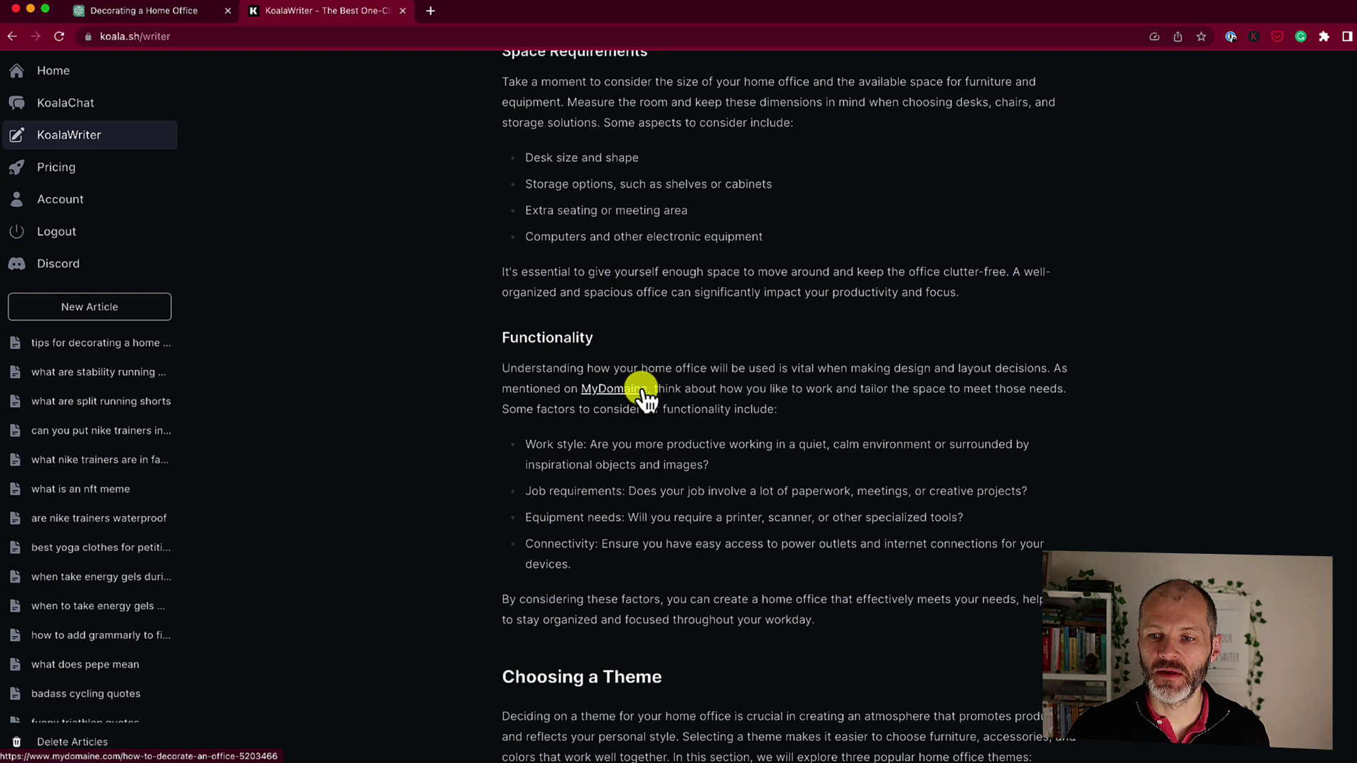
drag(539, 342, 899, 567)
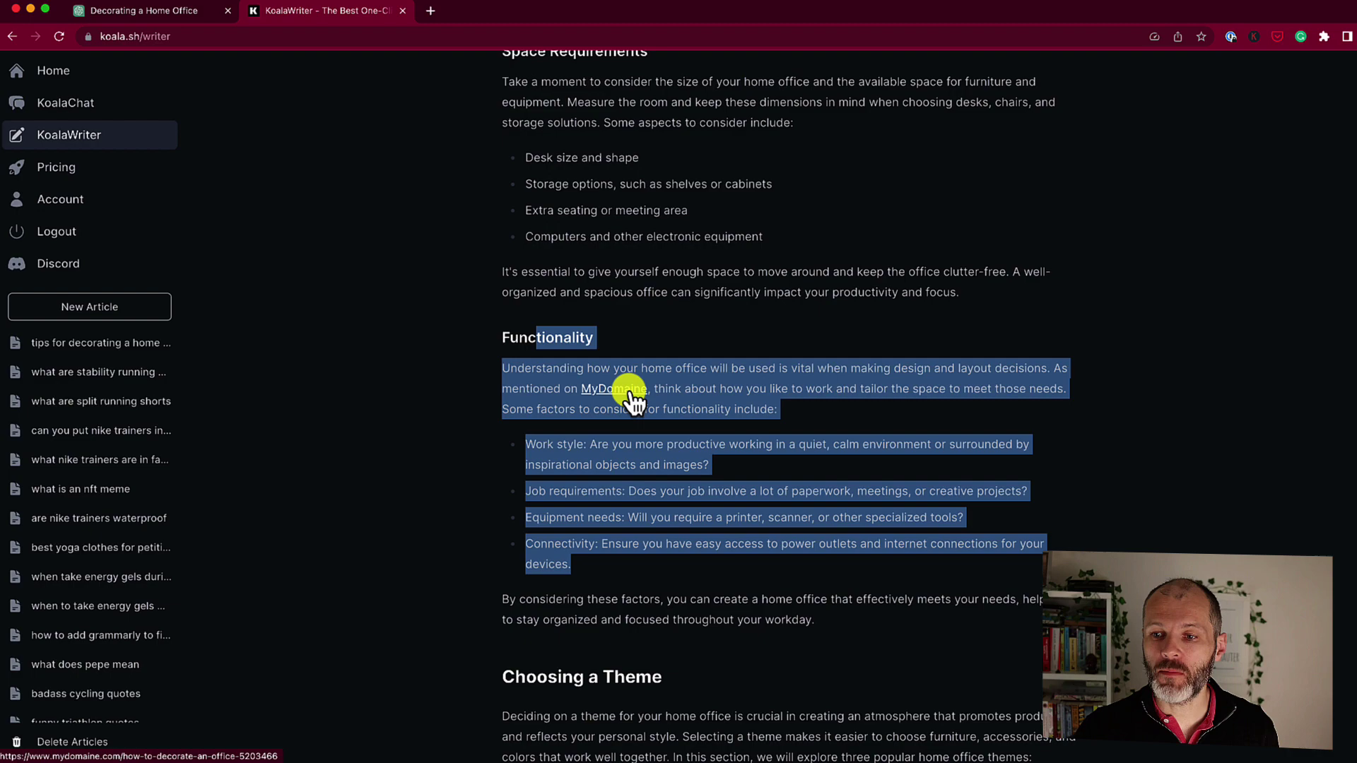
scroll(682, 487, down, 6)
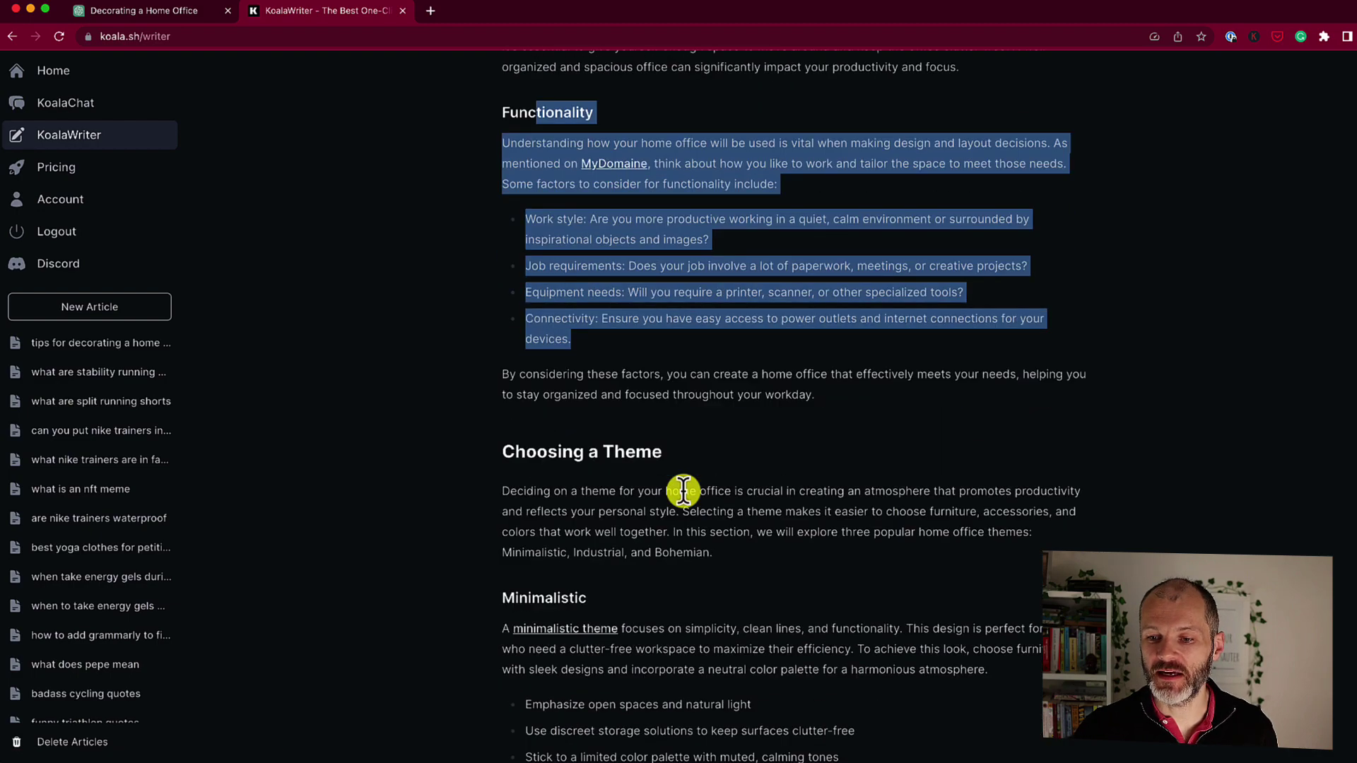
- Scroll through the middle sections, highlighting a heading and the lighting types table
scroll(684, 489, down, 12)
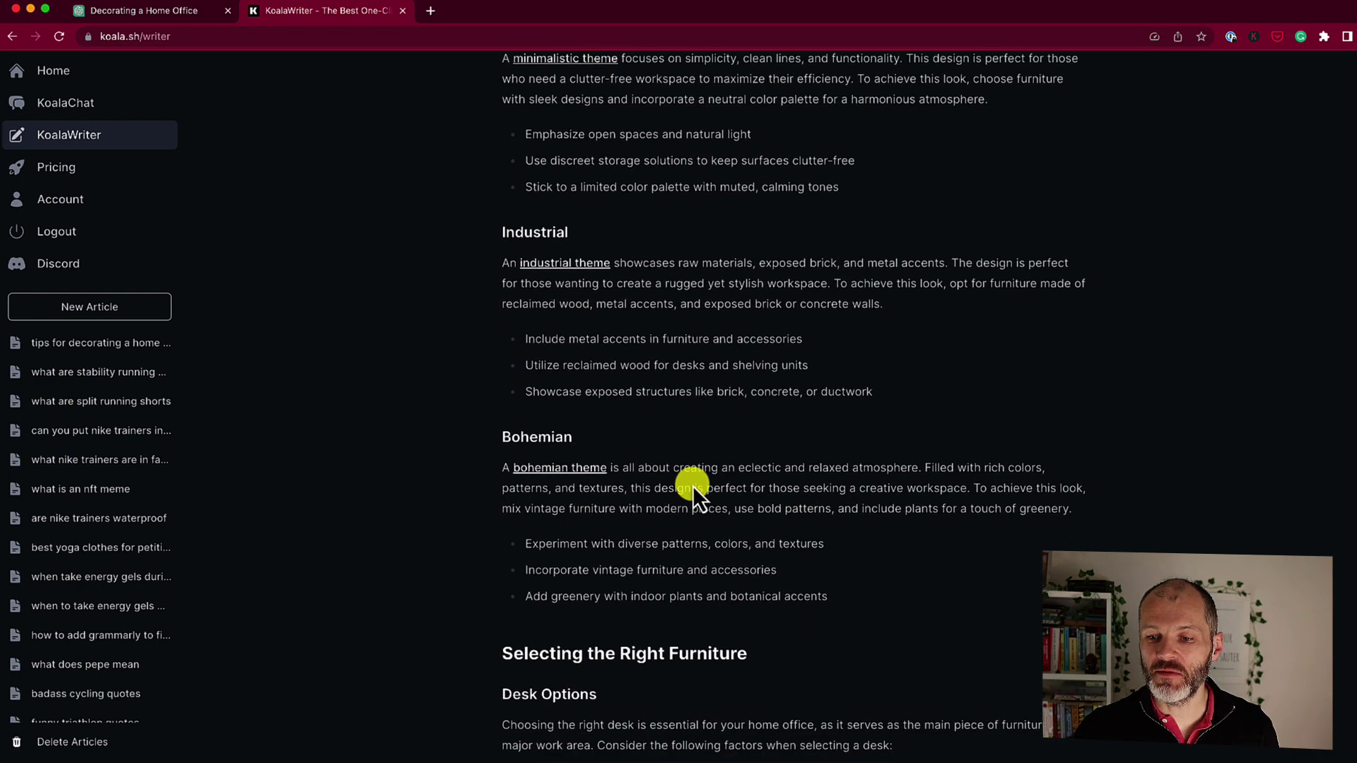
scroll(683, 489, down, 7)
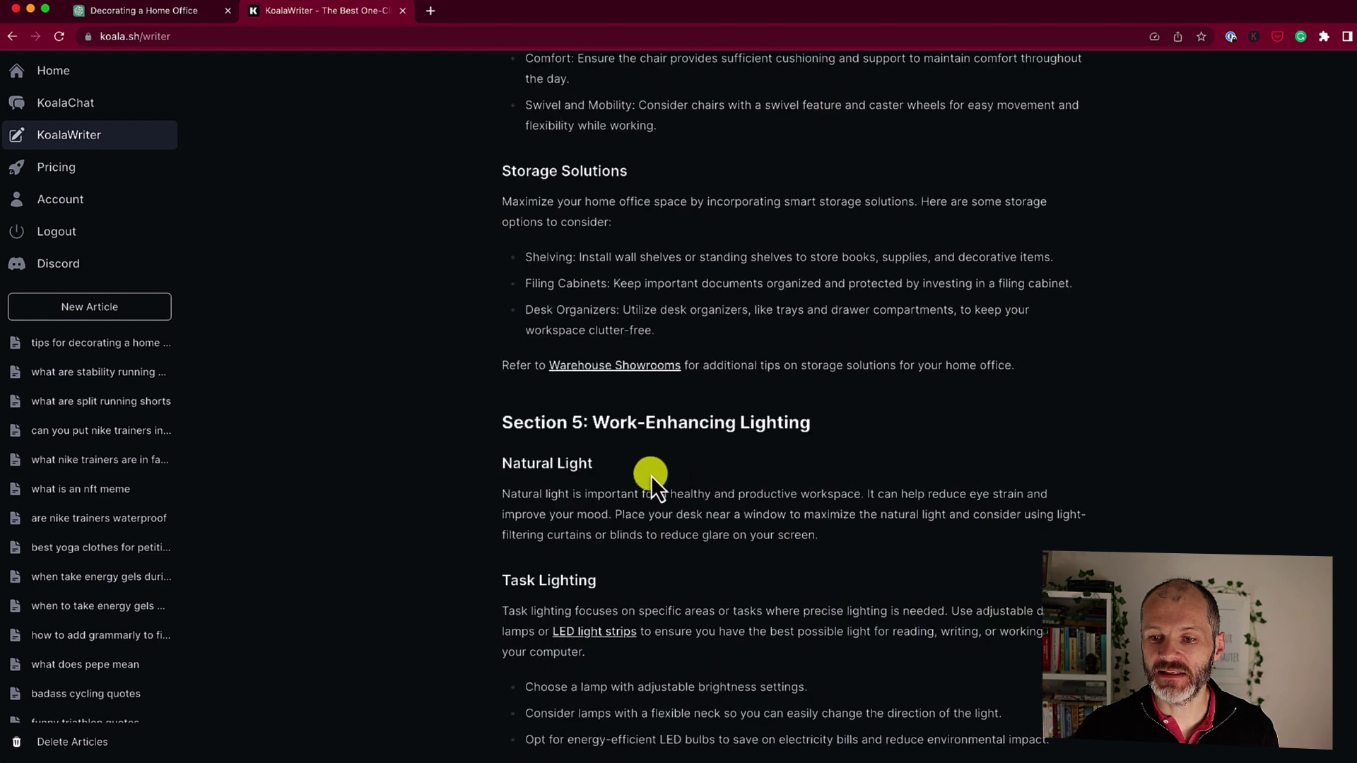
drag(524, 422, 494, 425)
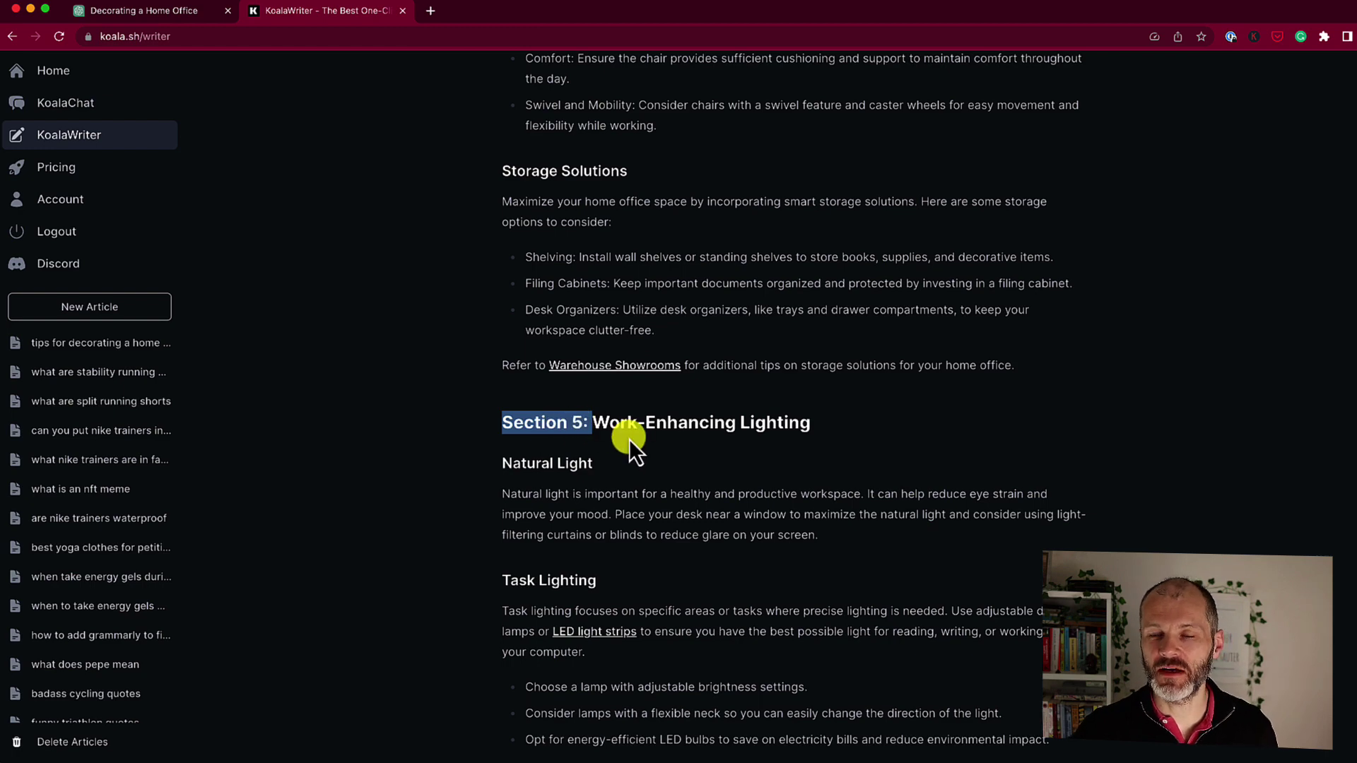
click(823, 428)
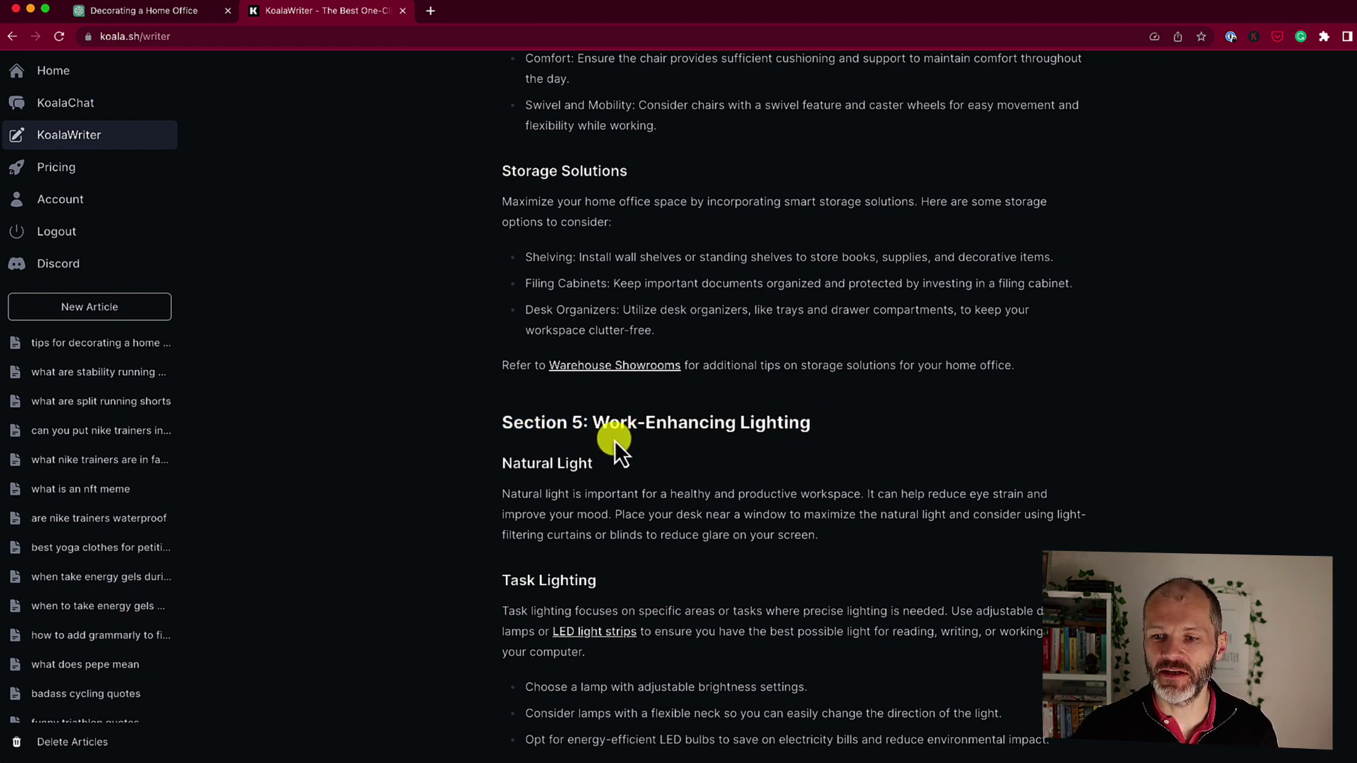
drag(590, 422, 460, 432)
scroll(690, 515, down, 9)
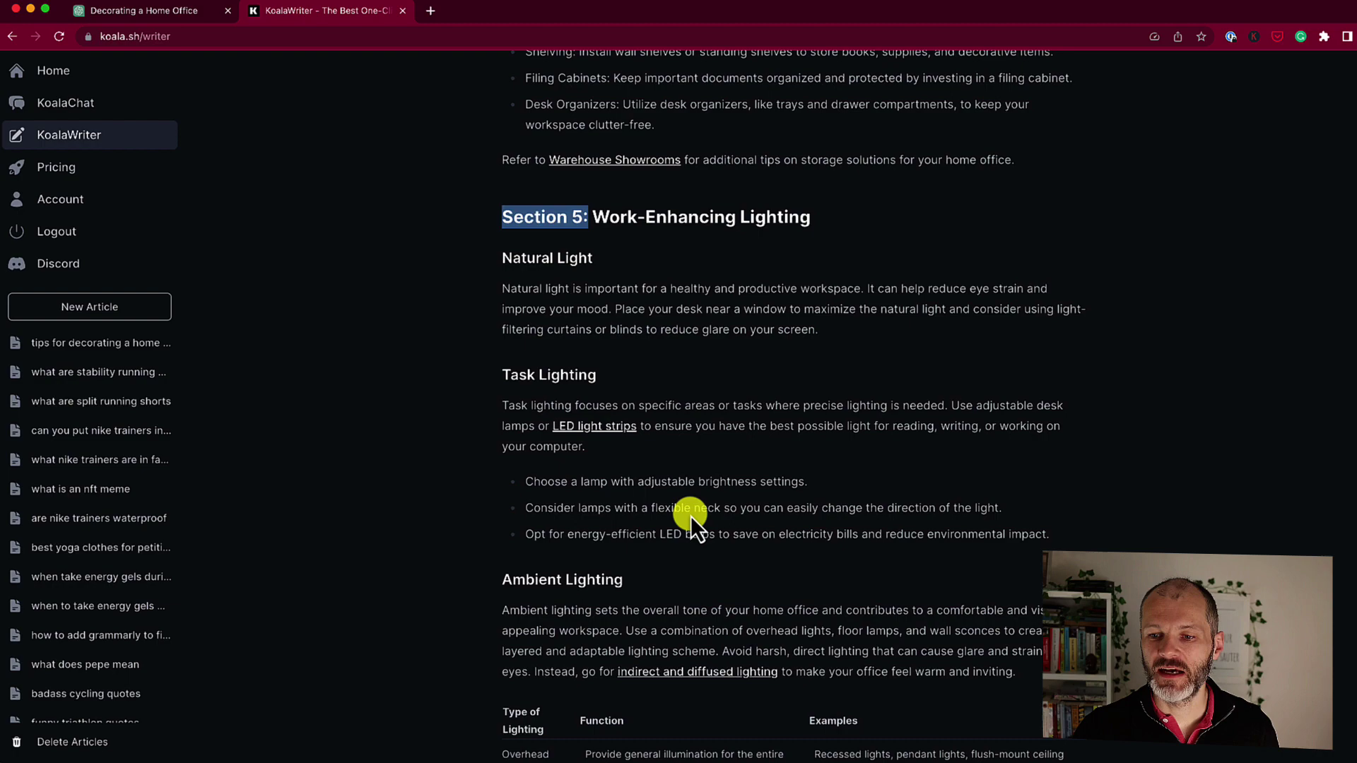
drag(503, 303, 922, 458)
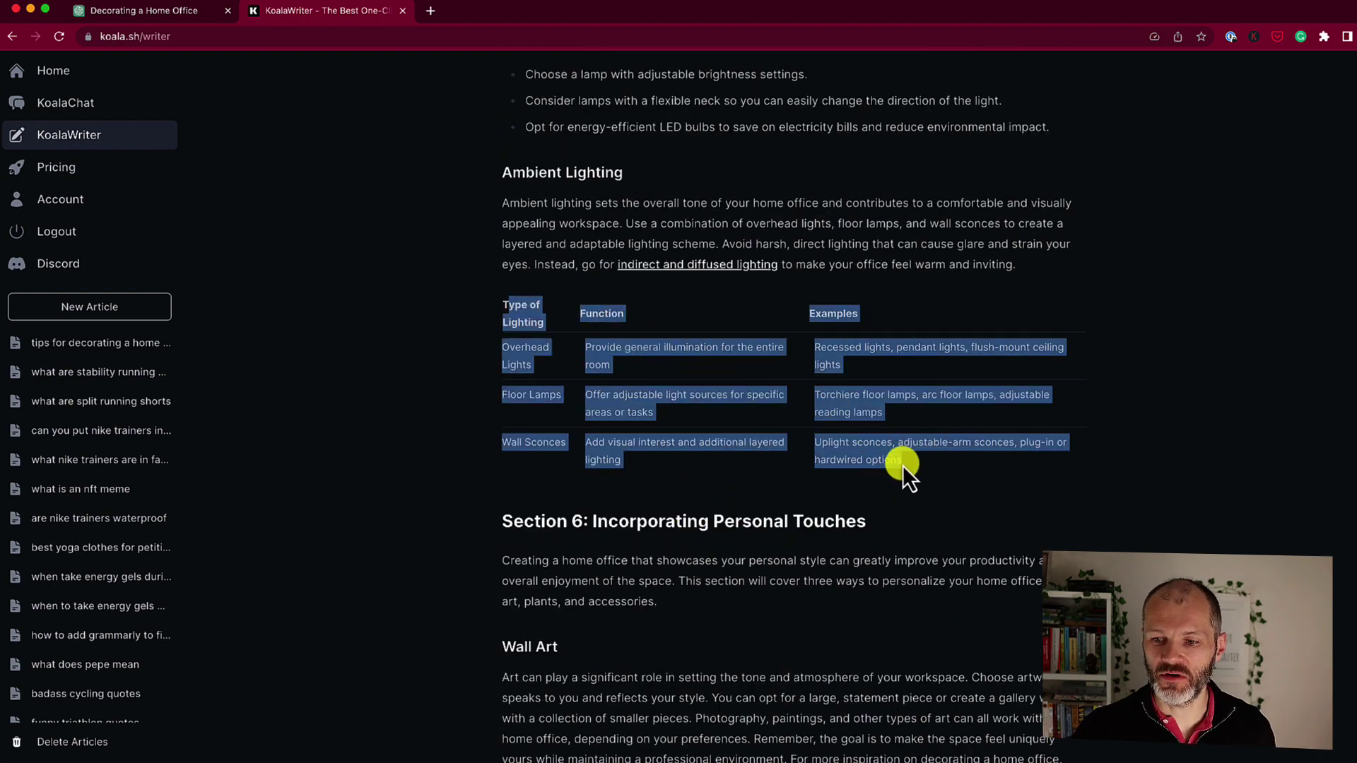
- Select the four Organization Techniques bullets under Optimizing Productivity for reuse
scroll(901, 465, down, 10)
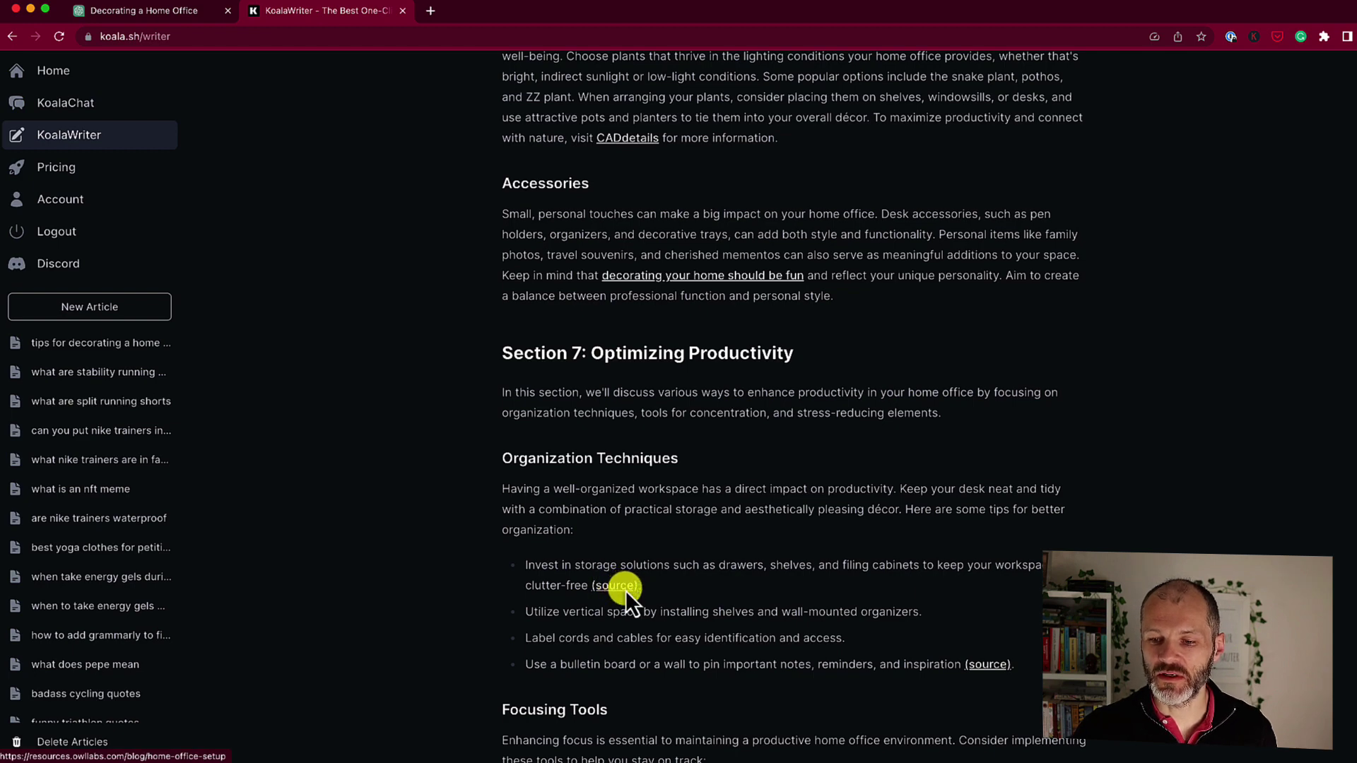
scroll(625, 590, down, 5)
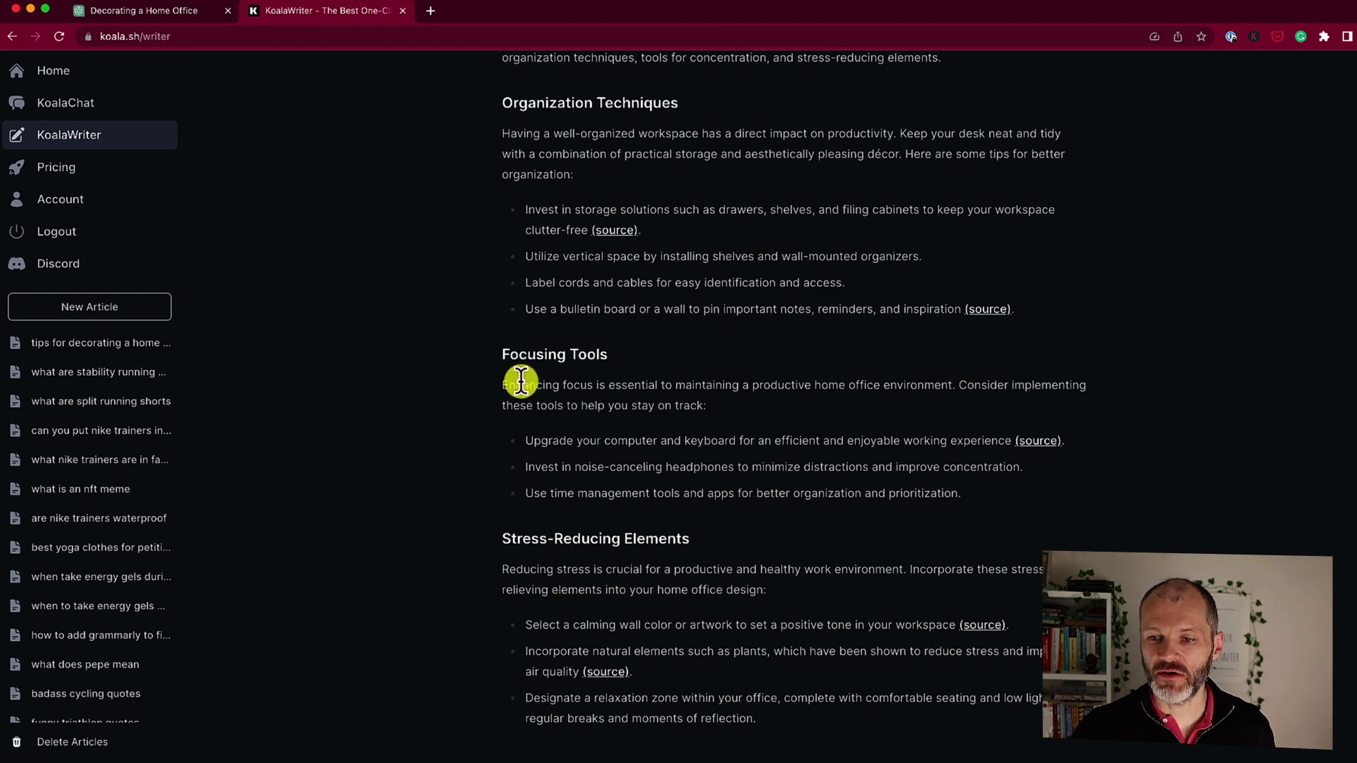
drag(523, 384, 991, 502)
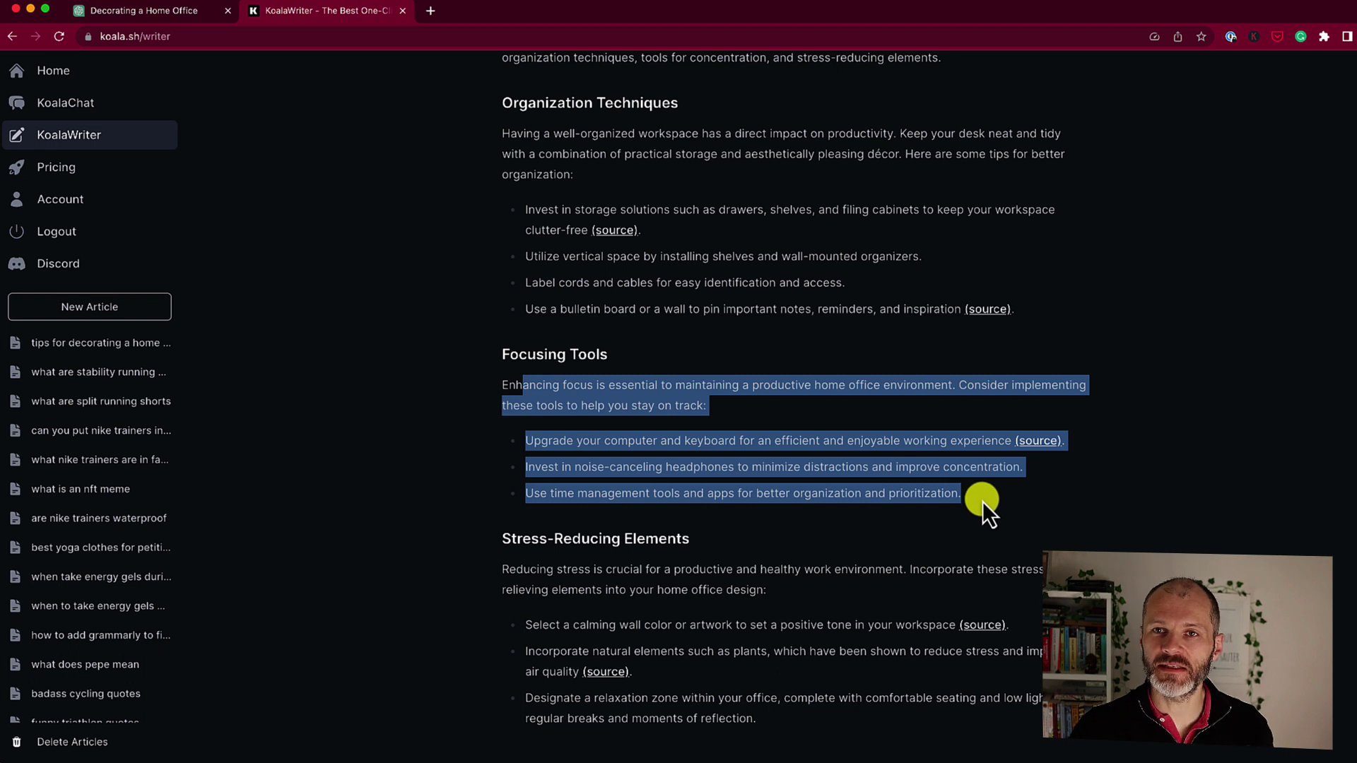
drag(524, 209, 950, 349)
drag(507, 222, 1063, 316)
key(super+c)
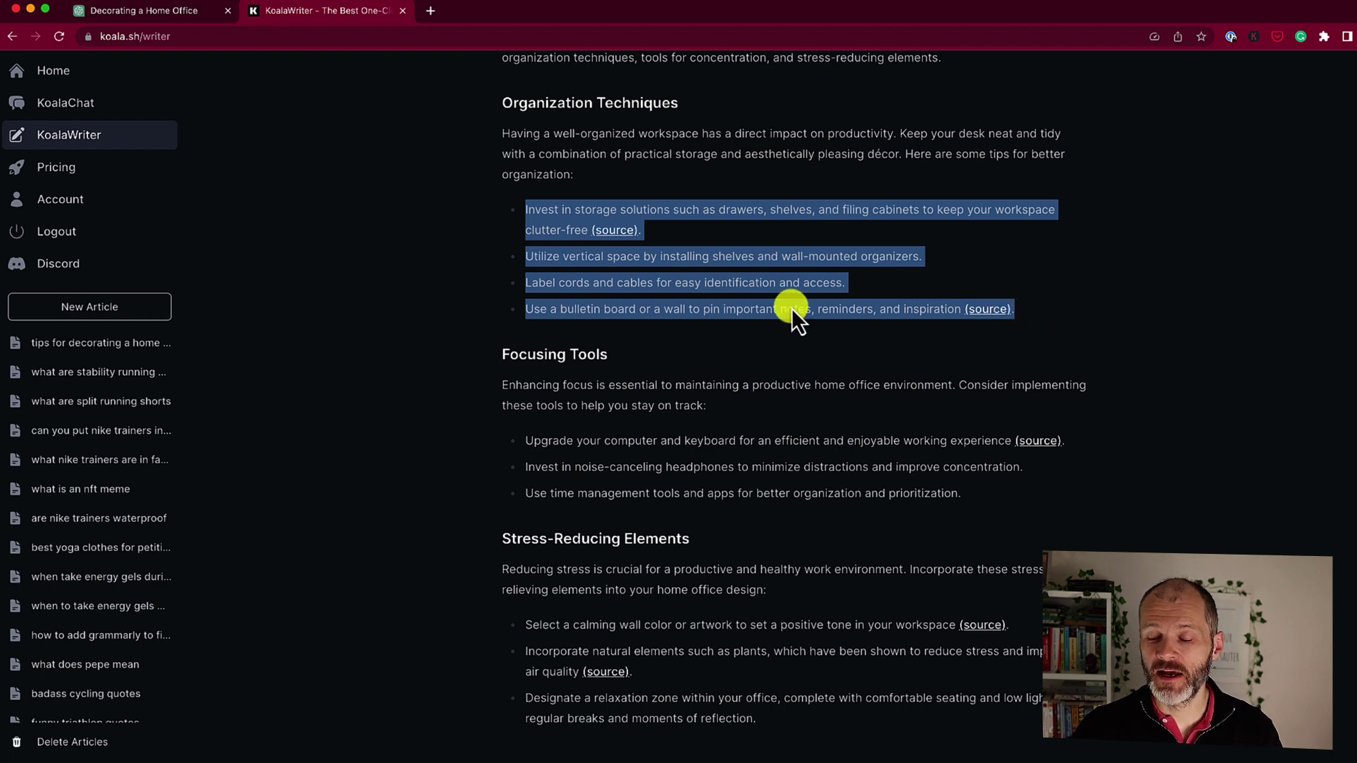
- In KoalaChat, send 'turn this into a paragraph:' with the pasted bullets and select the reply
click(64, 104)
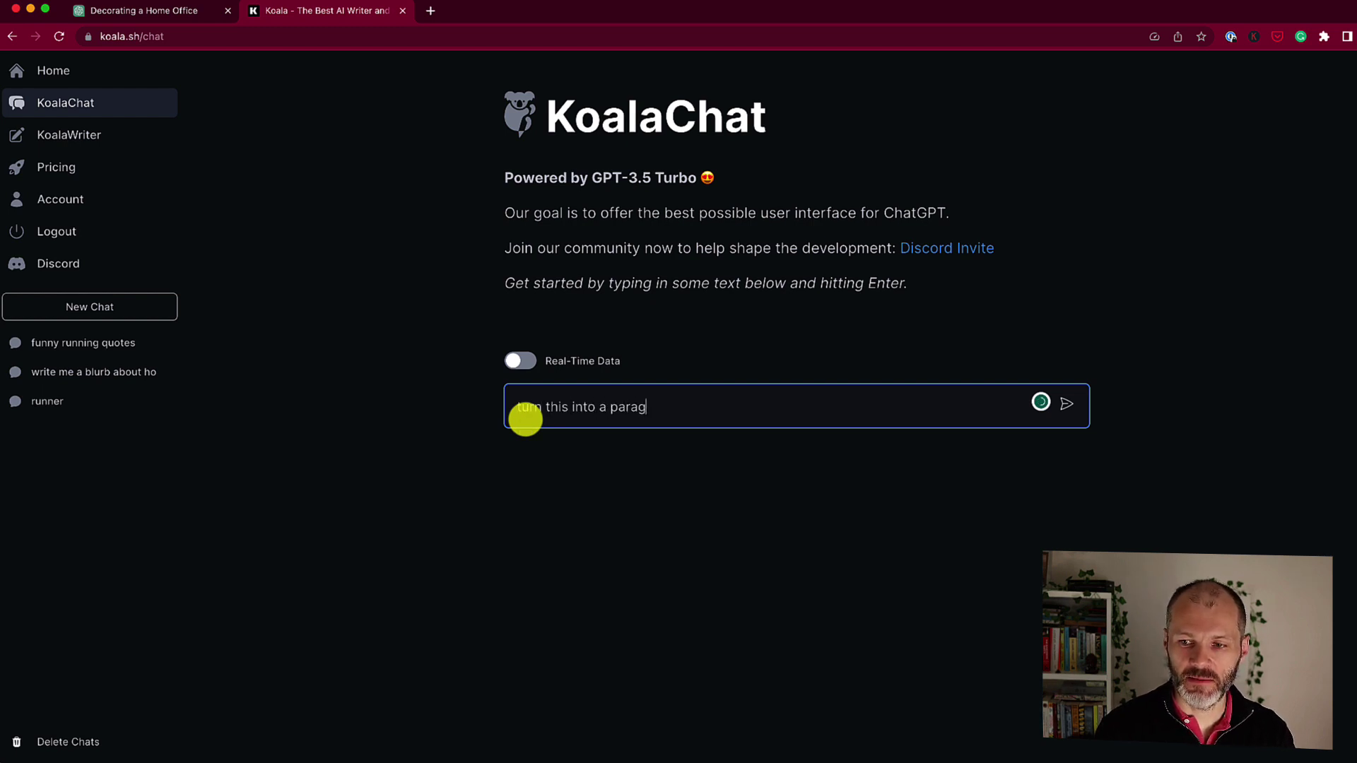
key(shift+Return)
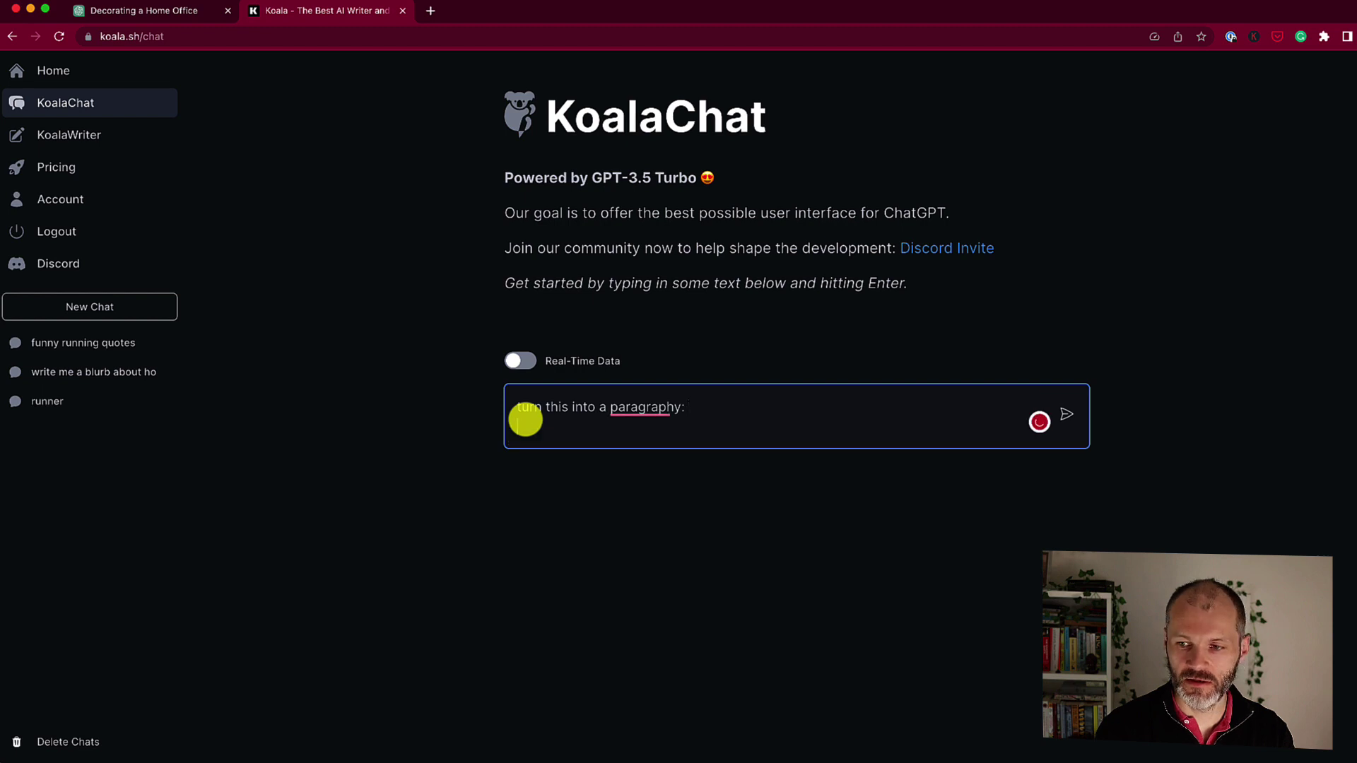
key(super+v)
key(Return)
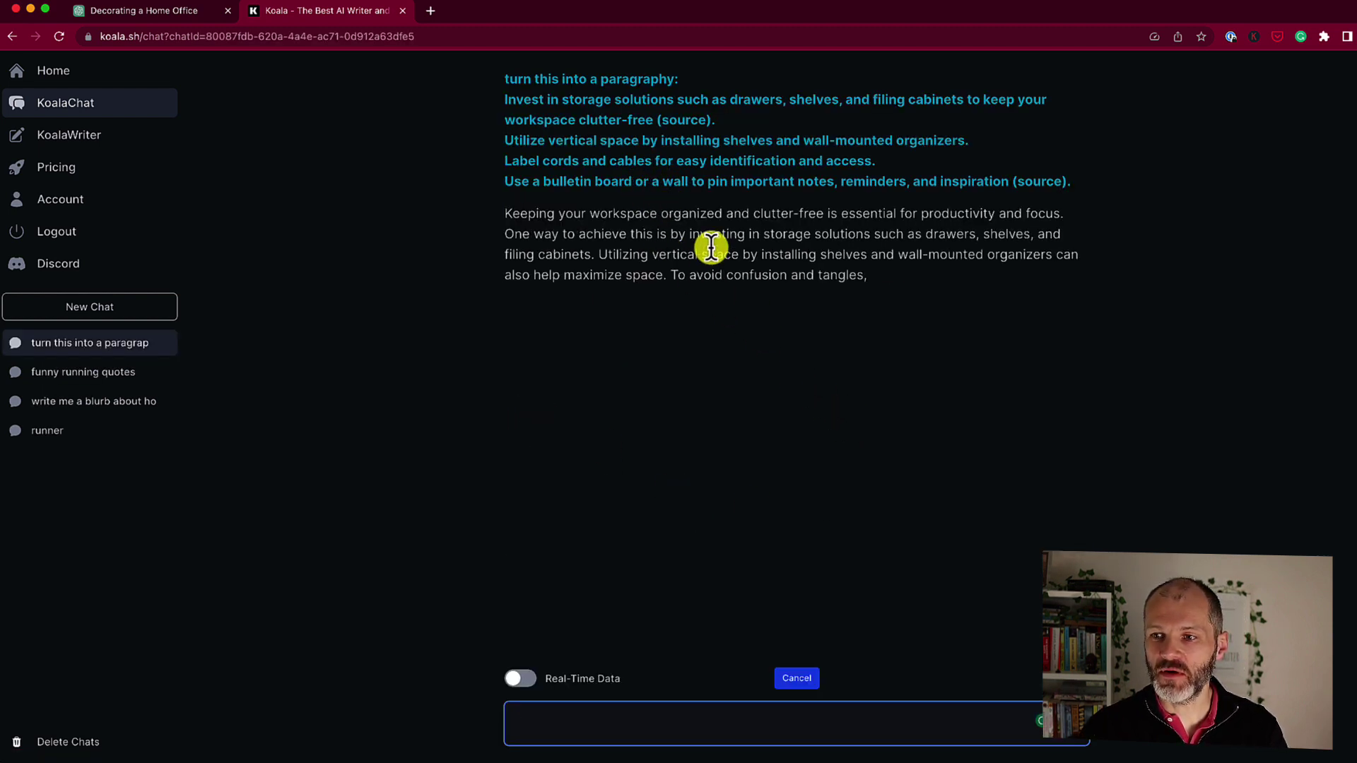
triple_click(590, 252)
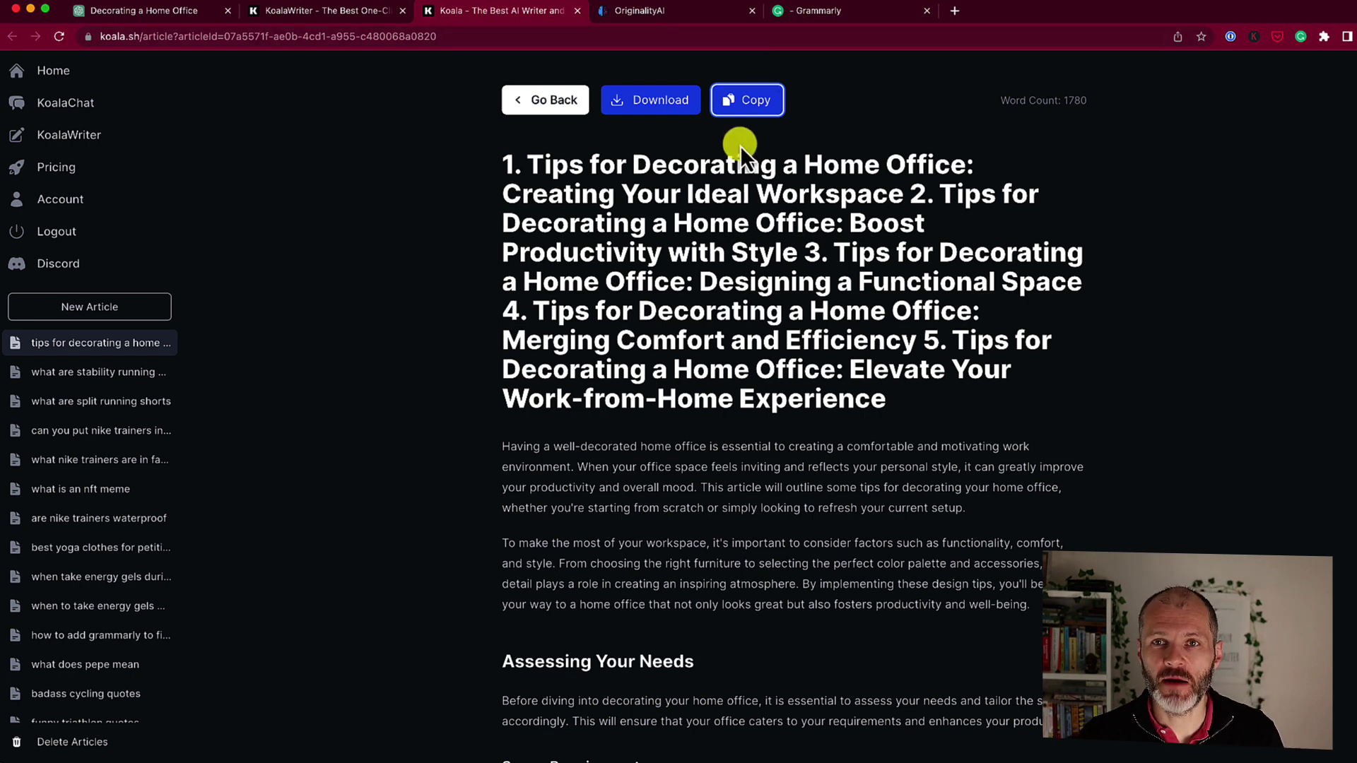
- Switch to the article's Grammarly document, scoring 88 with 63 suggestions
click(853, 16)
click(515, 176)
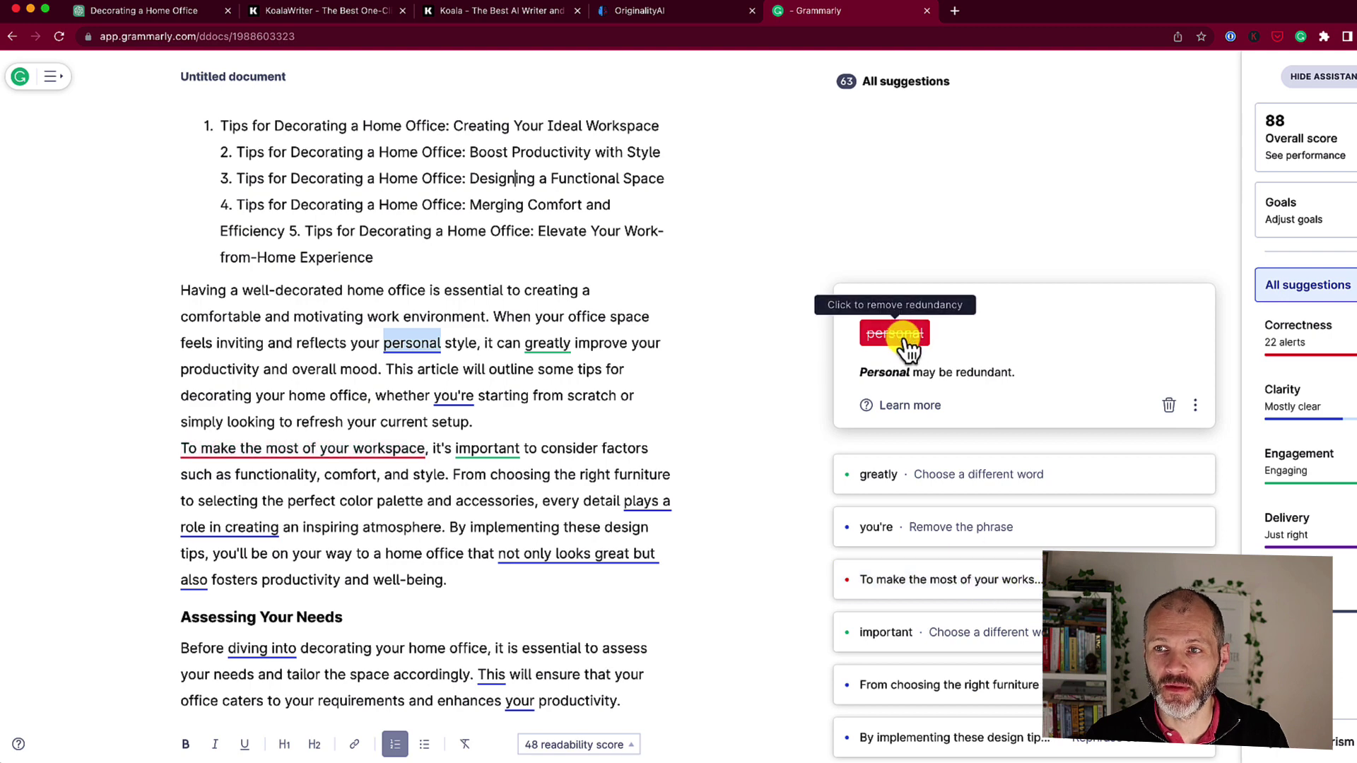
- Go to Originality.ai's Start New Scan page and focus the empty content box
click(705, 23)
click(572, 383)
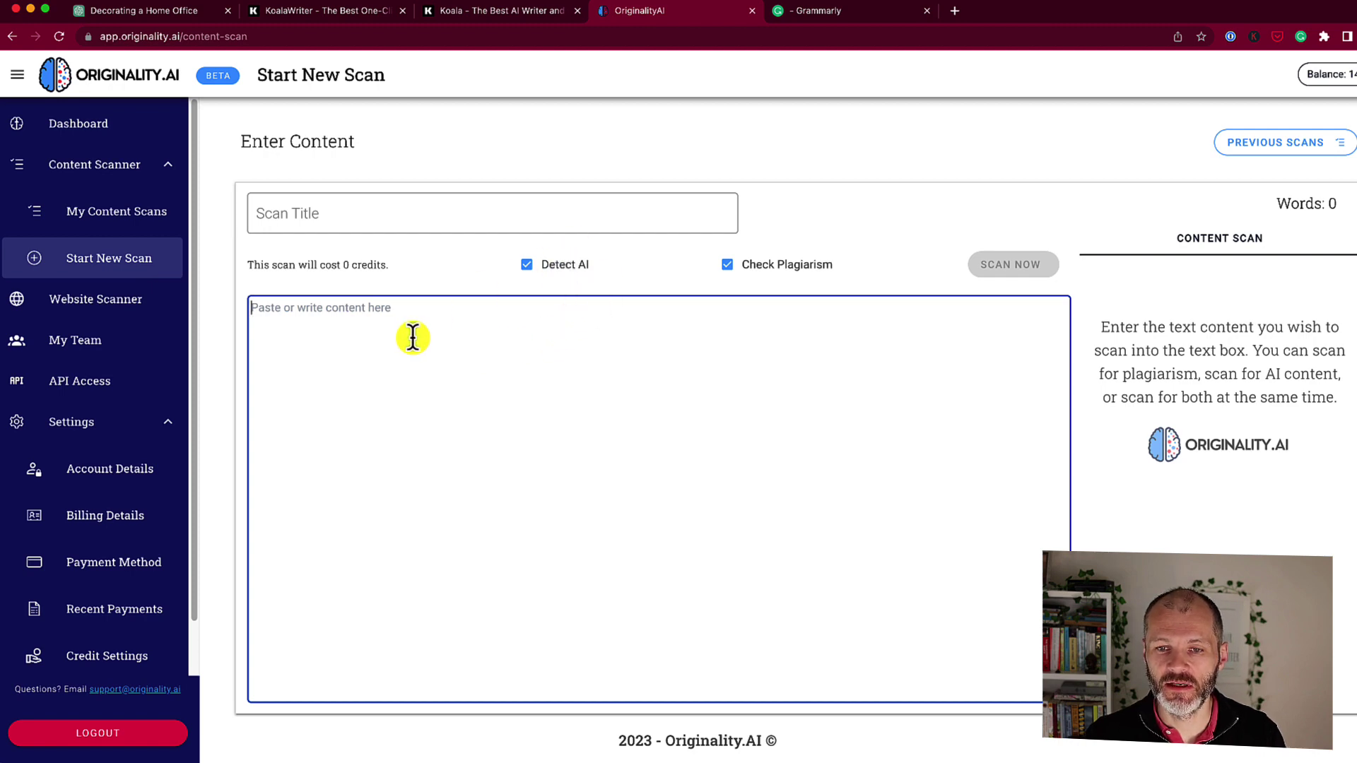
- Scan the pasted home-office article in Originality.ai, mark its 98% Original score, and return to KoalaWriter
key(super+v)
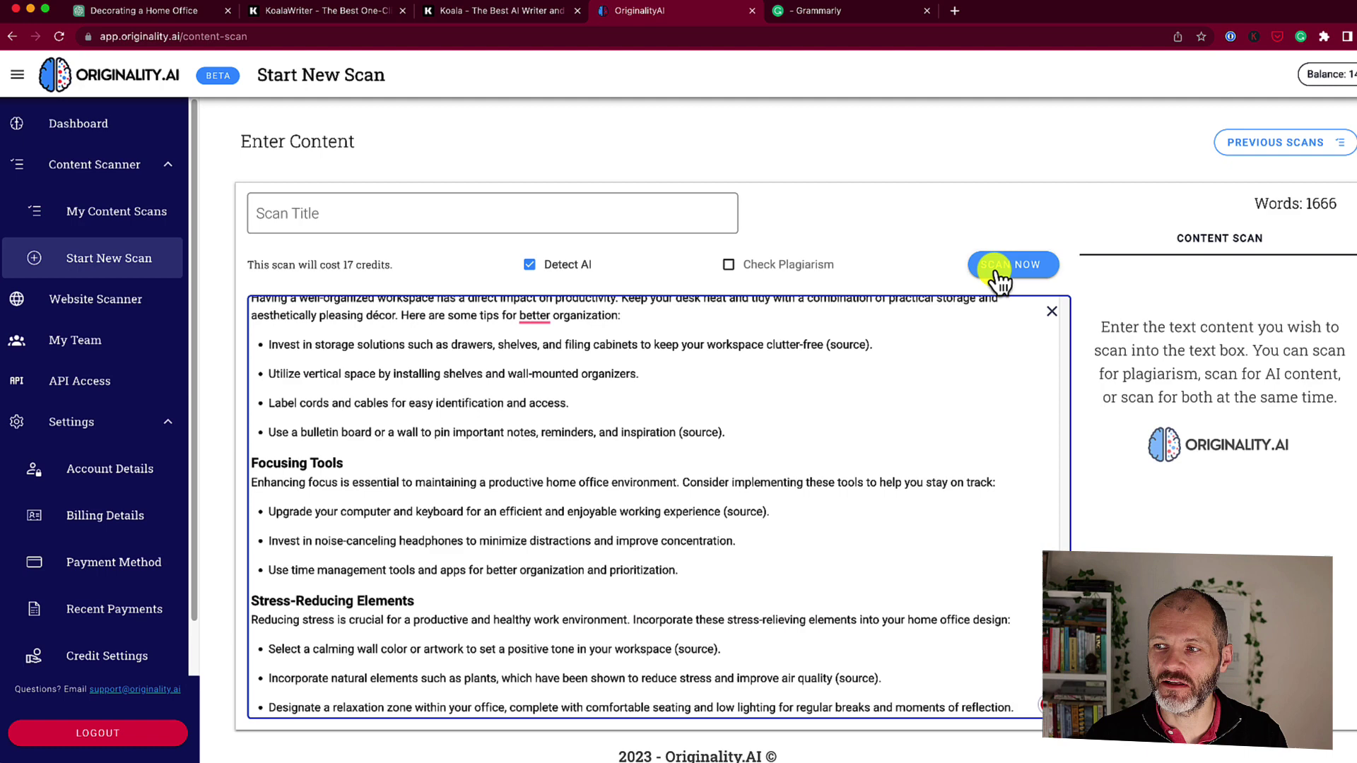
click(998, 272)
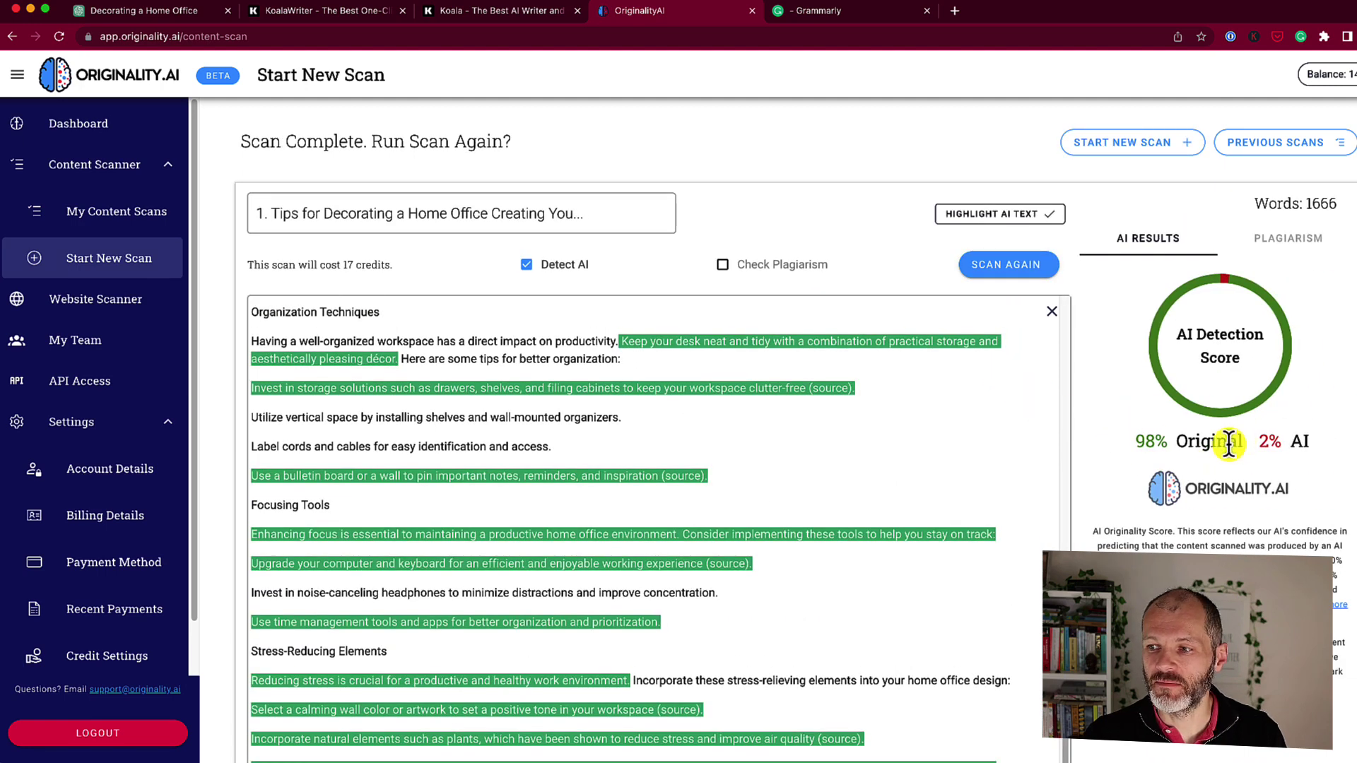
drag(1139, 444, 1218, 444)
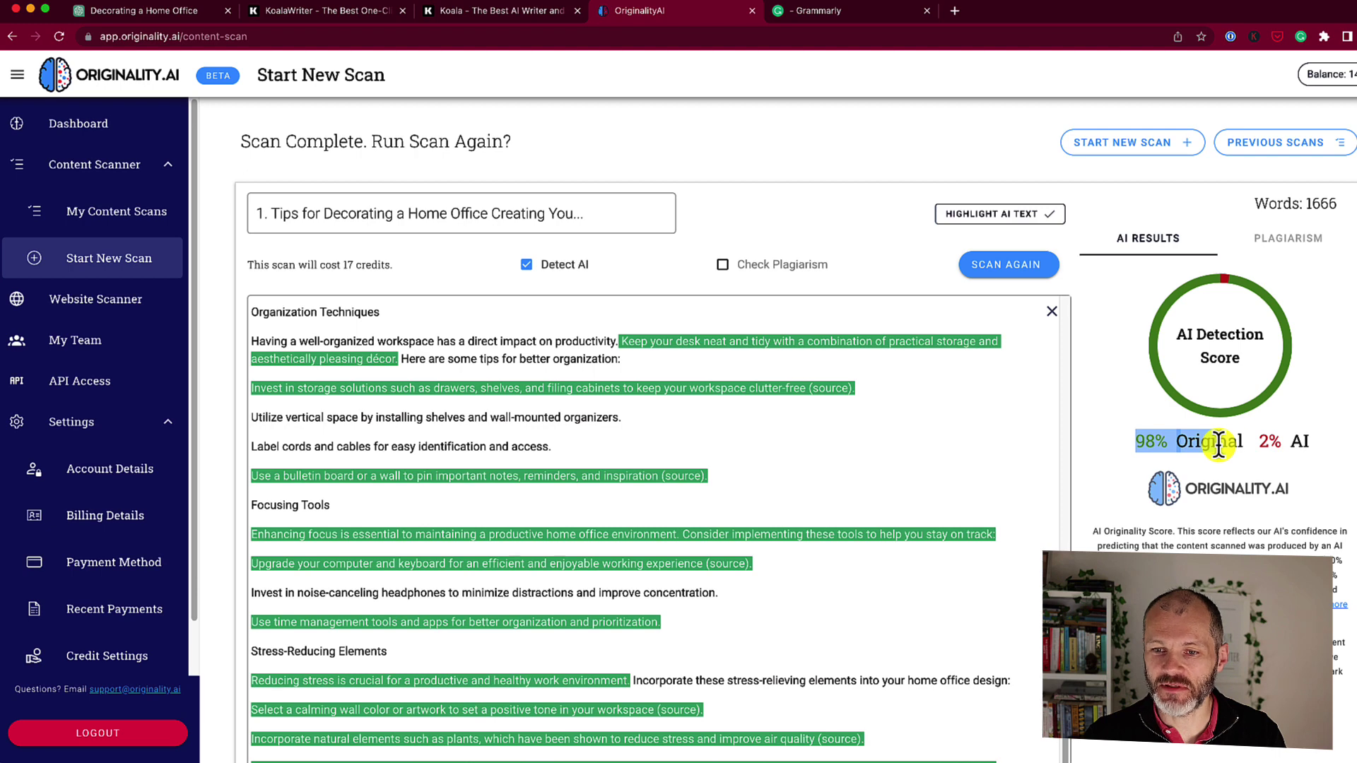
click(339, 13)
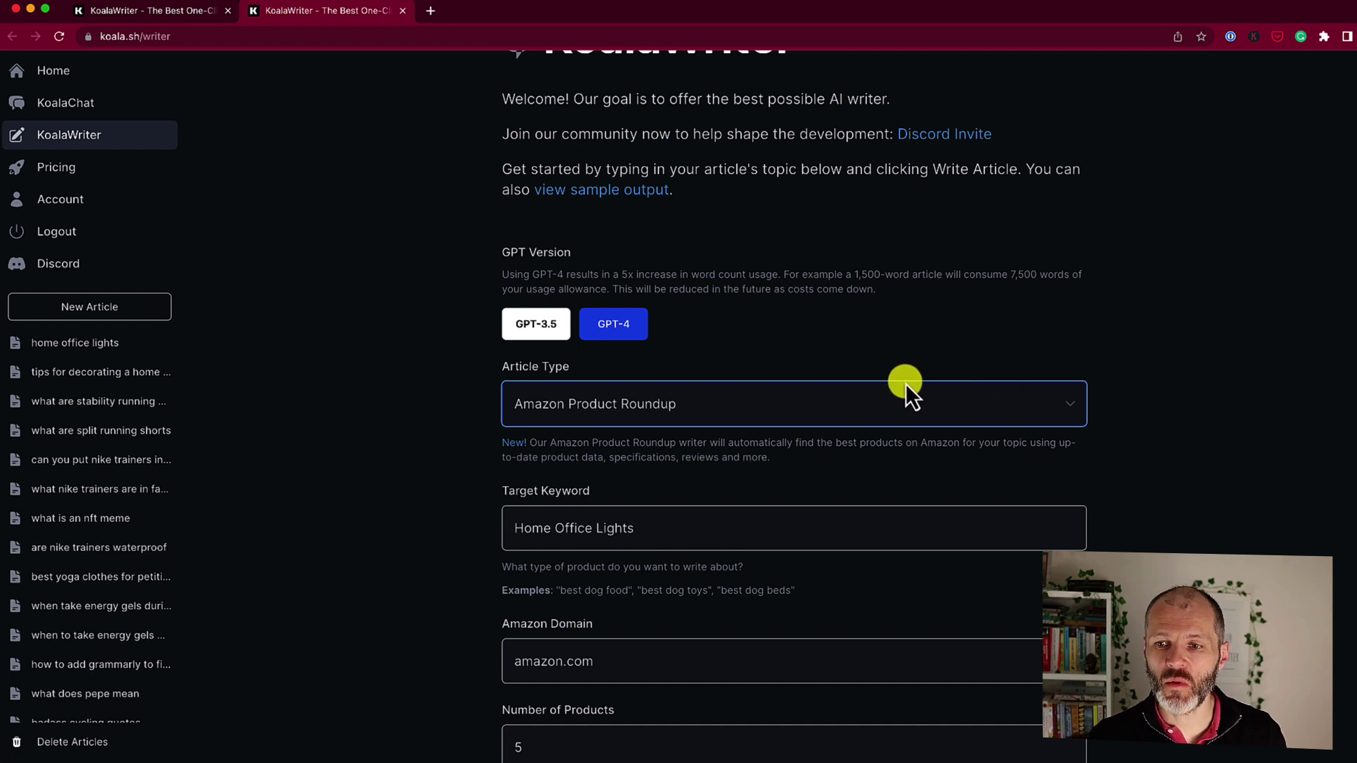
- Keep Amazon Product Roundup as the article type
click(655, 393)
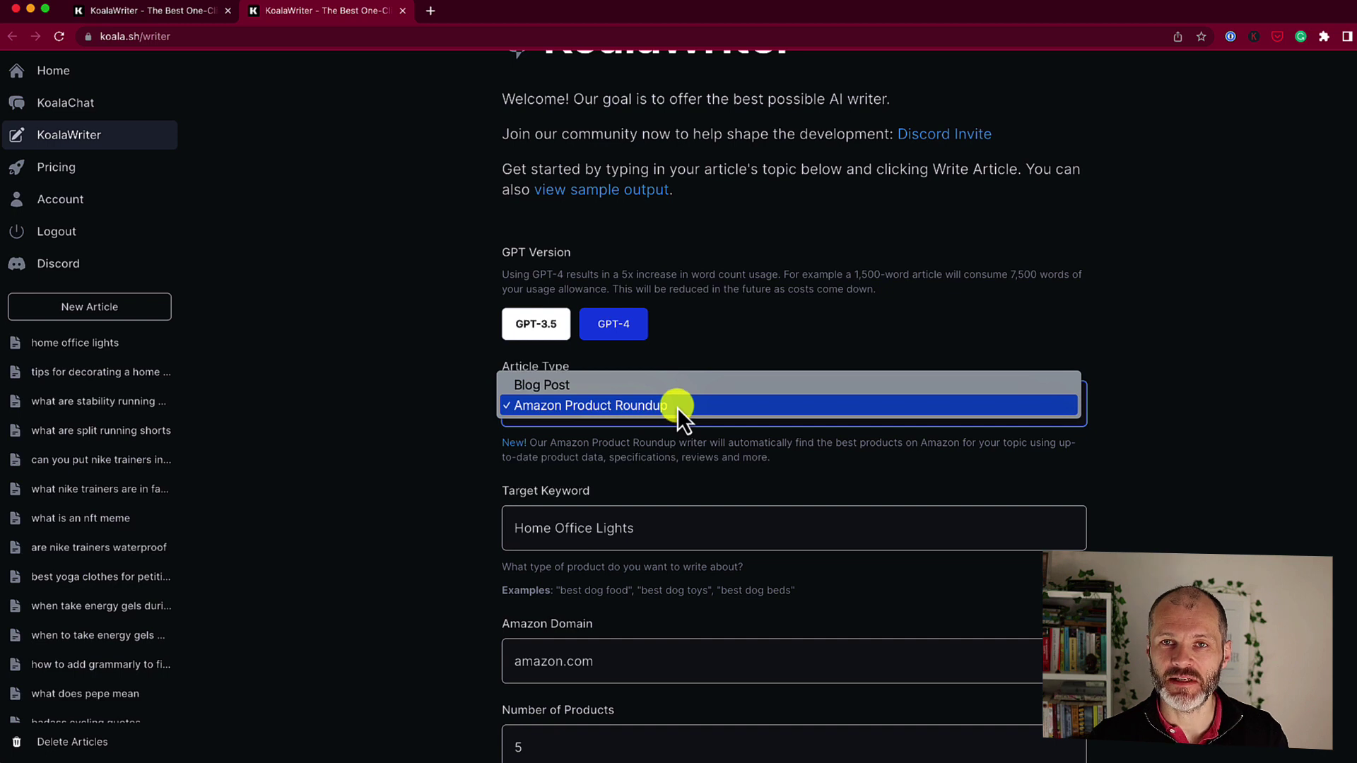
click(677, 407)
click(685, 409)
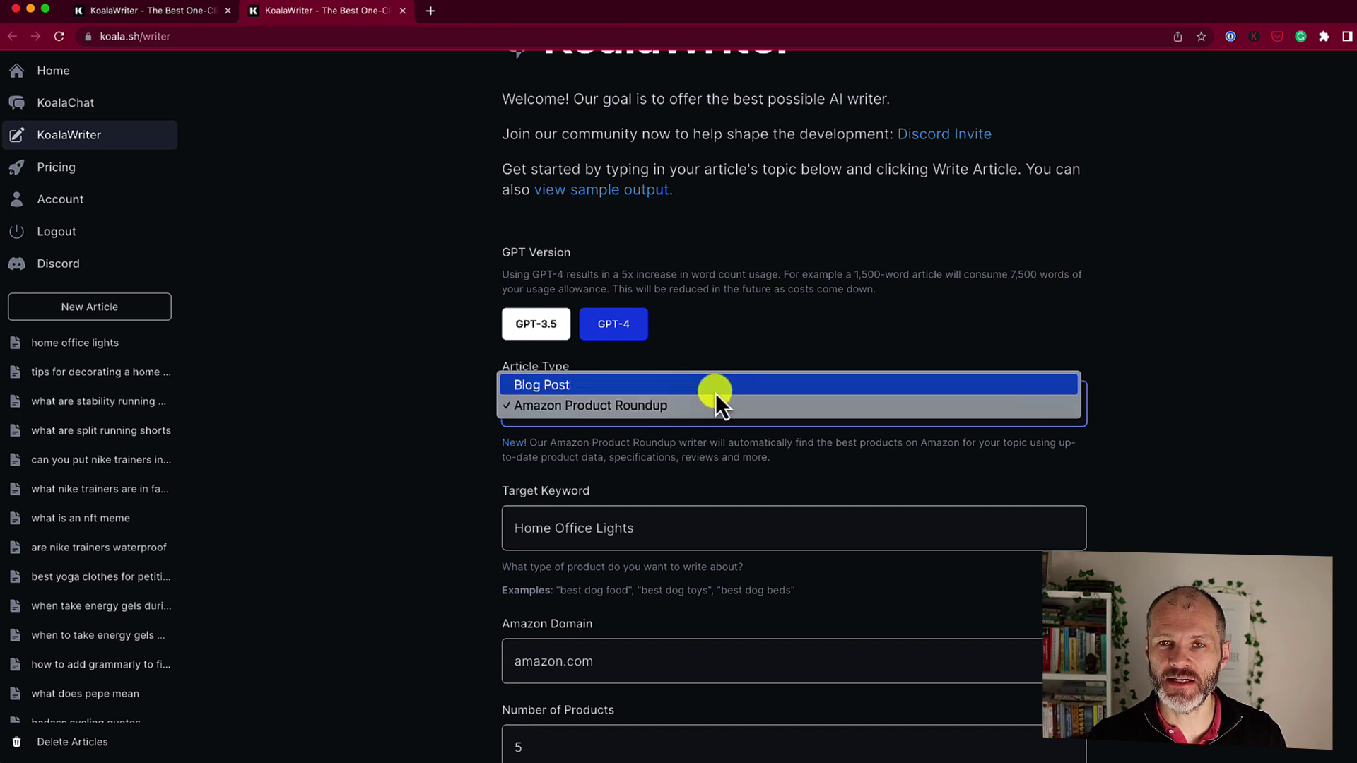
click(880, 327)
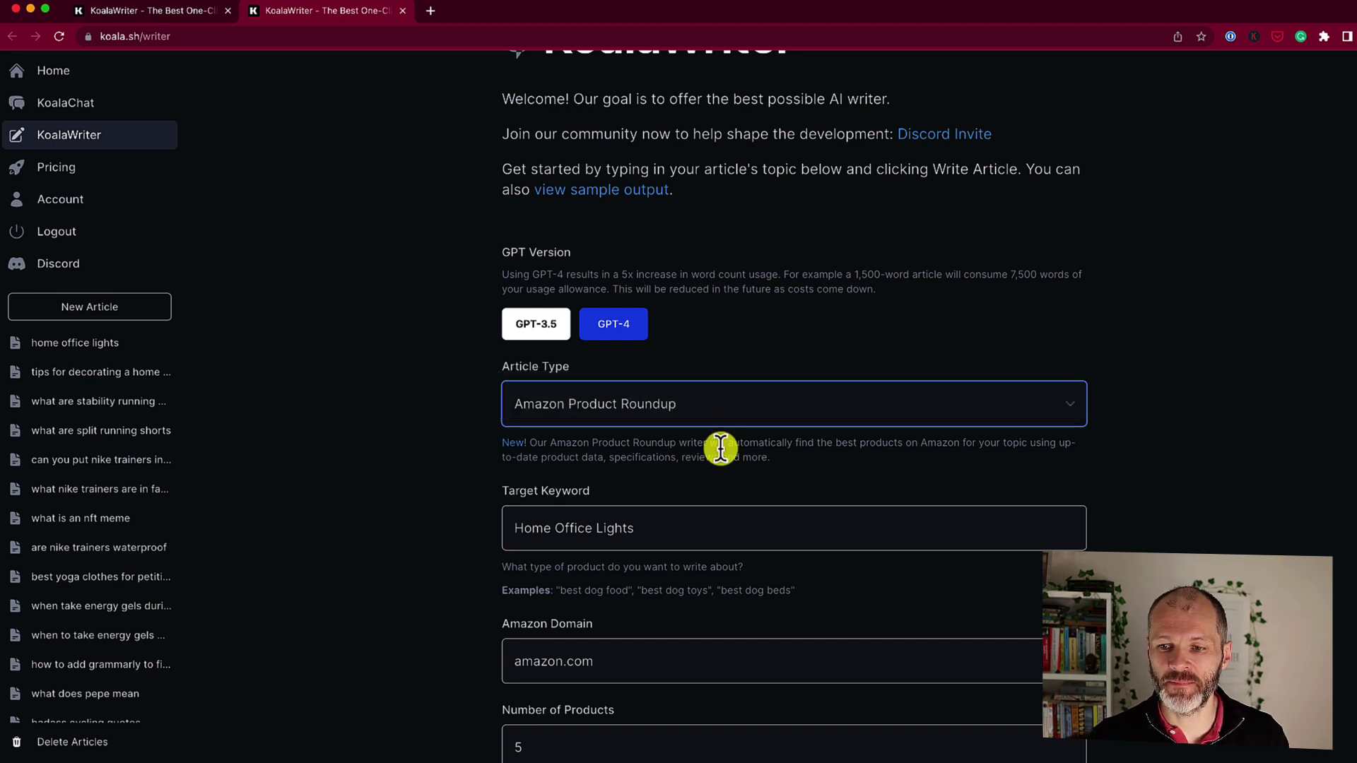
- Check the Home Office Lights keyword, the amazon.com domain and the 5-product count, then scroll through the remaining settings
triple_click(678, 518)
scroll(689, 541, down, 1)
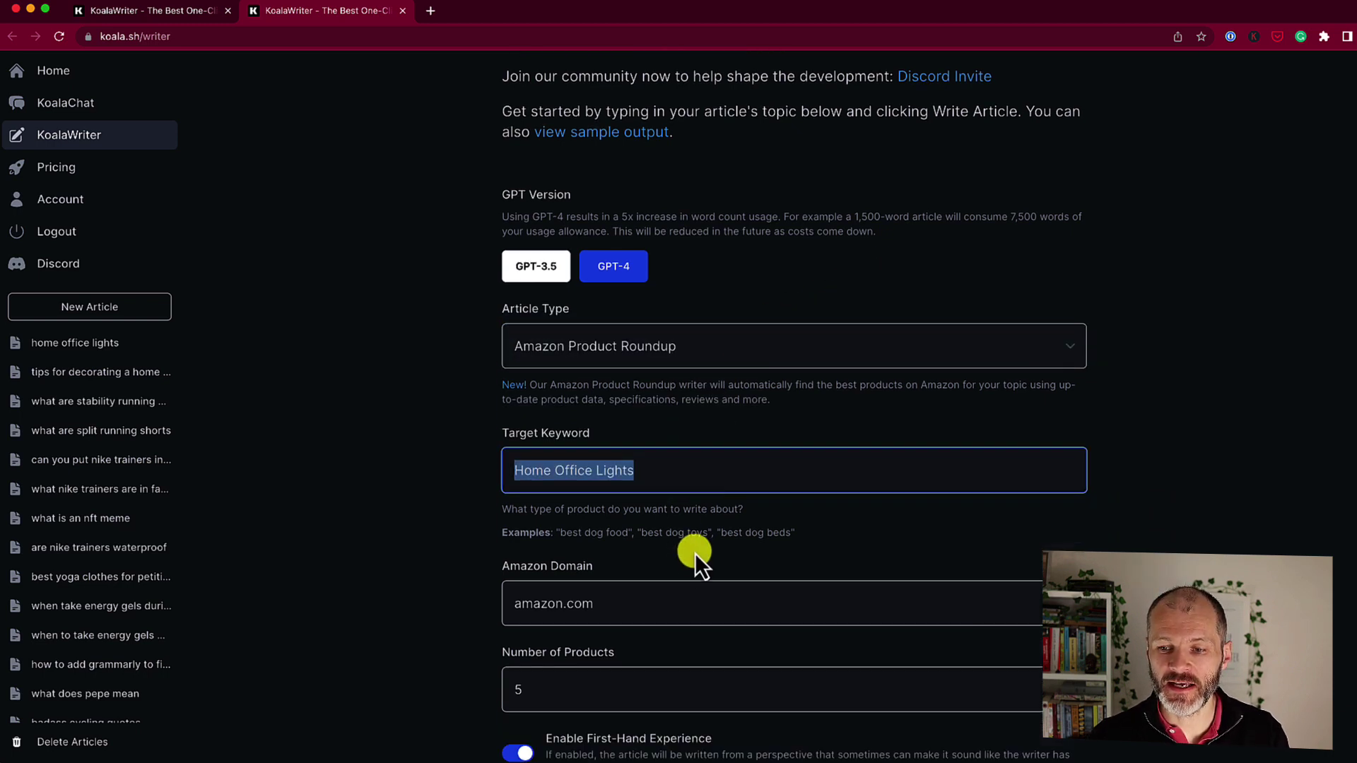
click(705, 591)
click(1130, 542)
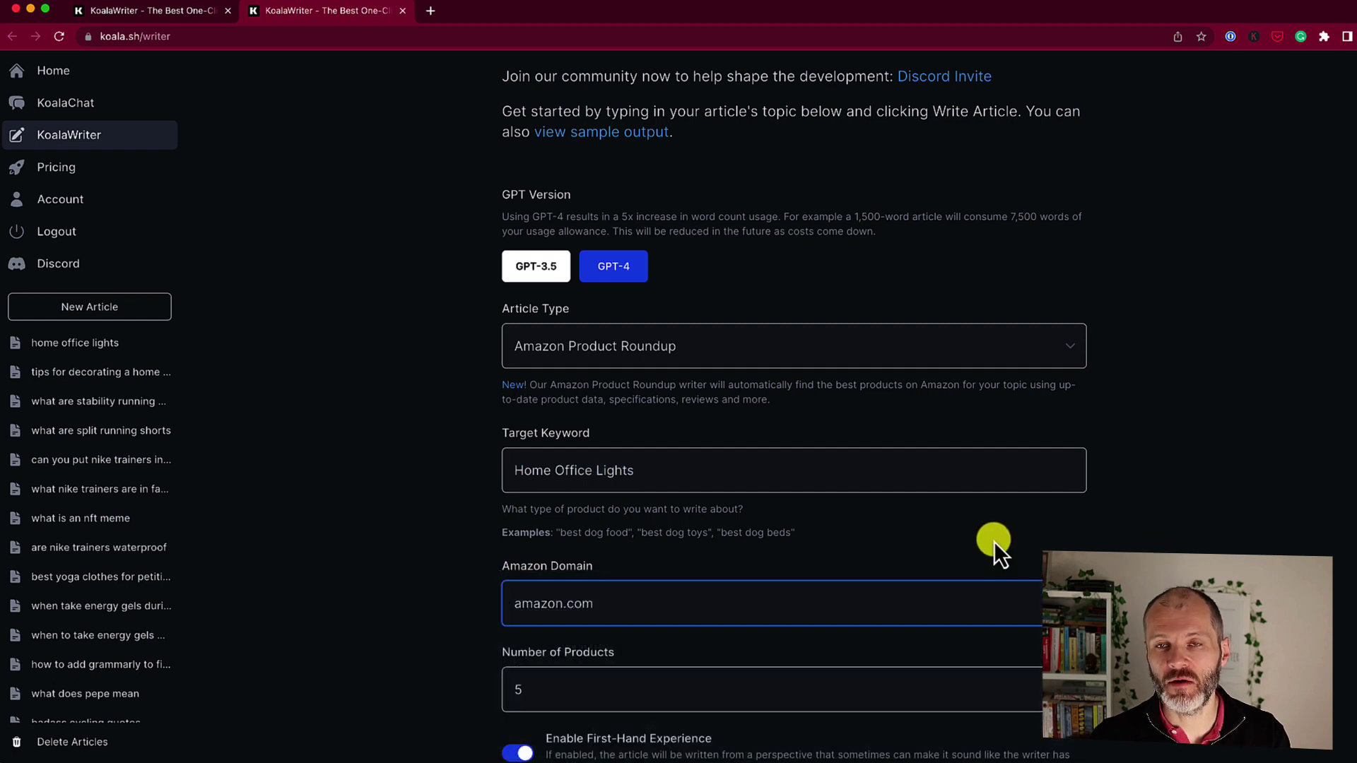
scroll(811, 557, down, 1)
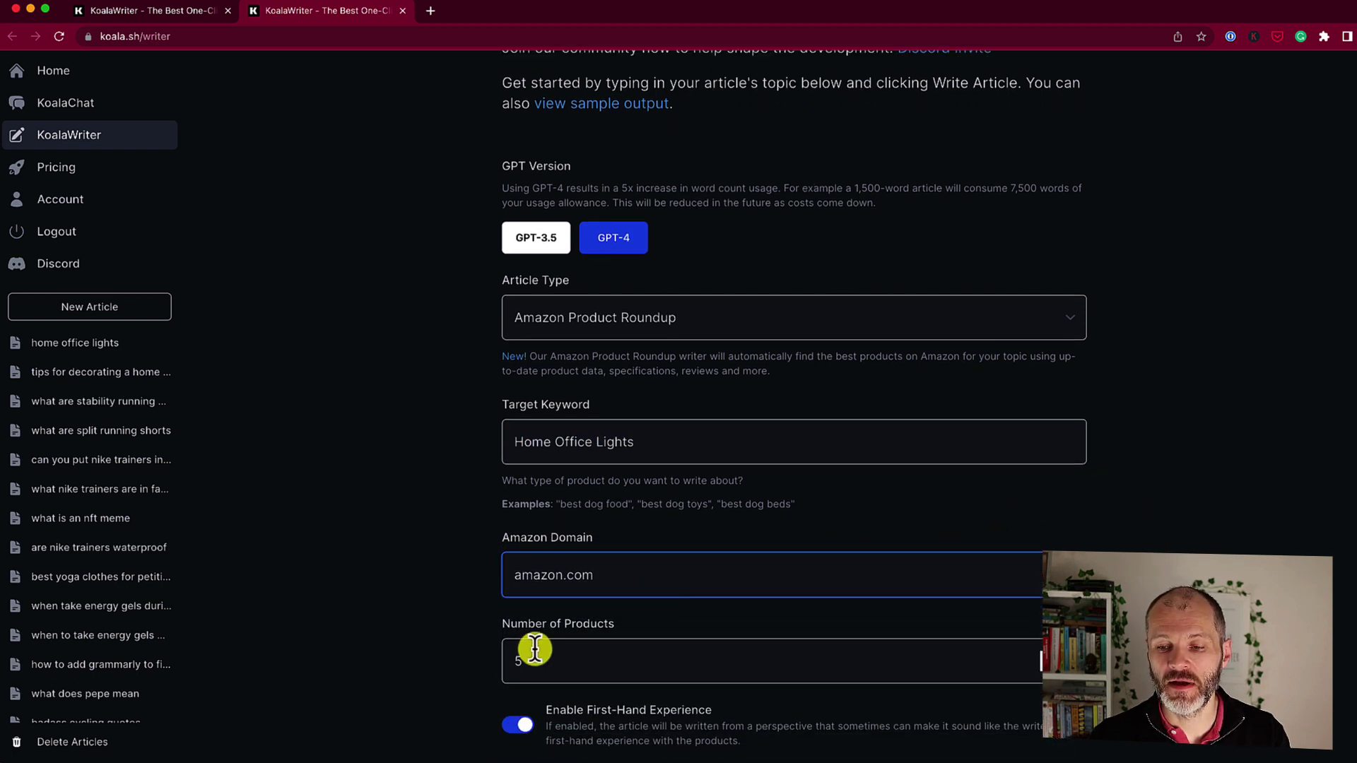
double_click(508, 651)
scroll(480, 640, down, 2)
scroll(489, 633, down, 3)
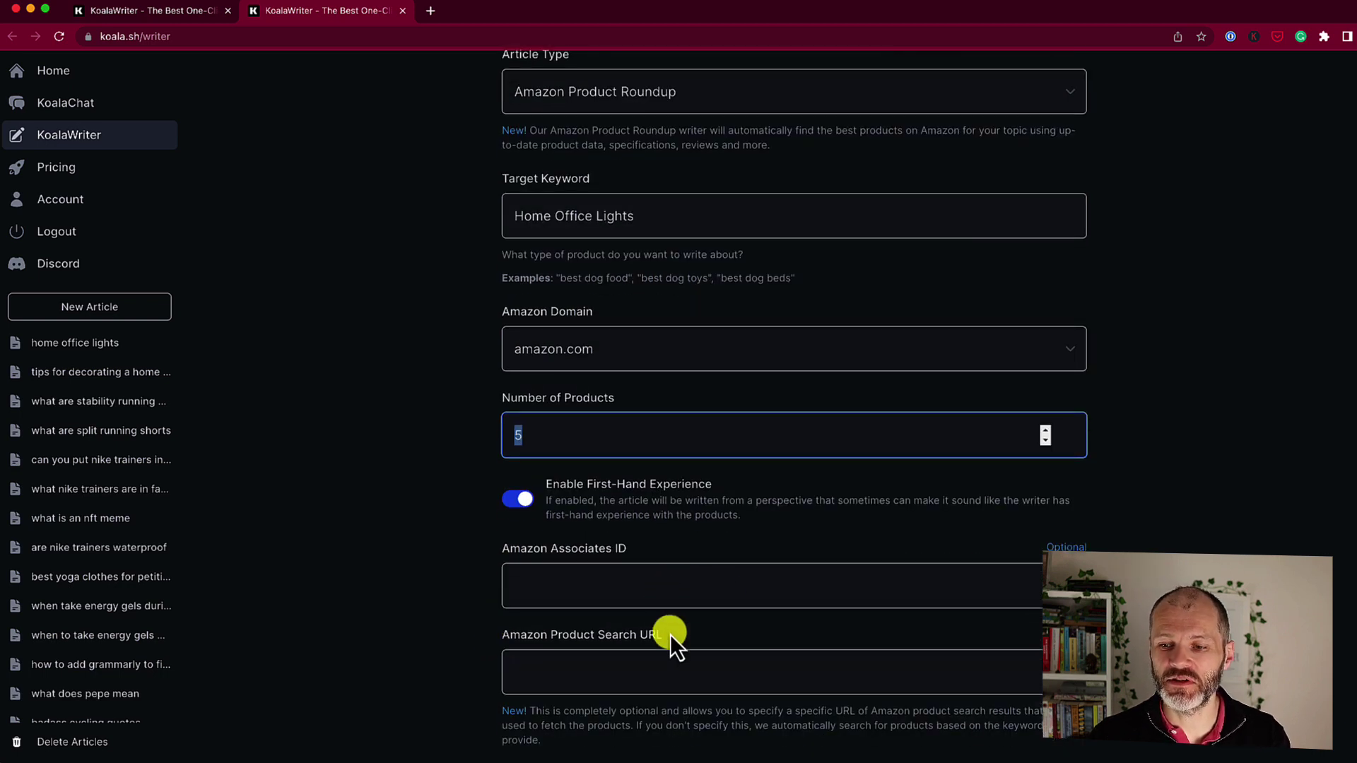
scroll(674, 665, down, 2)
scroll(661, 664, down, 5)
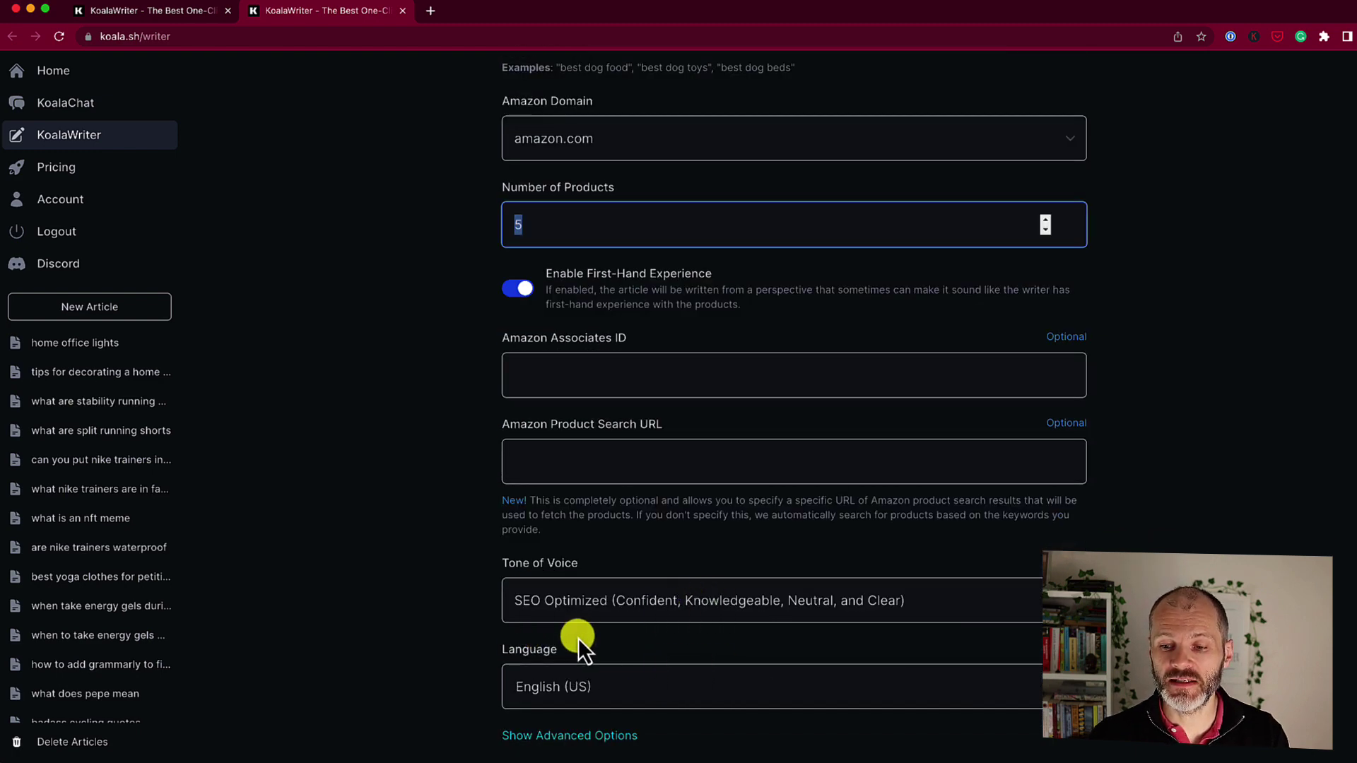
scroll(578, 637, down, 2)
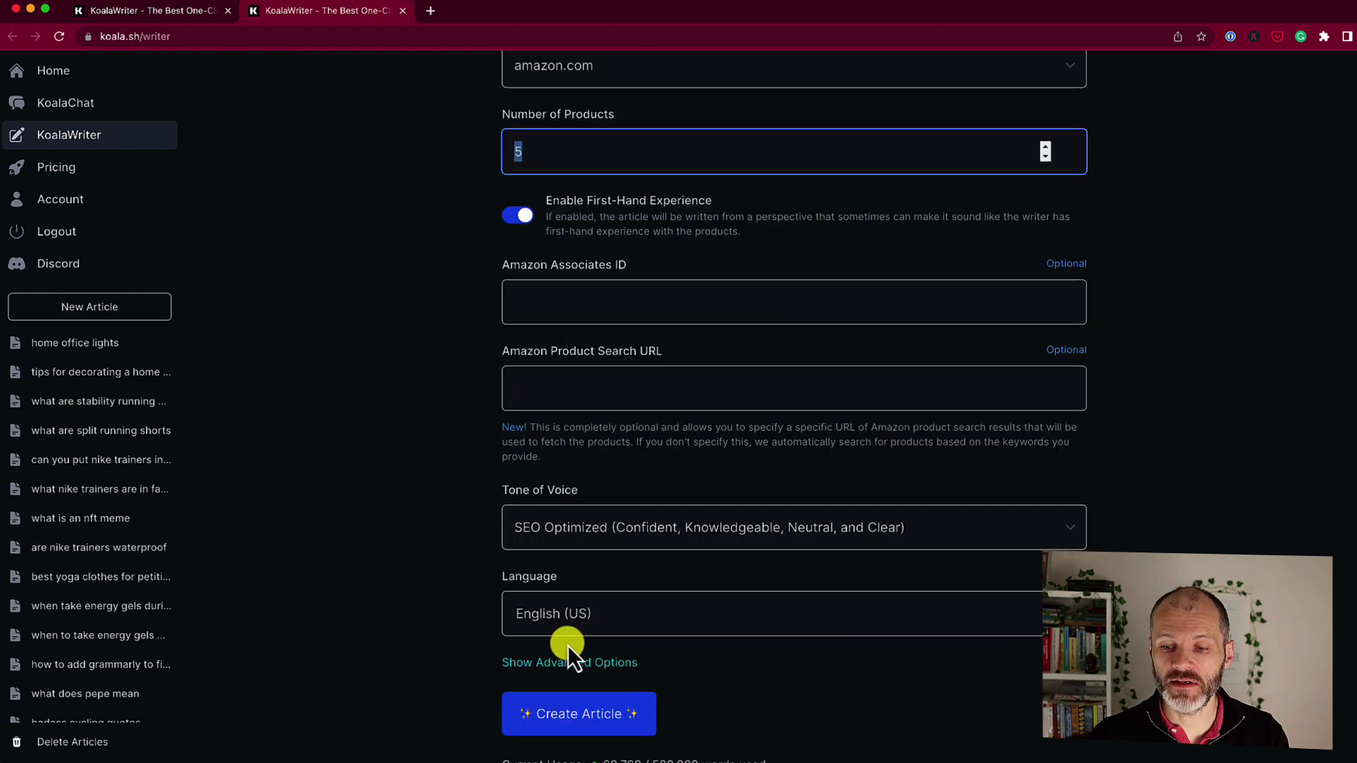
- Show the Home Office Lights article and highlight its four intro paragraphs and title
click(146, 19)
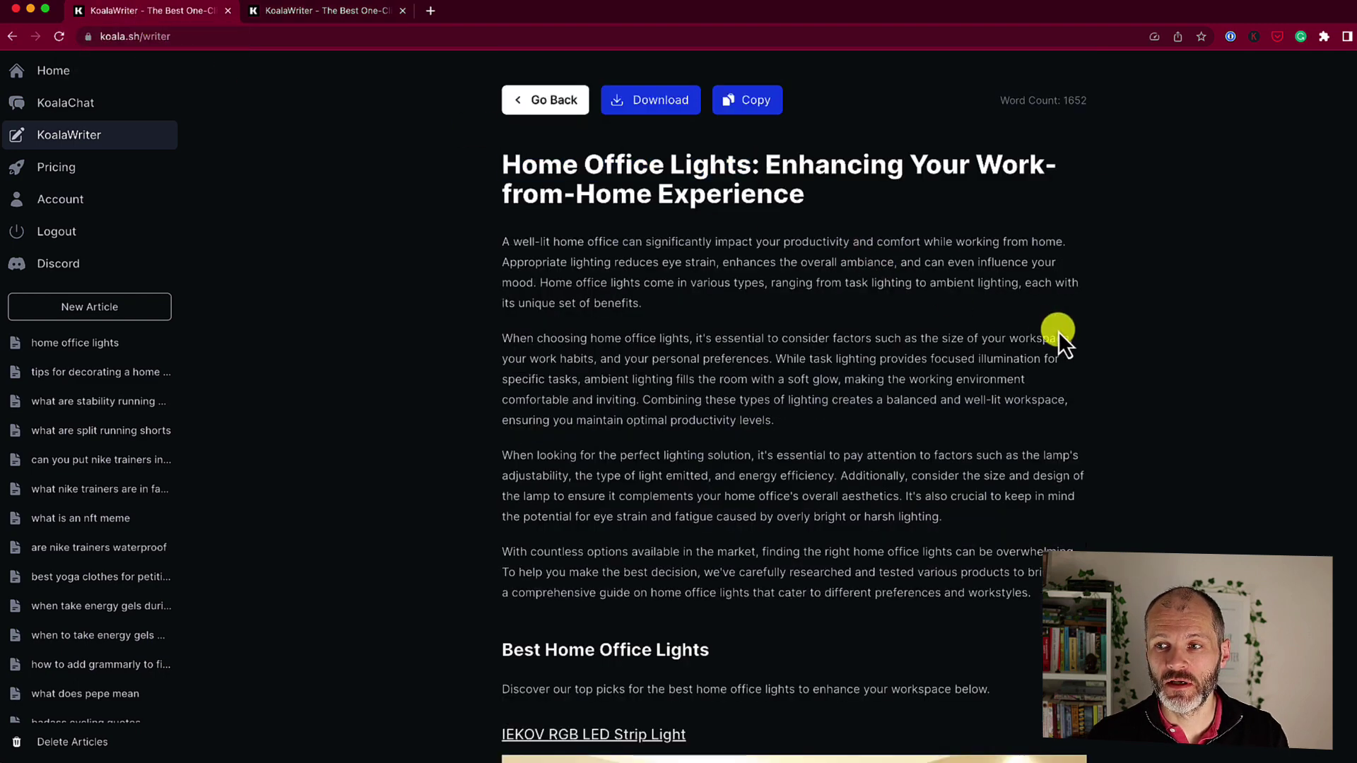
scroll(1039, 343, down, 3)
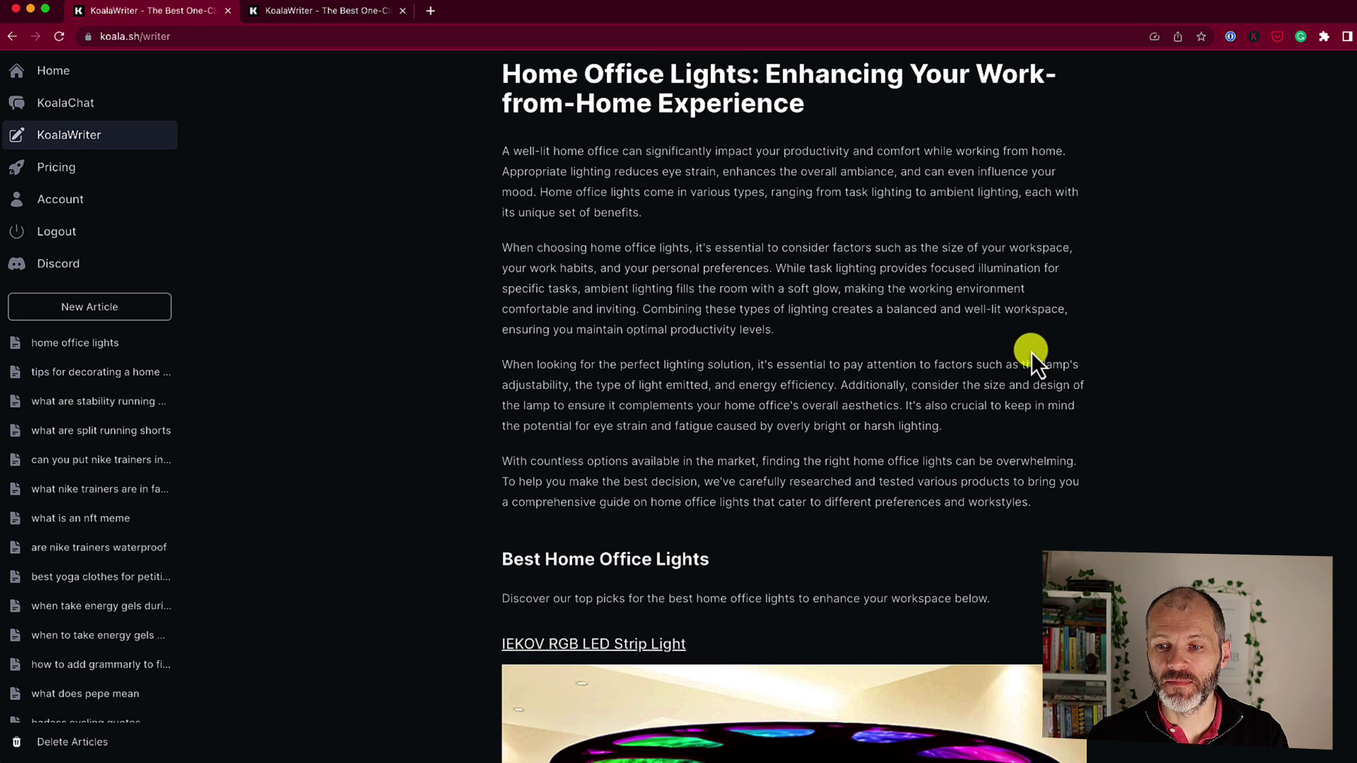
drag(510, 150, 1071, 522)
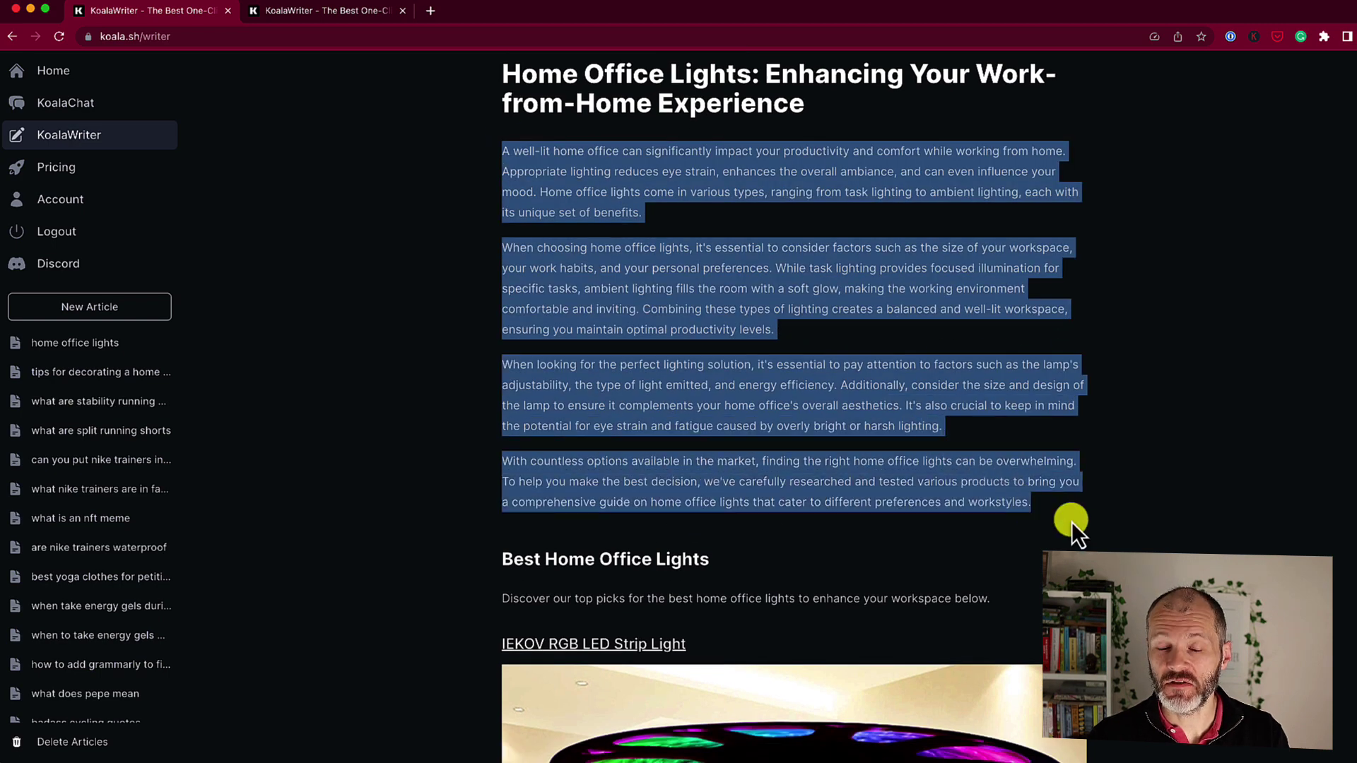
scroll(1053, 516, up, 3)
drag(878, 233, 872, 200)
drag(752, 167, 502, 168)
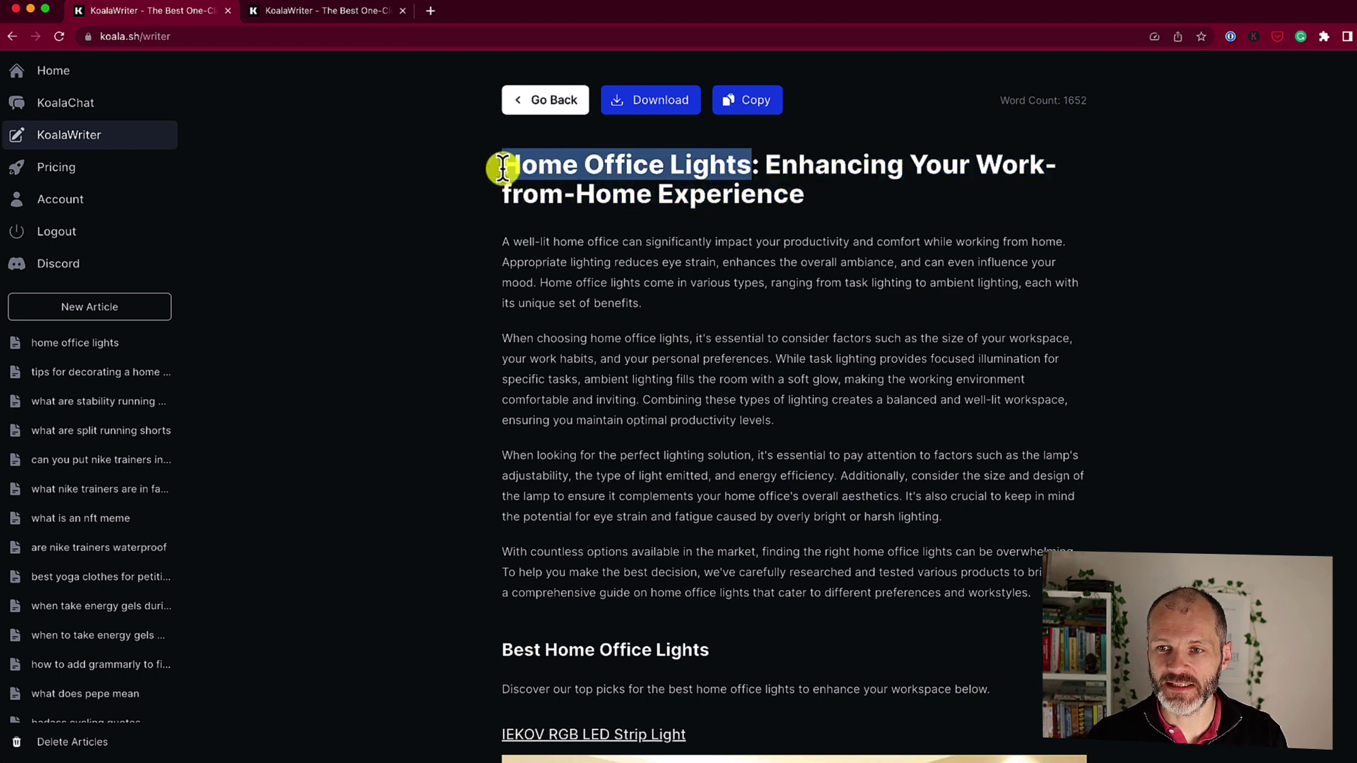
- Highlight the LED strip installation paragraph and the IEKOV LED strip description
scroll(660, 549, down, 10)
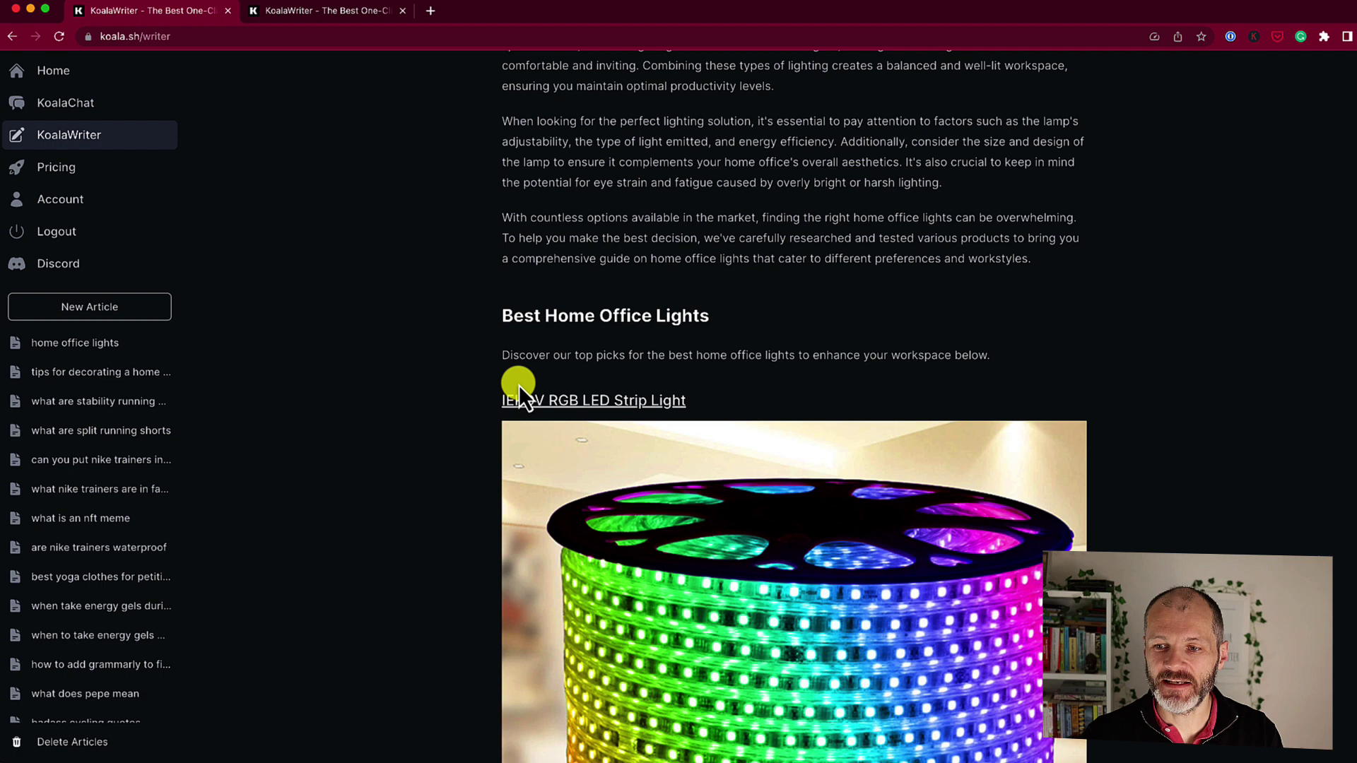
scroll(580, 429, down, 4)
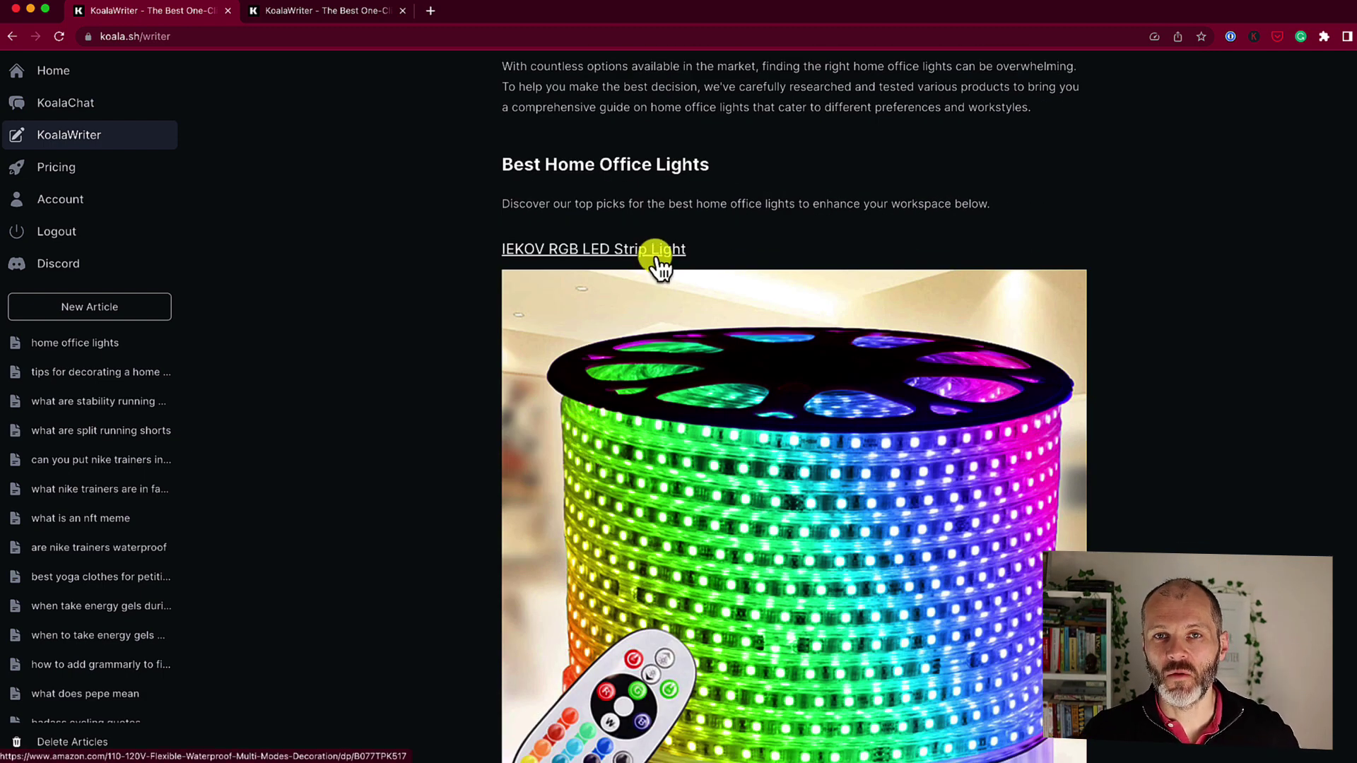
scroll(713, 443, down, 16)
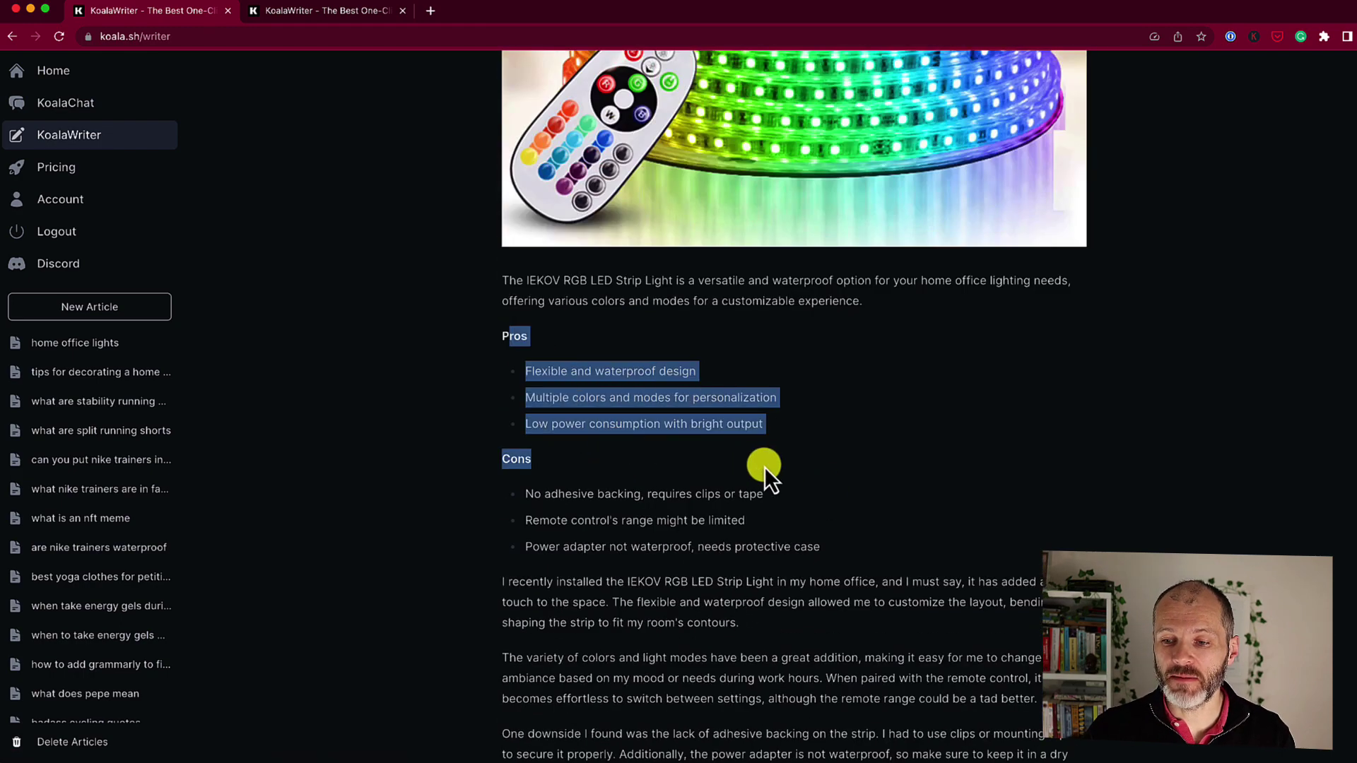
drag(764, 466, 869, 527)
scroll(869, 532, down, 3)
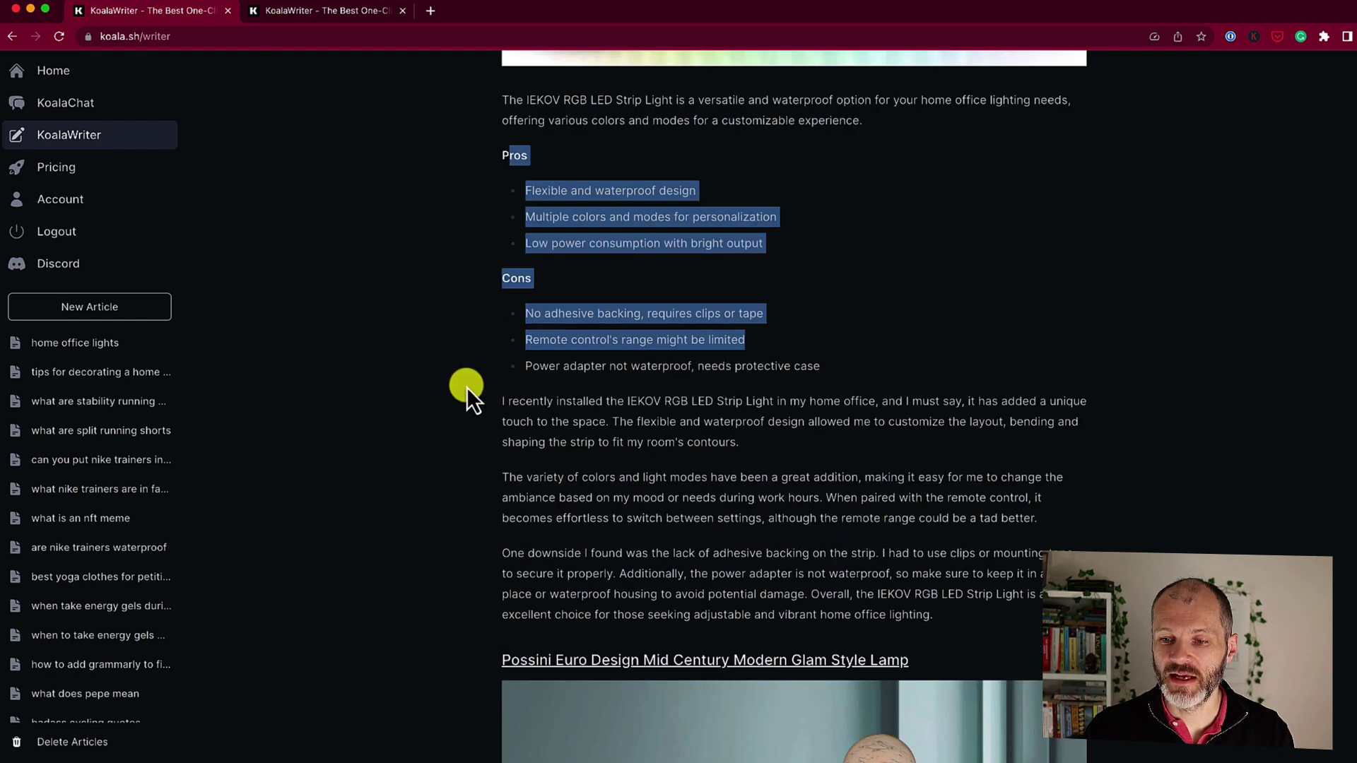
drag(467, 388, 961, 442)
scroll(977, 456, up, 1)
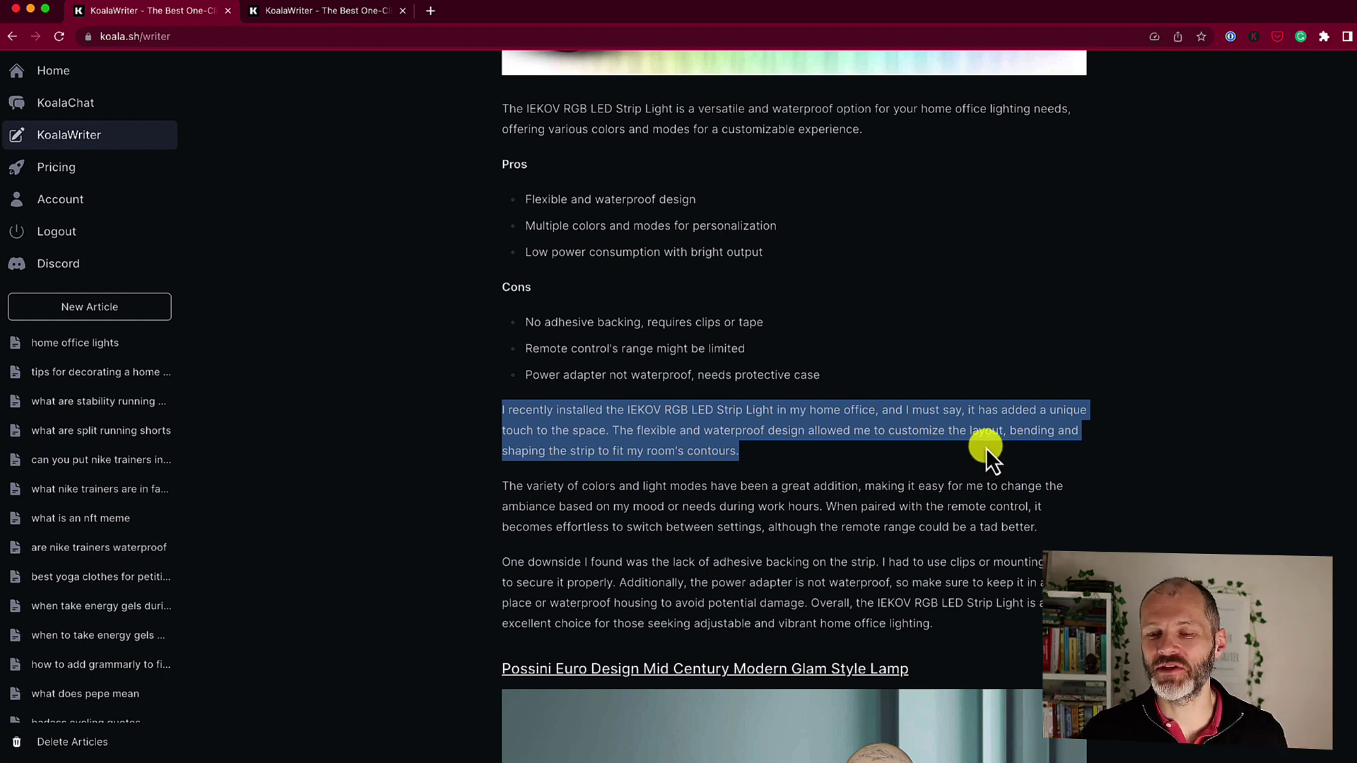
scroll(988, 445, up, 4)
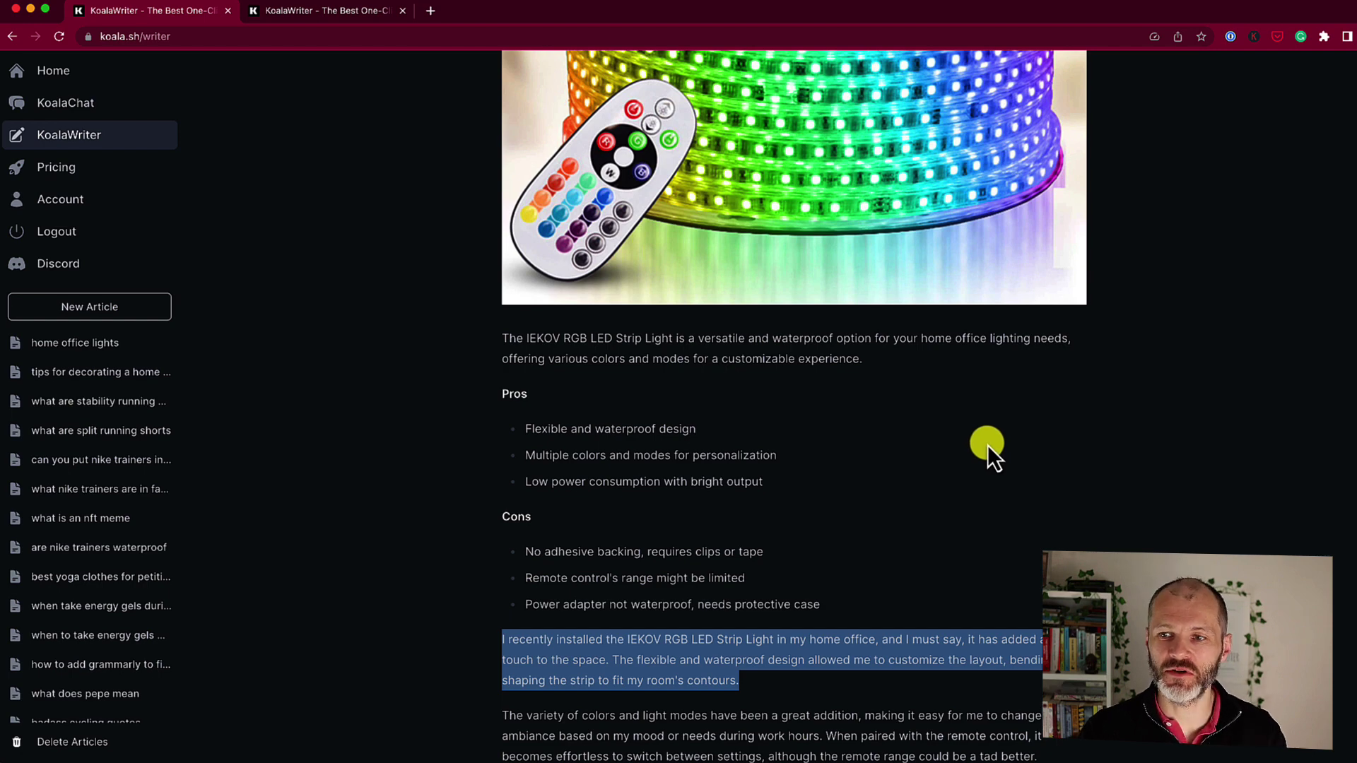
scroll(957, 448, up, 1)
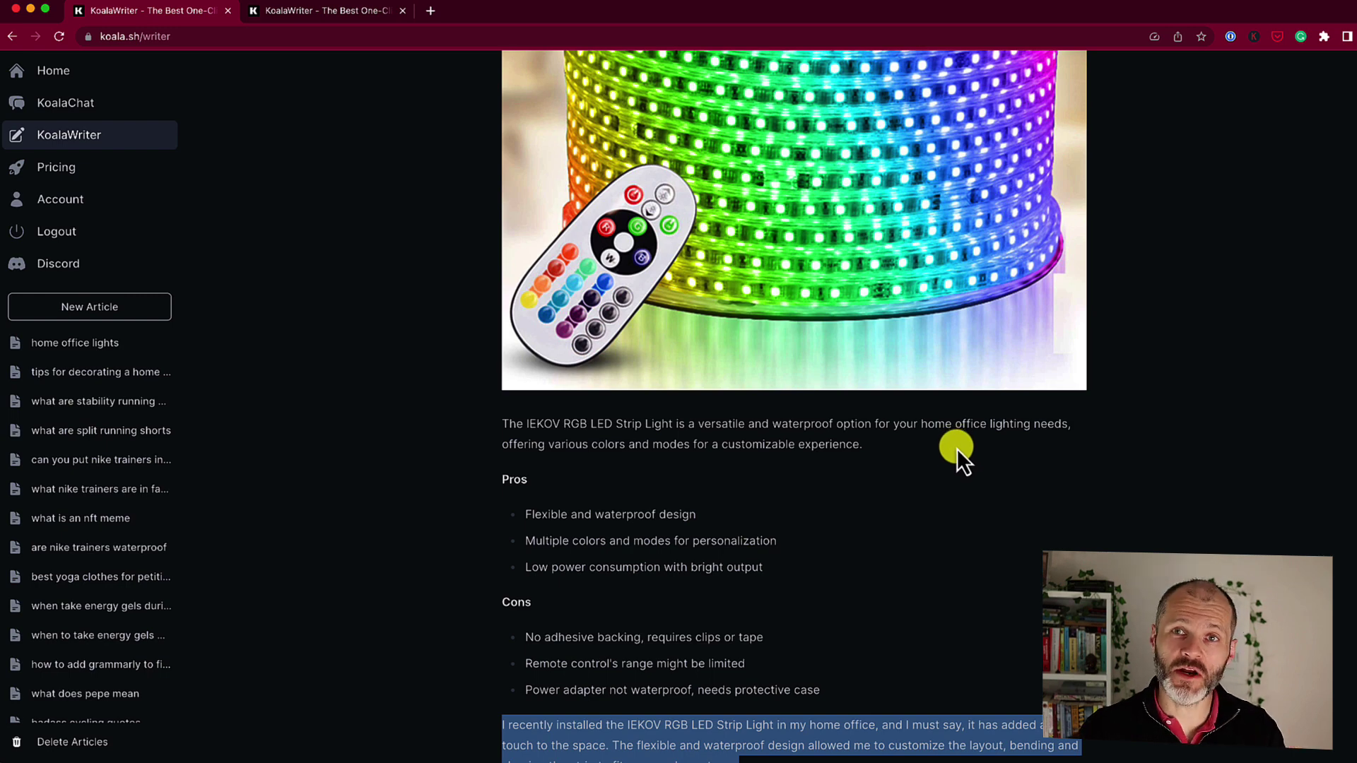
scroll(958, 448, up, 1)
drag(502, 505, 918, 524)
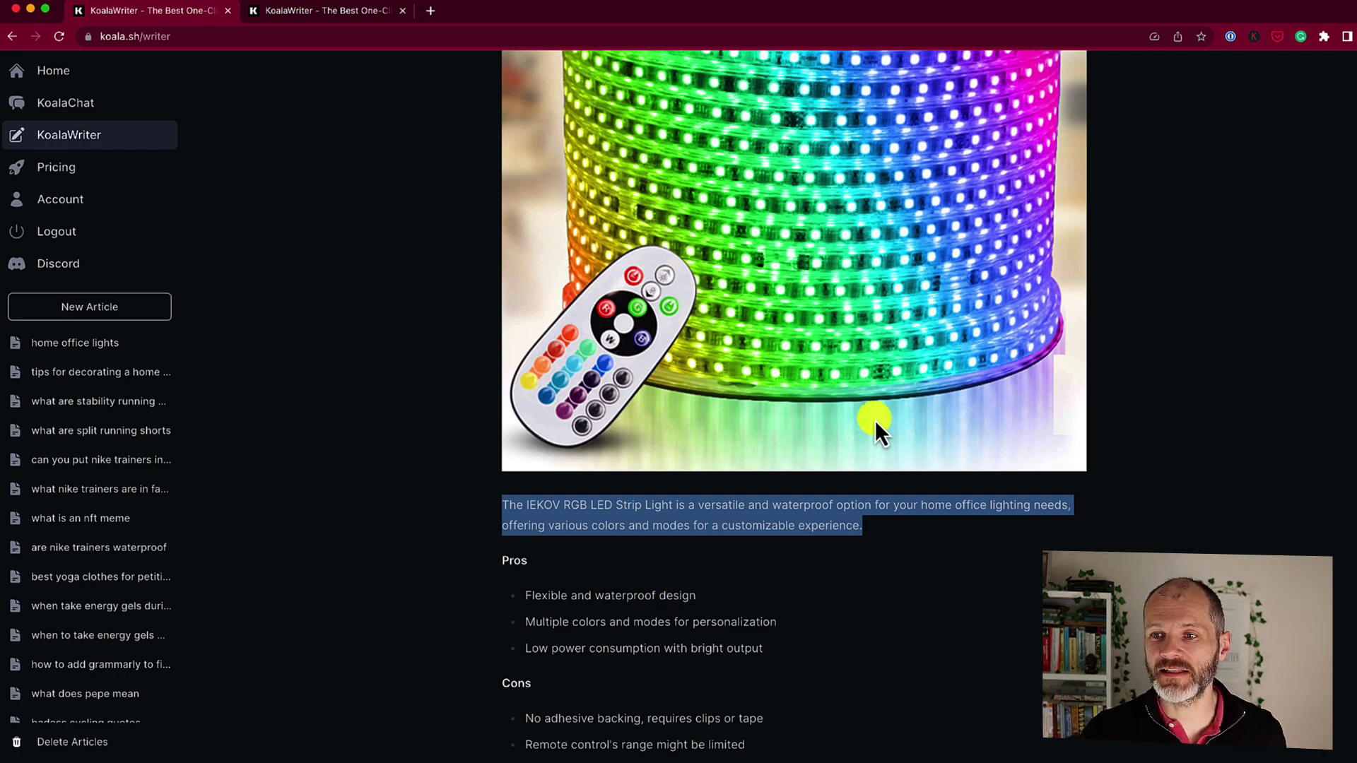
scroll(876, 418, up, 2)
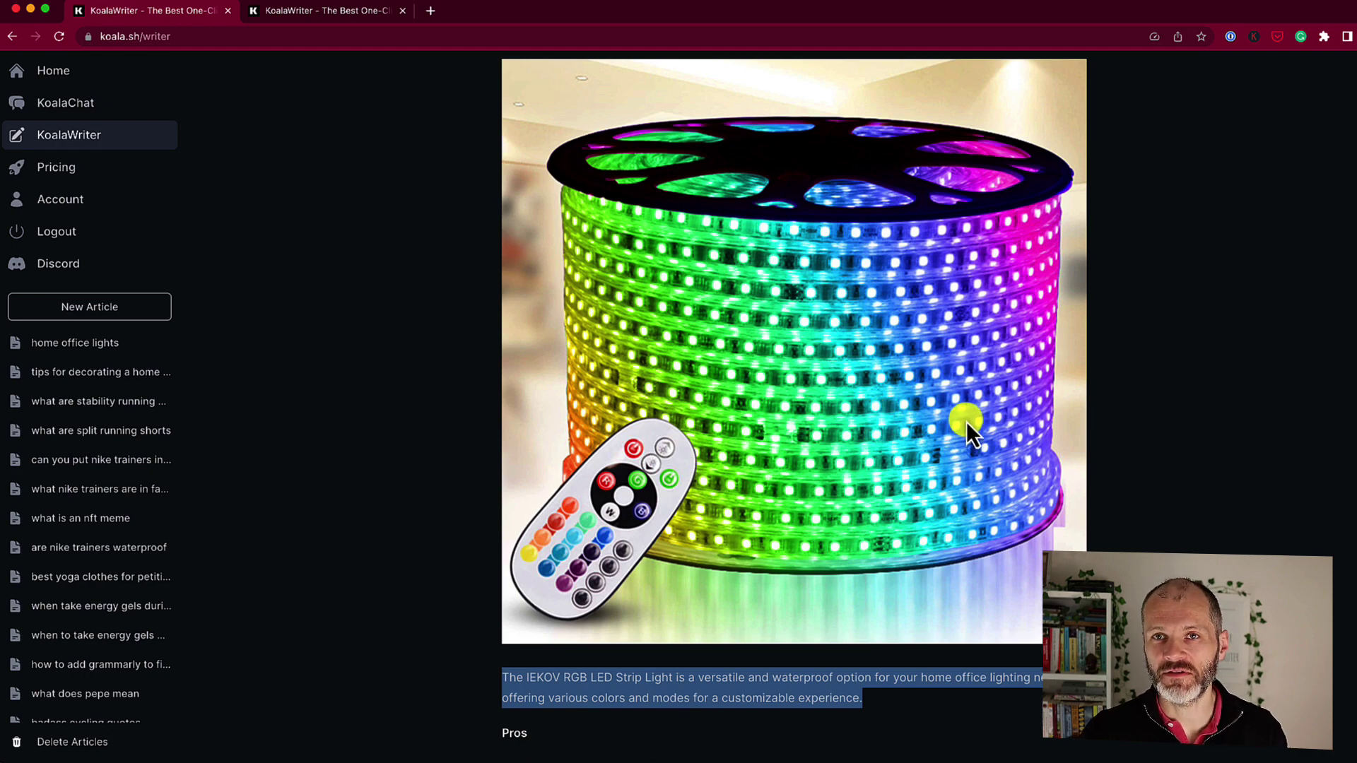
- Scroll down to the Possini lamp review and highlight its paragraphs
scroll(965, 422, down, 2)
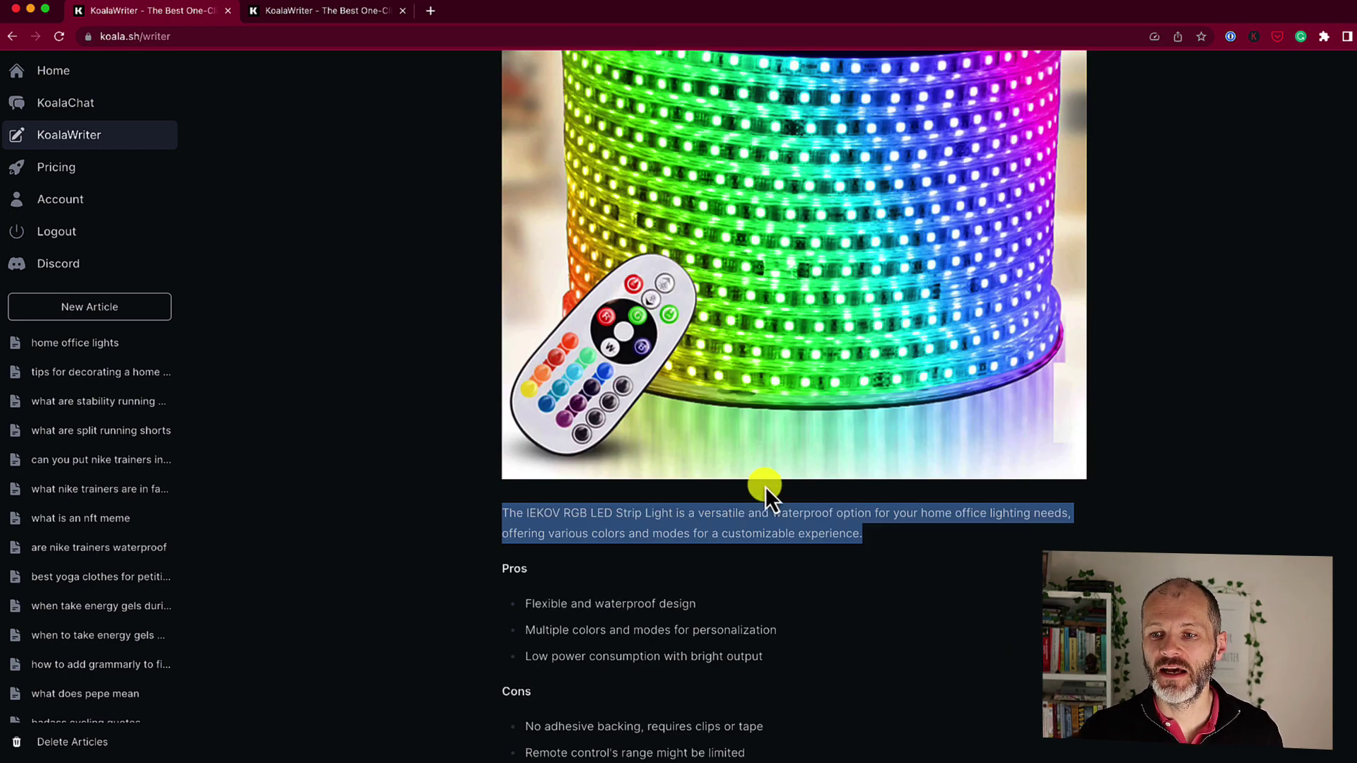
scroll(728, 557, down, 3)
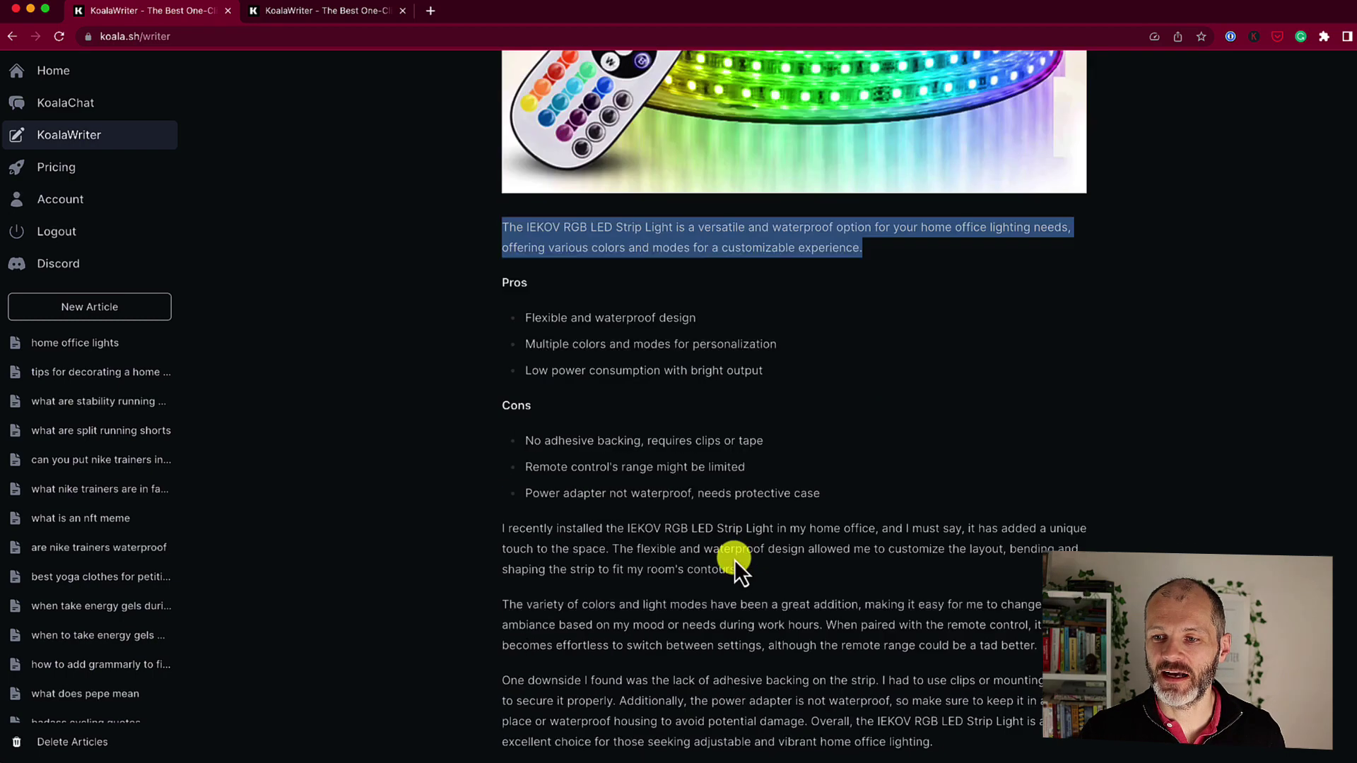
scroll(792, 547, down, 1)
scroll(798, 551, down, 6)
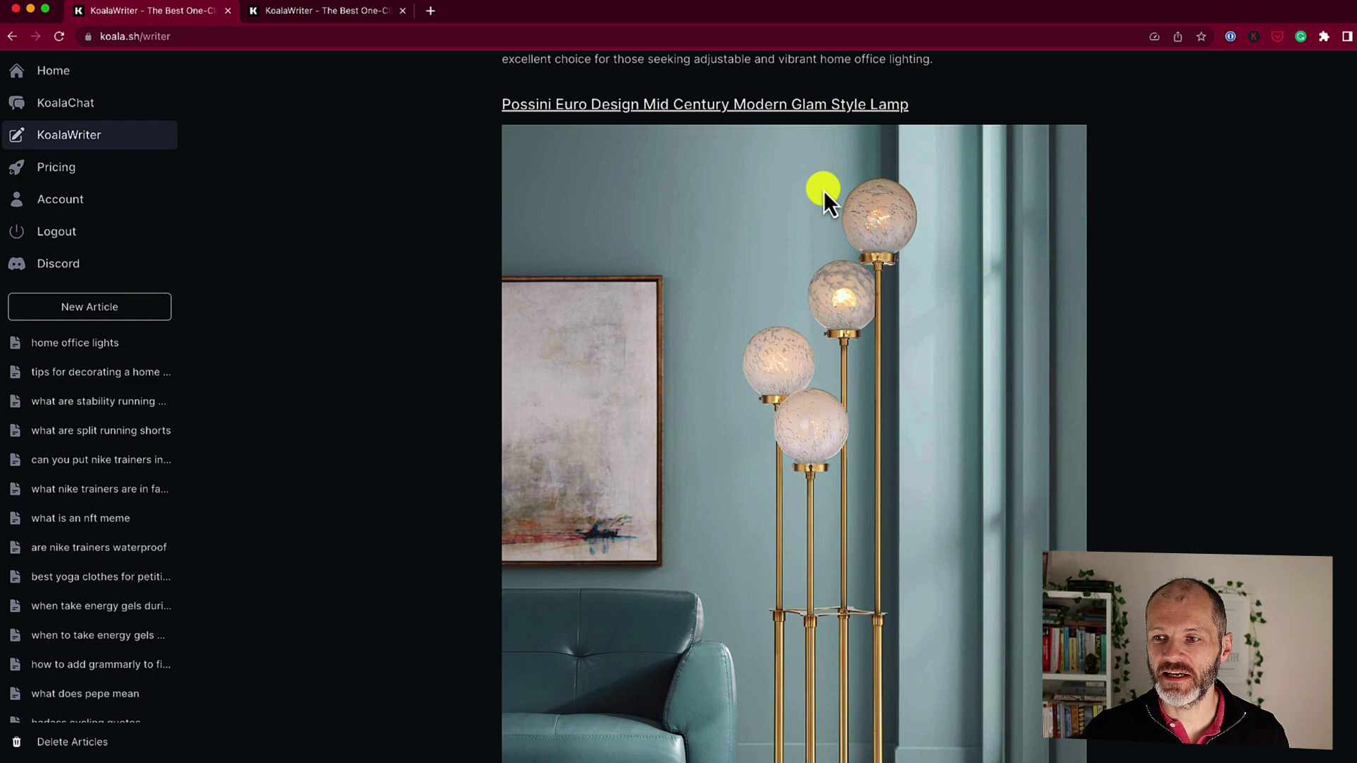
scroll(755, 539, down, 7)
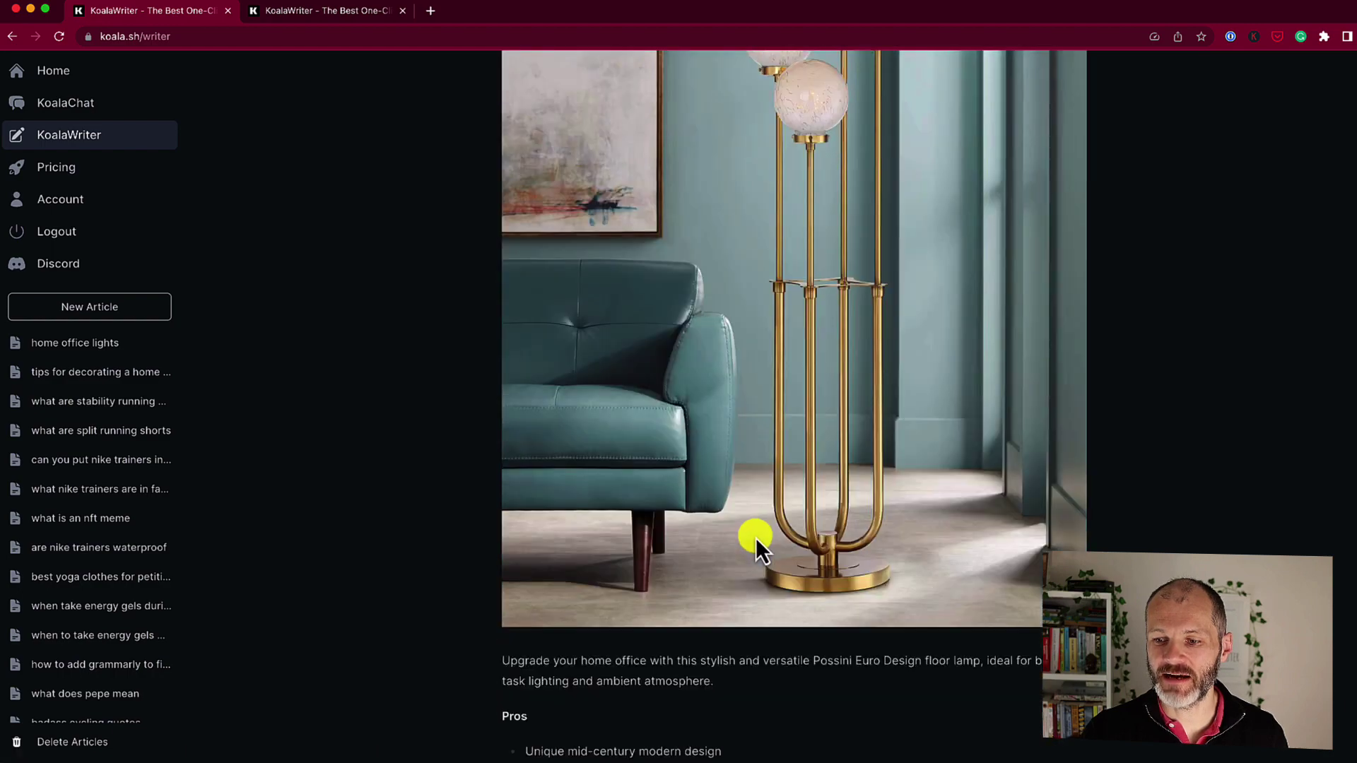
scroll(575, 476, down, 2)
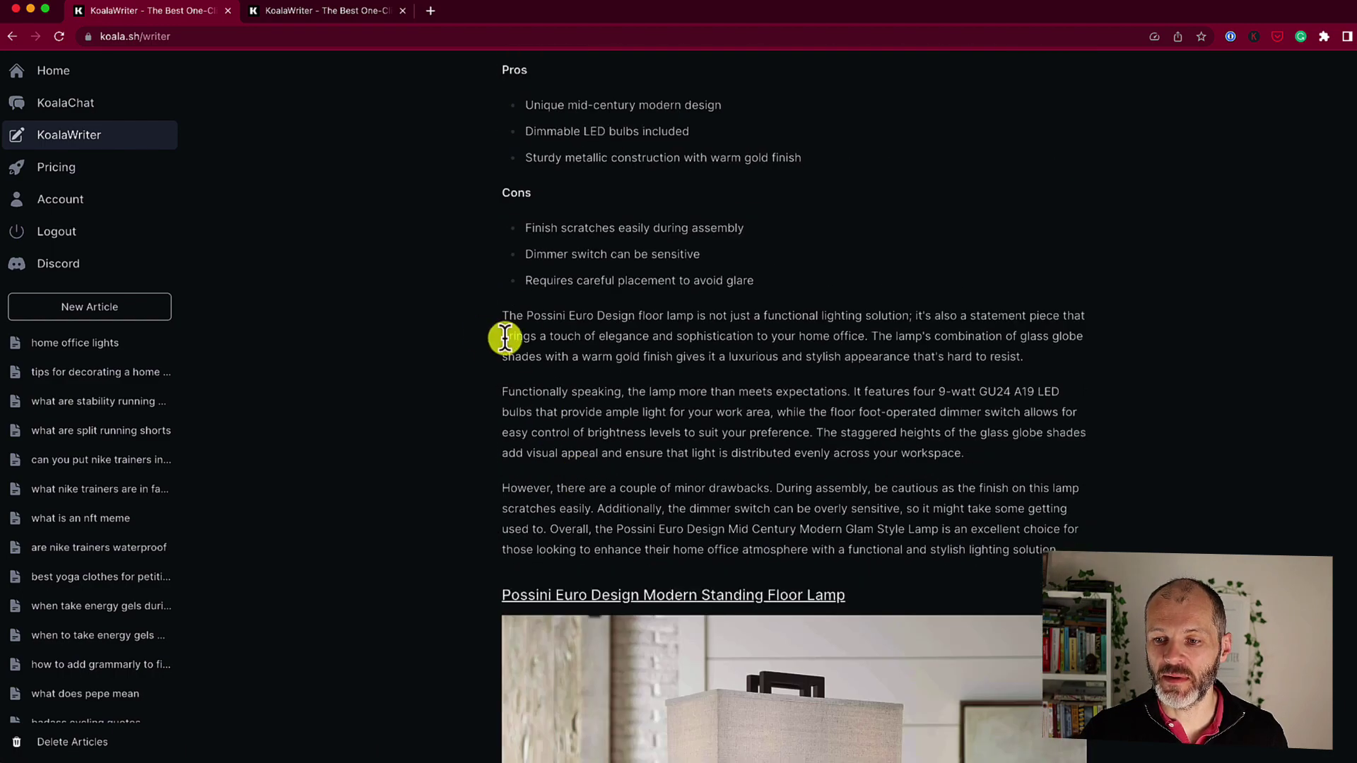
drag(525, 254, 834, 487)
scroll(700, 343, down, 1)
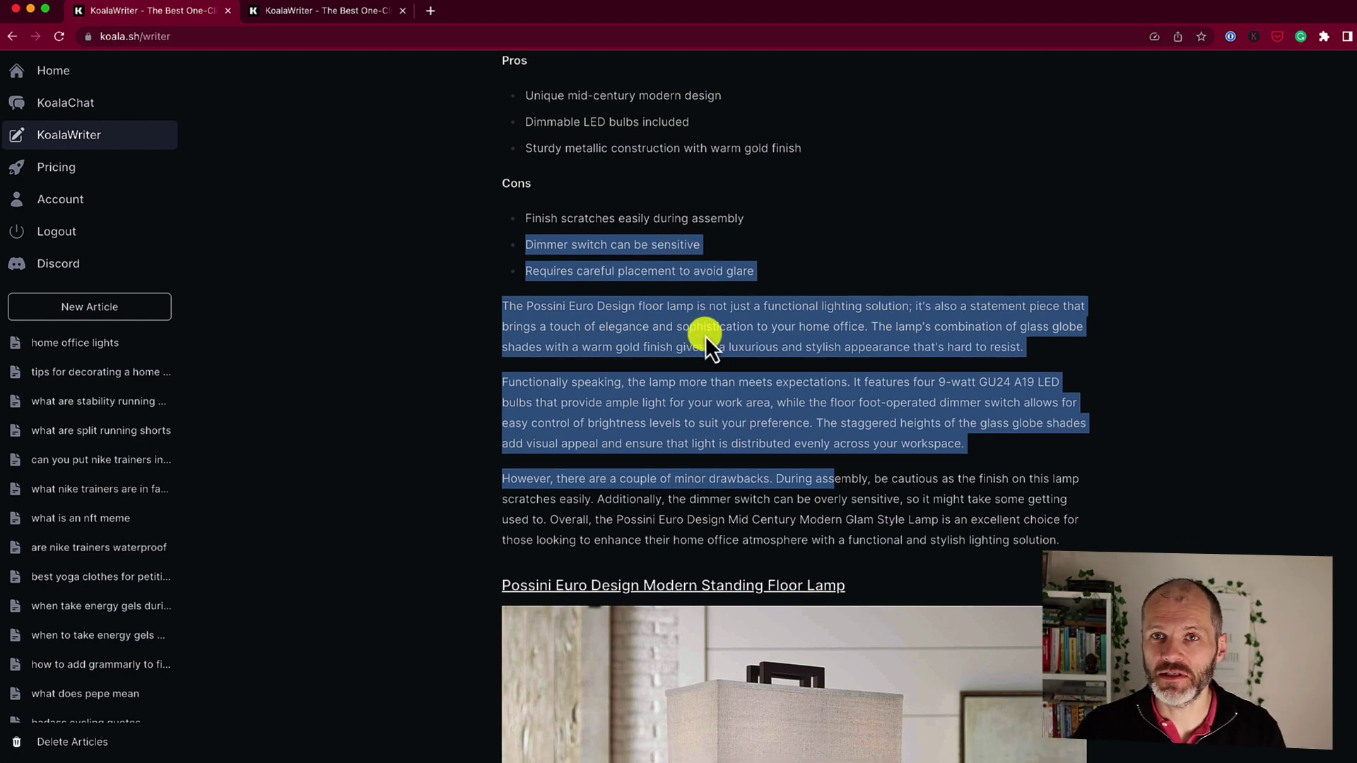
scroll(706, 337, down, 10)
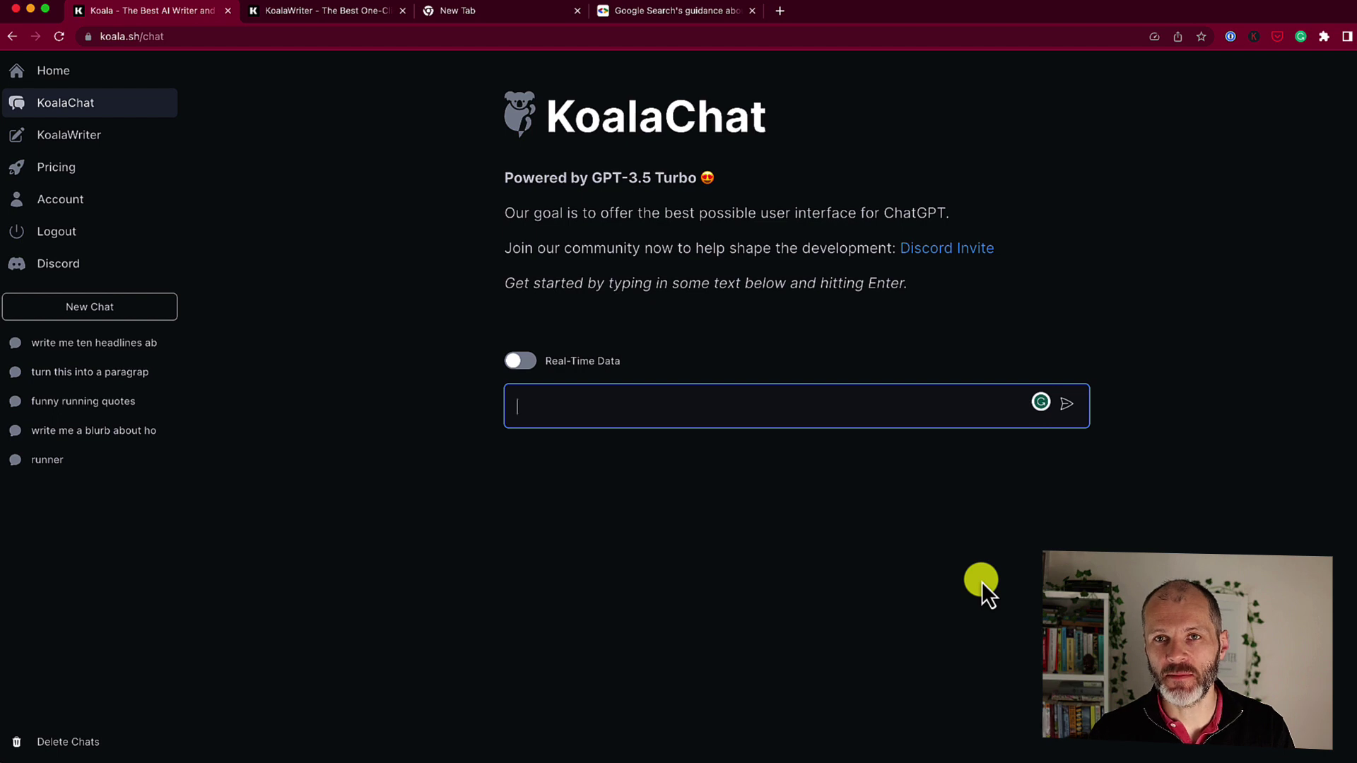
- Send KoalaChat the prompt 'write me ten headlines about this topic: home office lights'
text(write me ten headlines about this topic: home office lights)
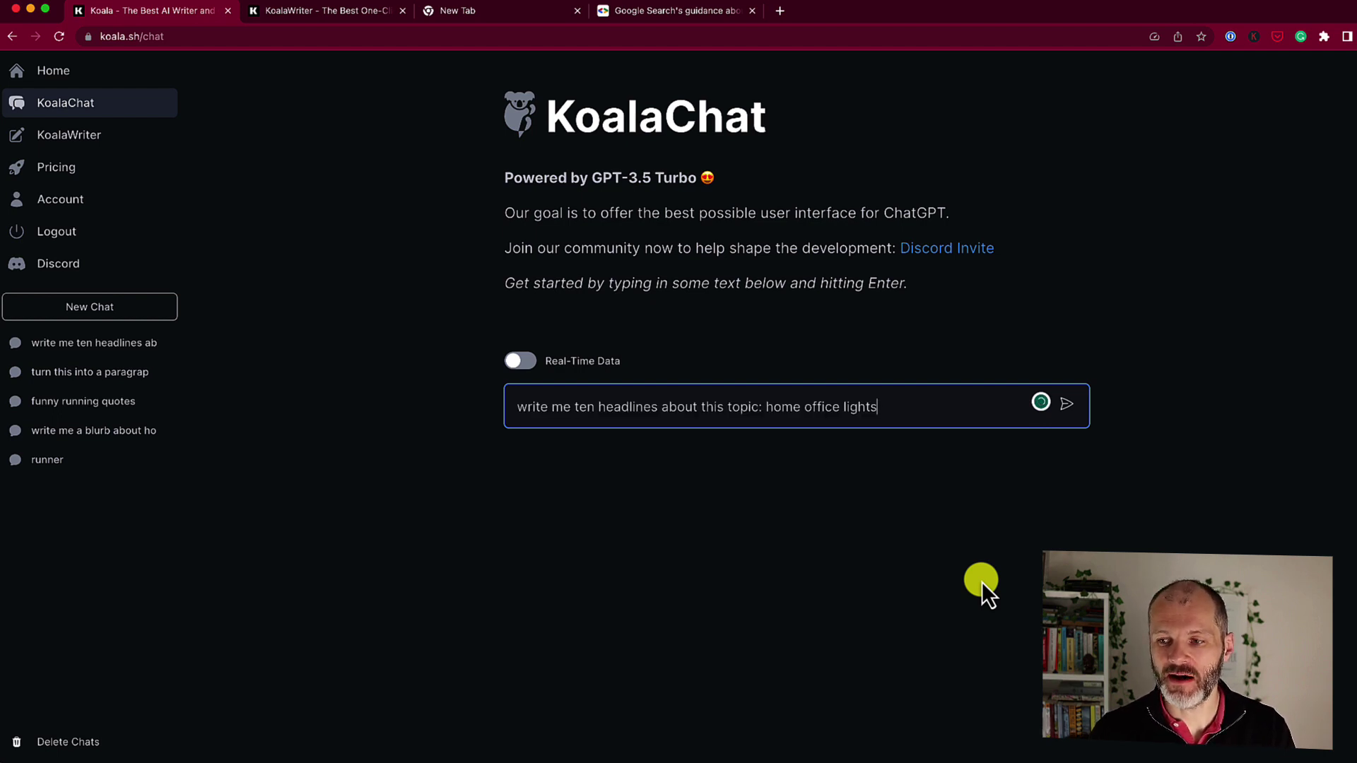
key(Return)
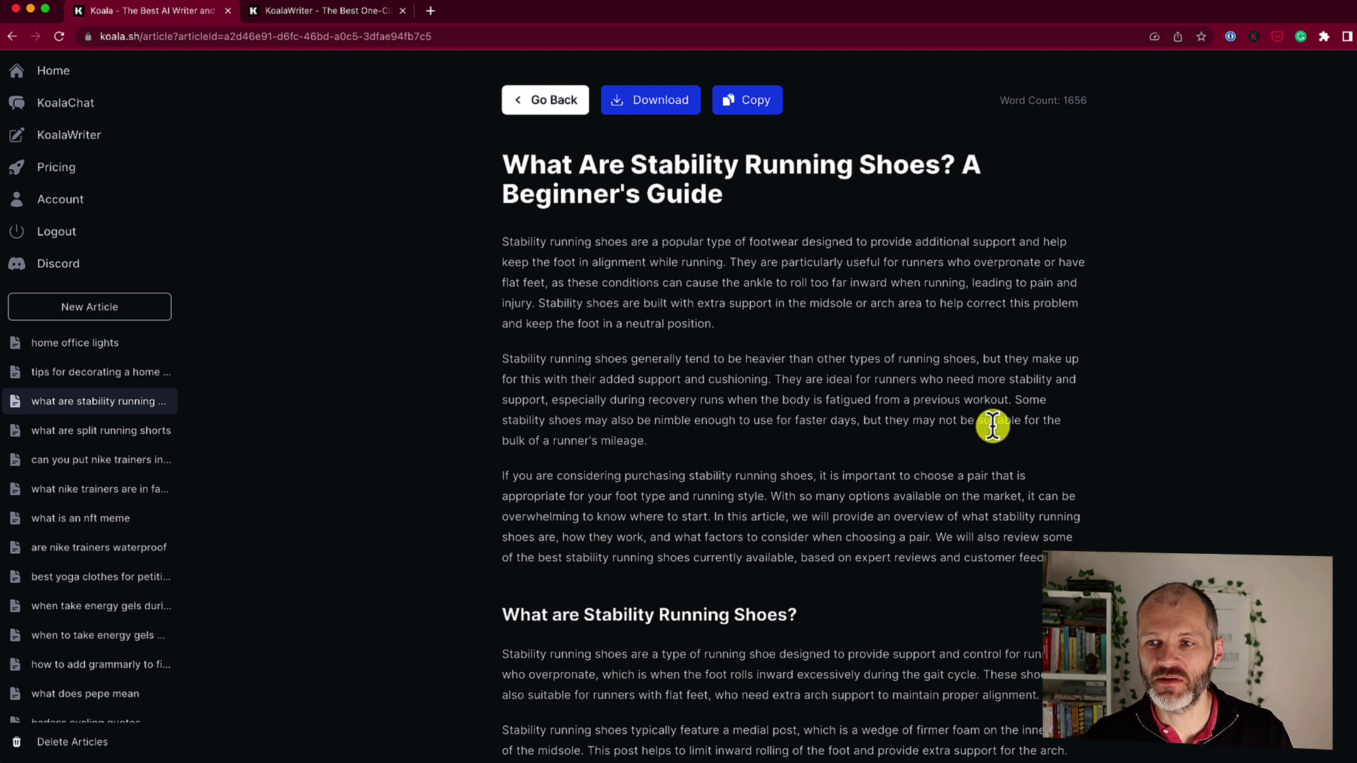
- Highlight the stability running shoes article's question title and its introduction
drag(529, 168, 950, 168)
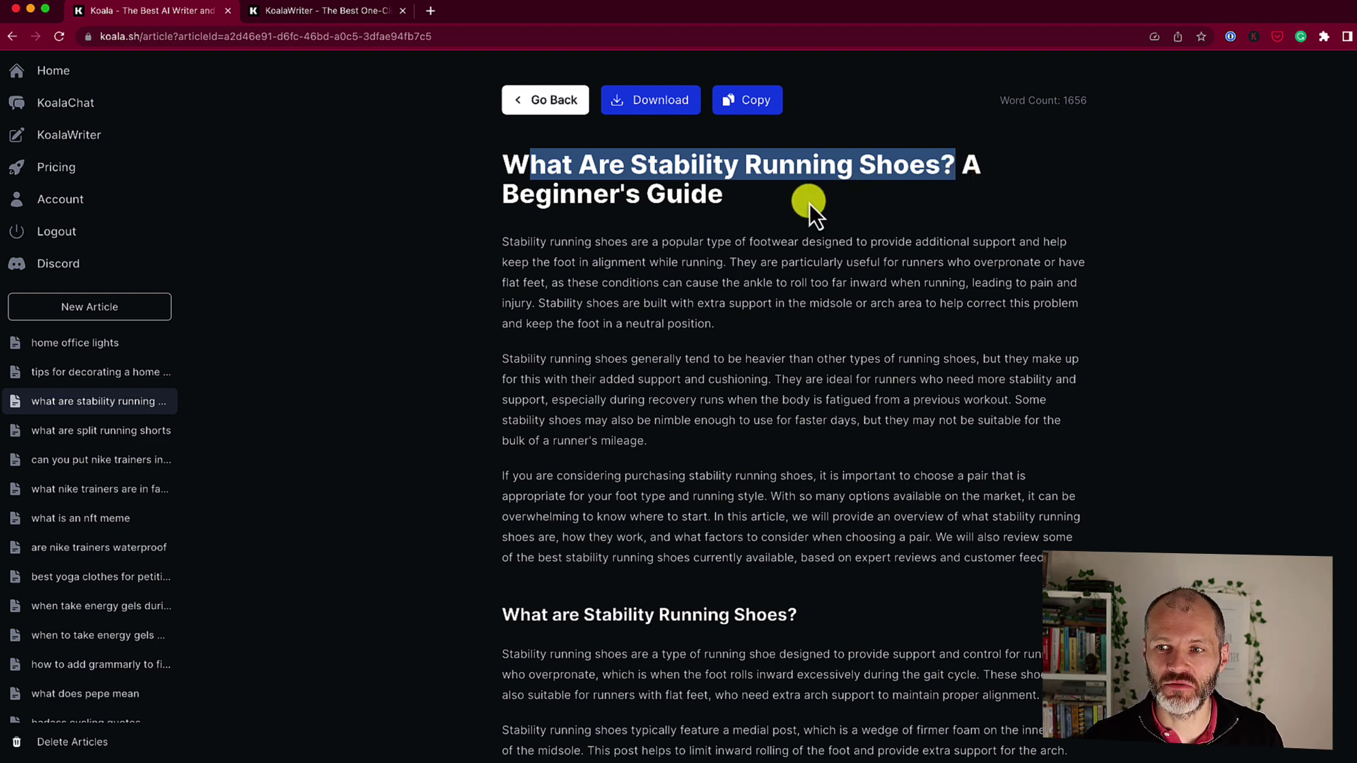
click(696, 220)
drag(502, 168, 934, 171)
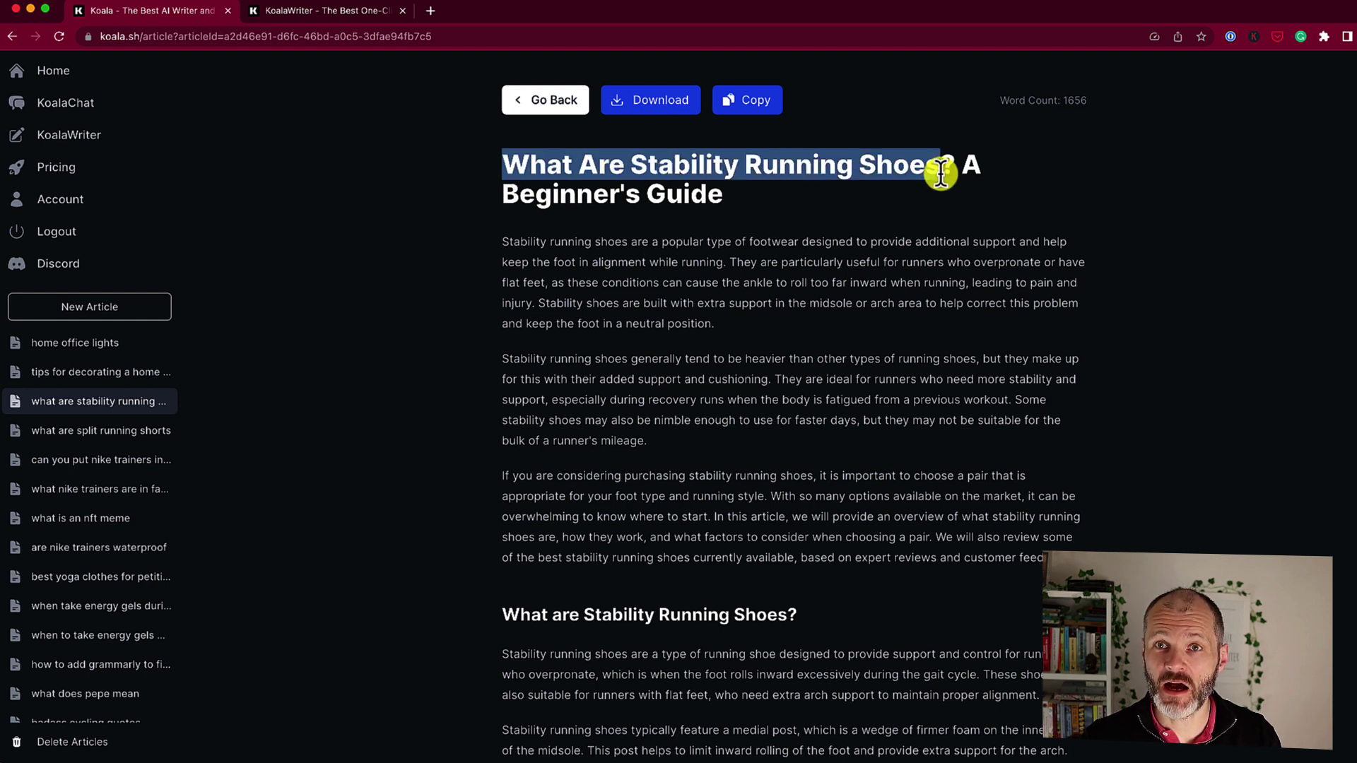
drag(503, 170, 934, 172)
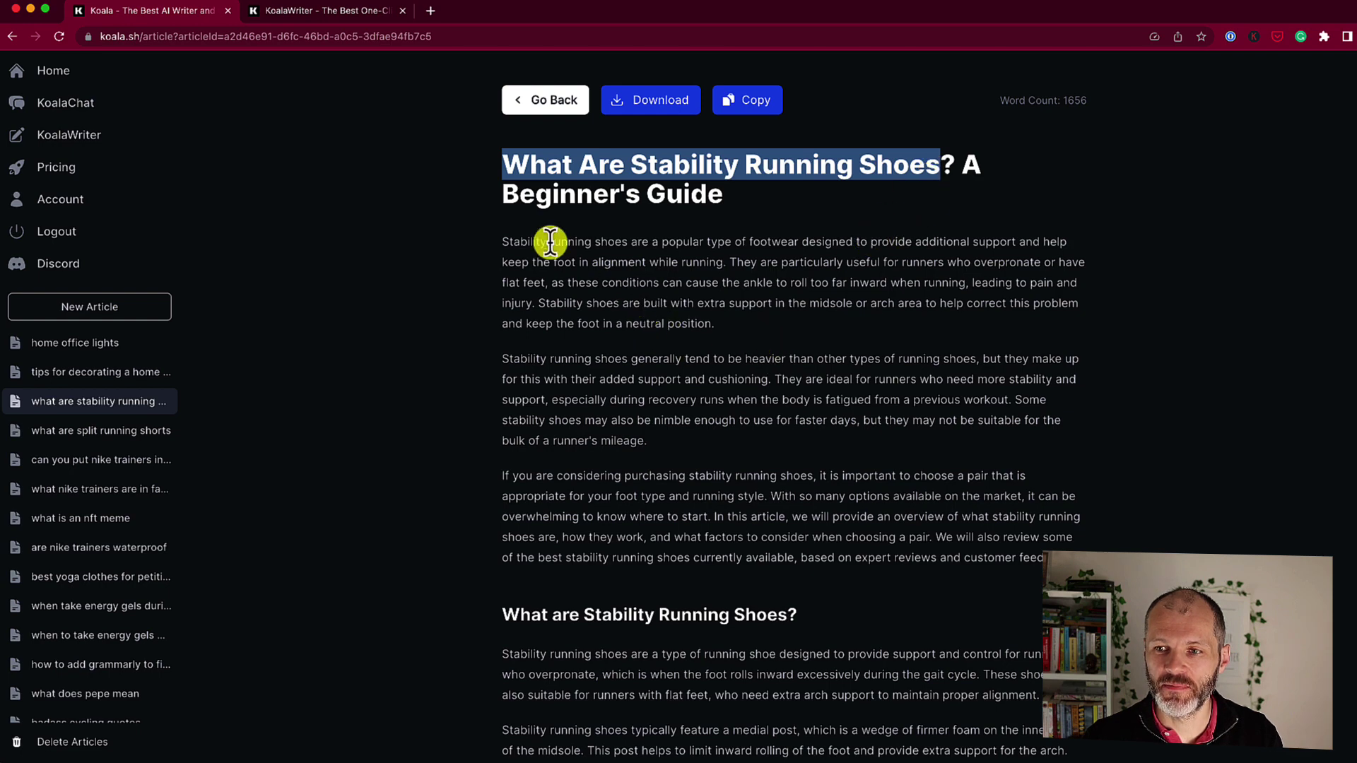
drag(499, 239, 1030, 581)
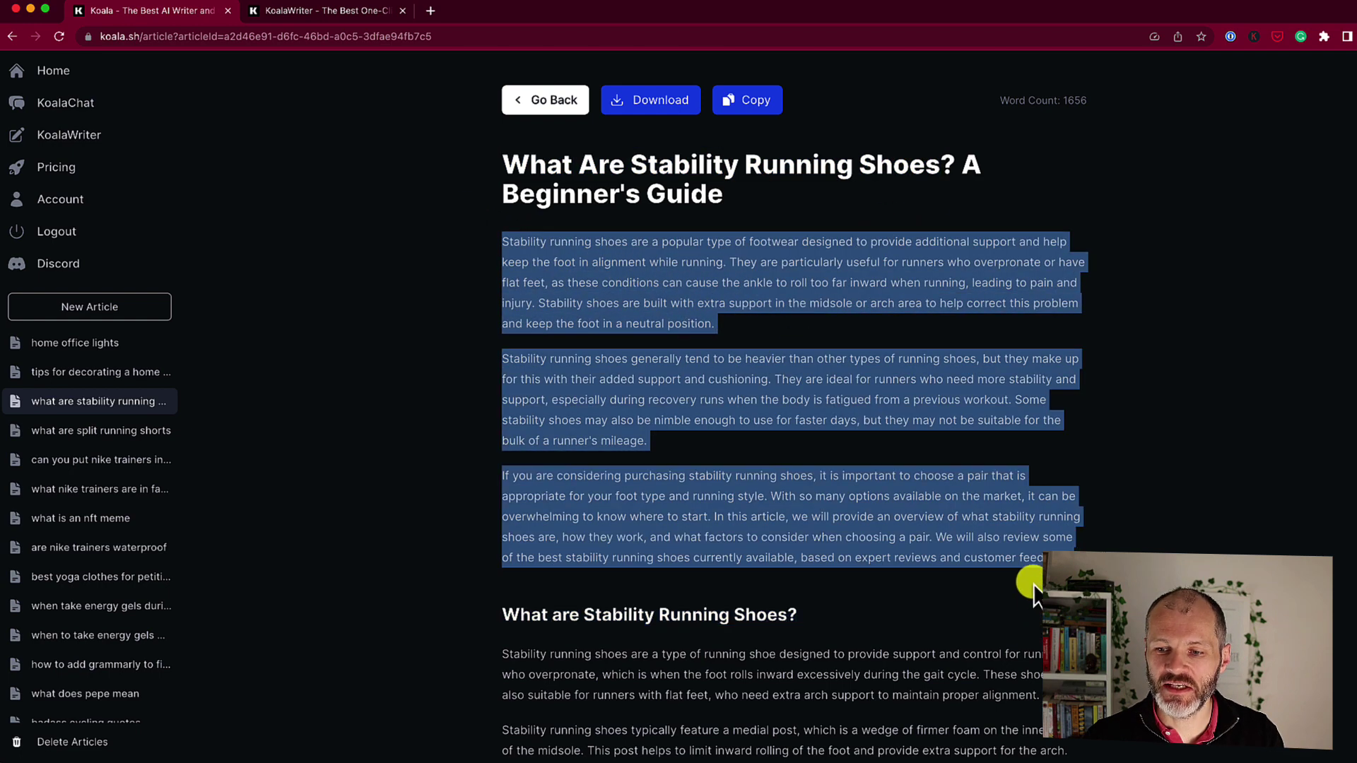
- Highlight the following opening sections while scrolling down the article
scroll(1032, 587, down, 4)
scroll(1031, 587, down, 3)
drag(800, 182, 447, 177)
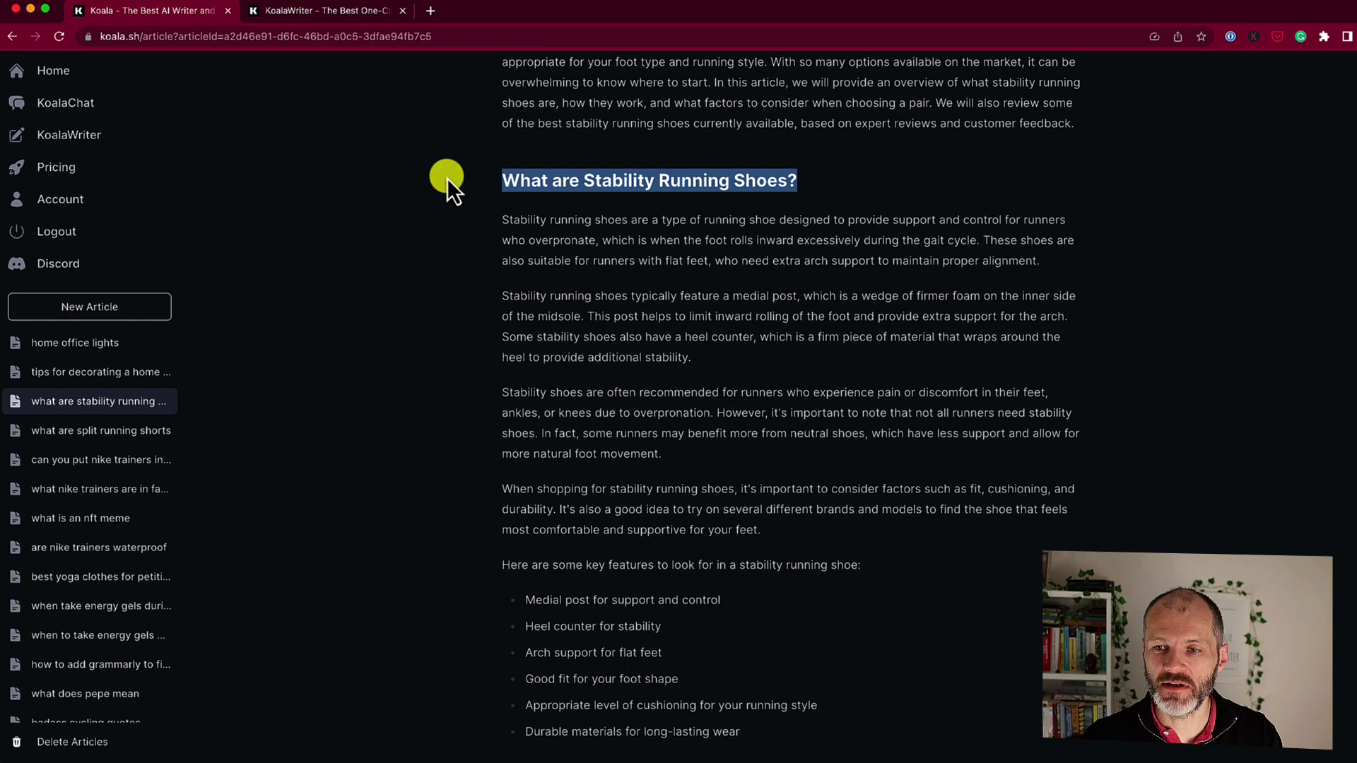
scroll(622, 435, down, 2)
drag(498, 402, 559, 428)
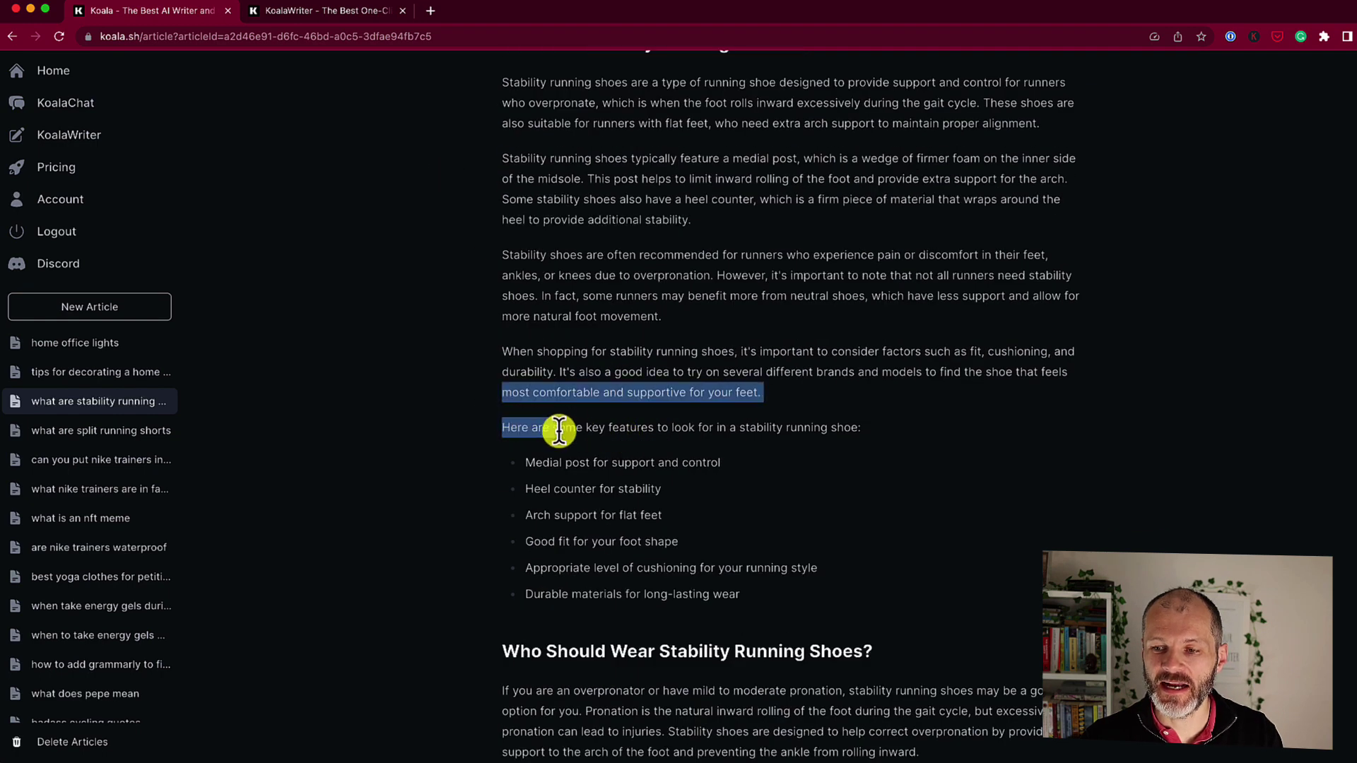
drag(698, 409, 817, 581)
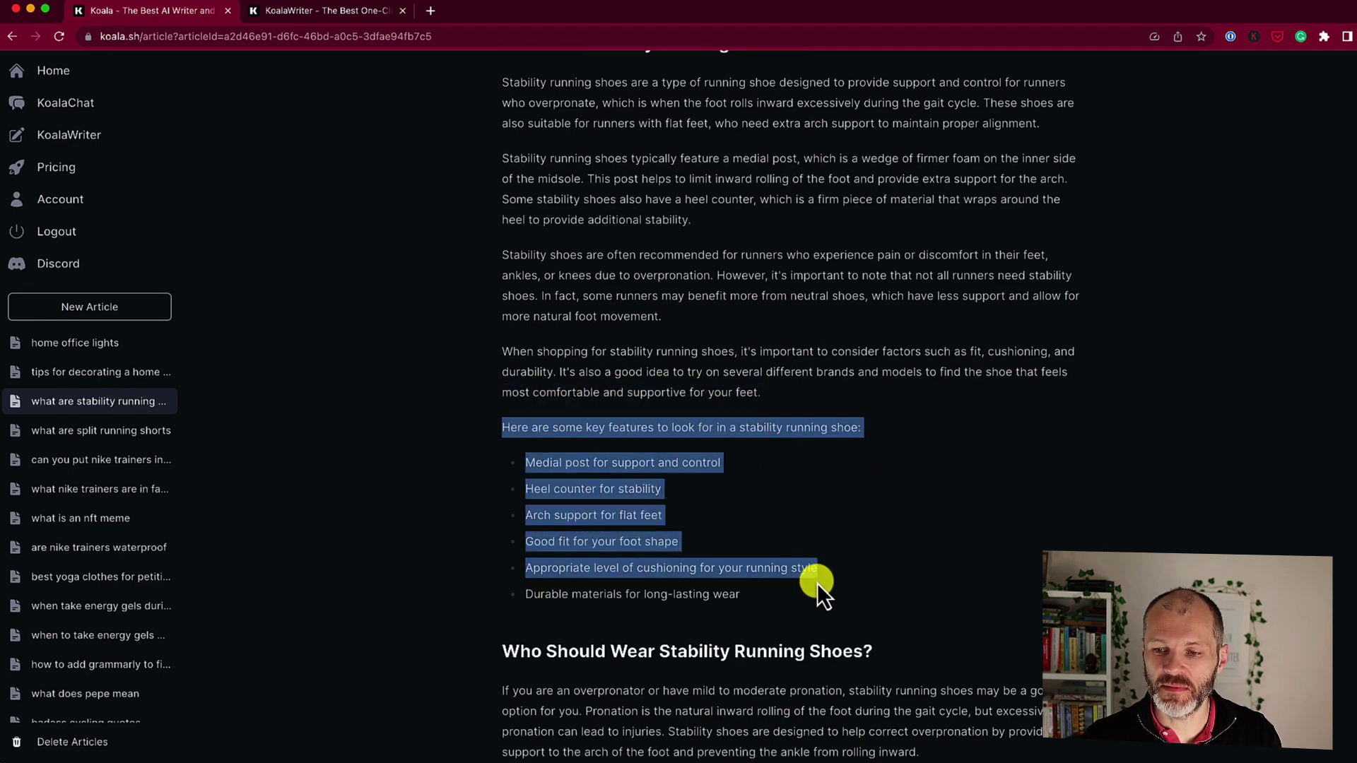
scroll(818, 578, down, 7)
drag(485, 164, 899, 469)
scroll(850, 472, down, 3)
- Select the Features and the Benefits of Wearing Stability Running Shoes sections
drag(465, 371, 746, 712)
scroll(746, 712, down, 3)
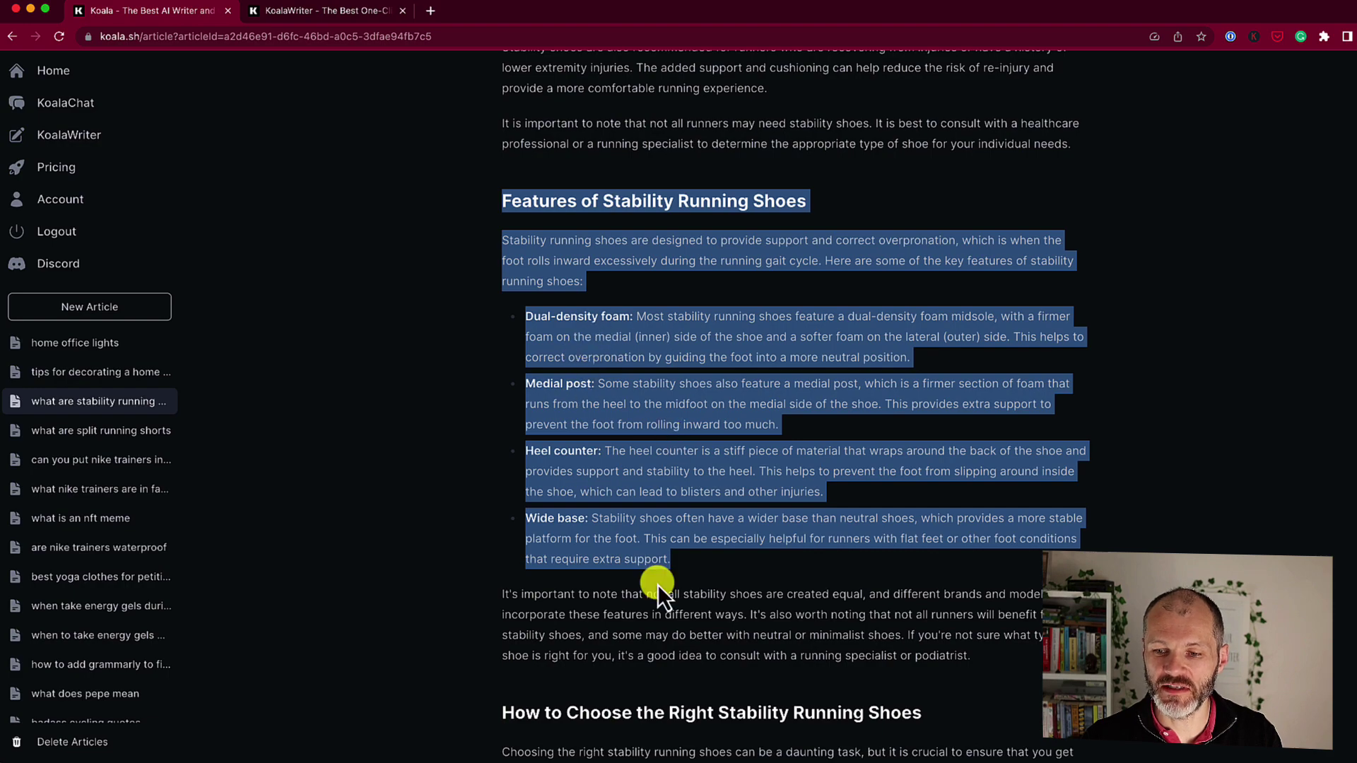
scroll(664, 583, down, 6)
click(489, 370)
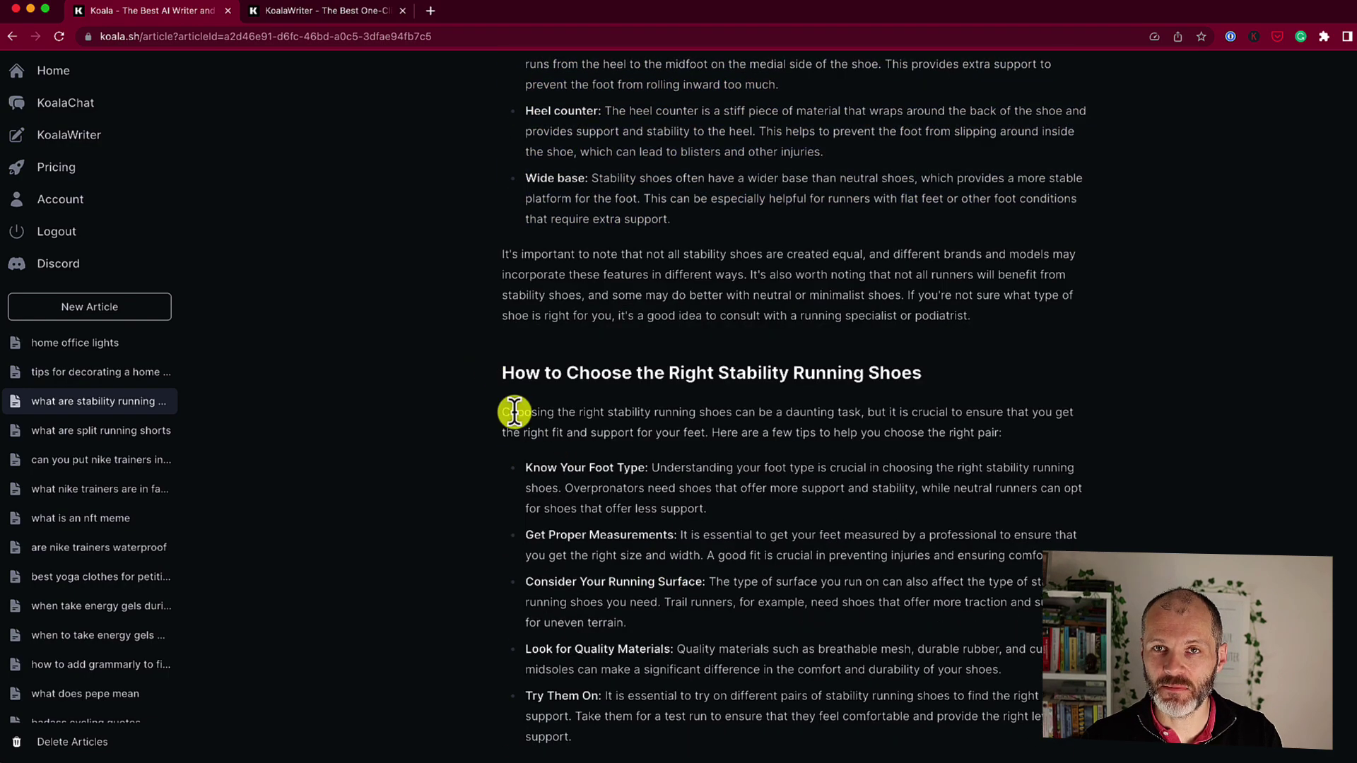
drag(500, 372, 628, 718)
scroll(660, 642, down, 10)
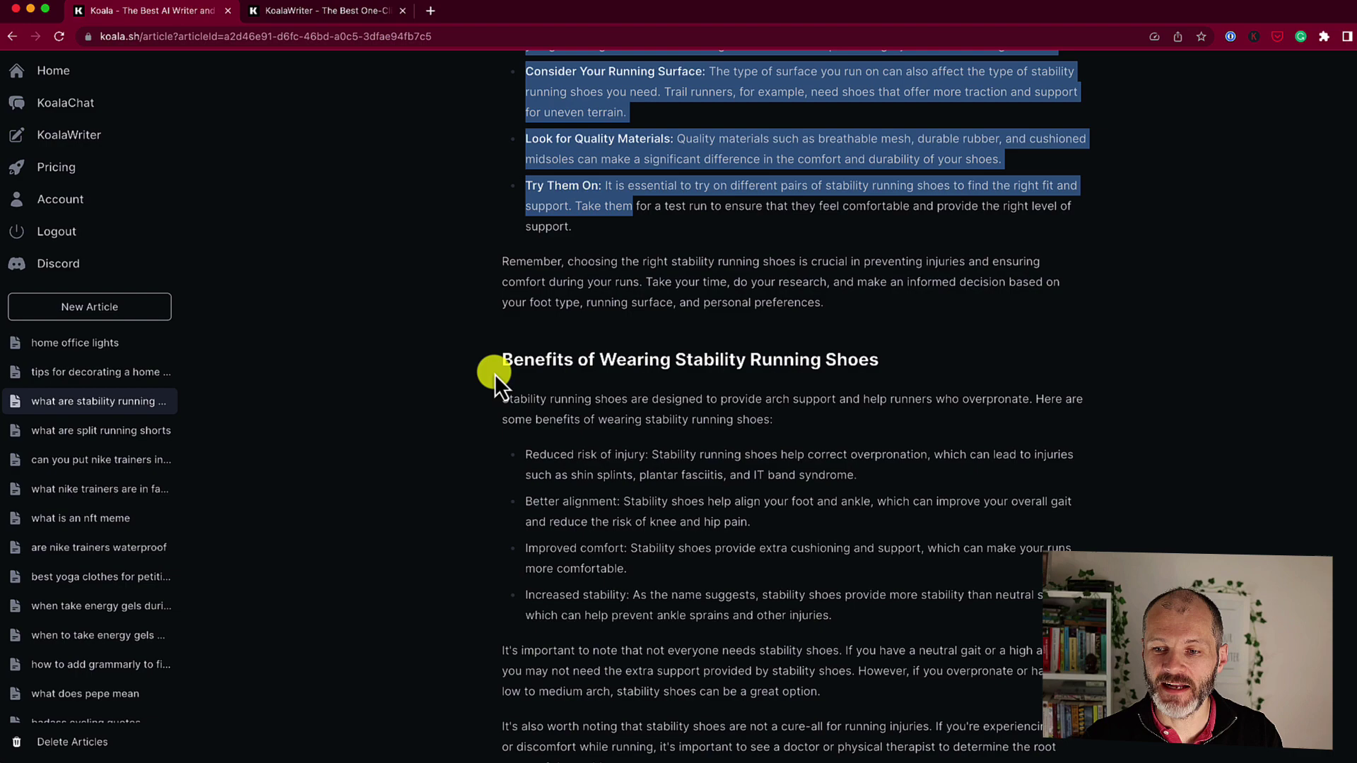
drag(495, 375, 948, 630)
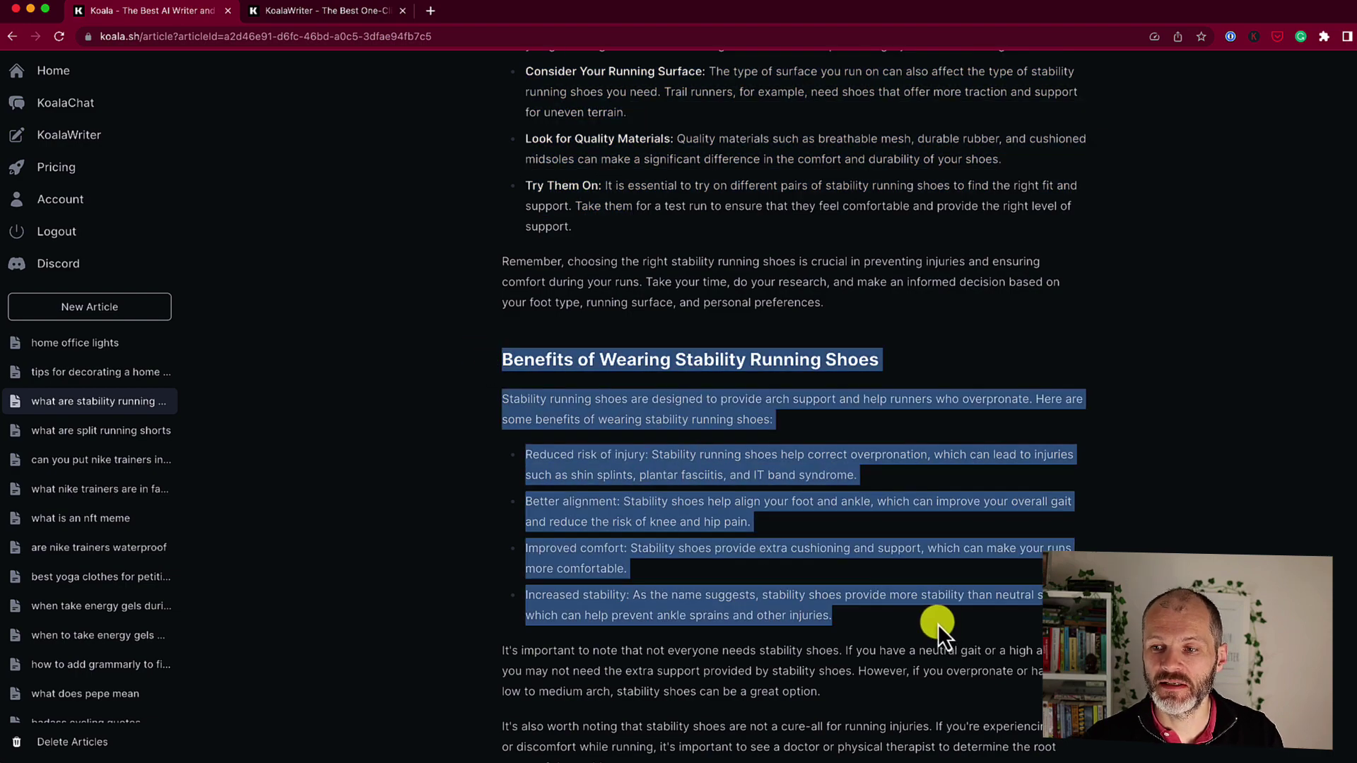
- Highlight the Conclusion, then scroll back up to the top of the article
scroll(939, 624, down, 6)
drag(808, 596, 500, 492)
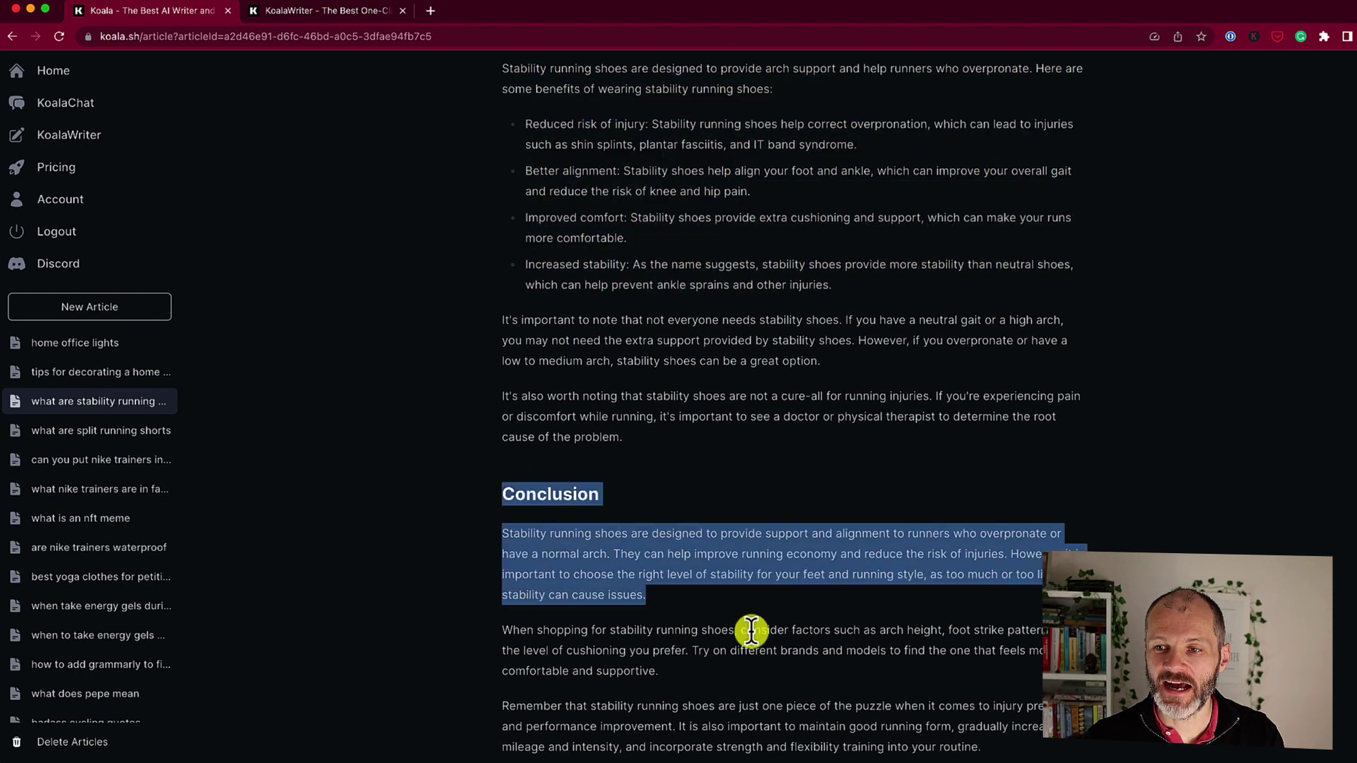
scroll(751, 631, down, 2)
shift+click(833, 712)
scroll(845, 675, up, 5)
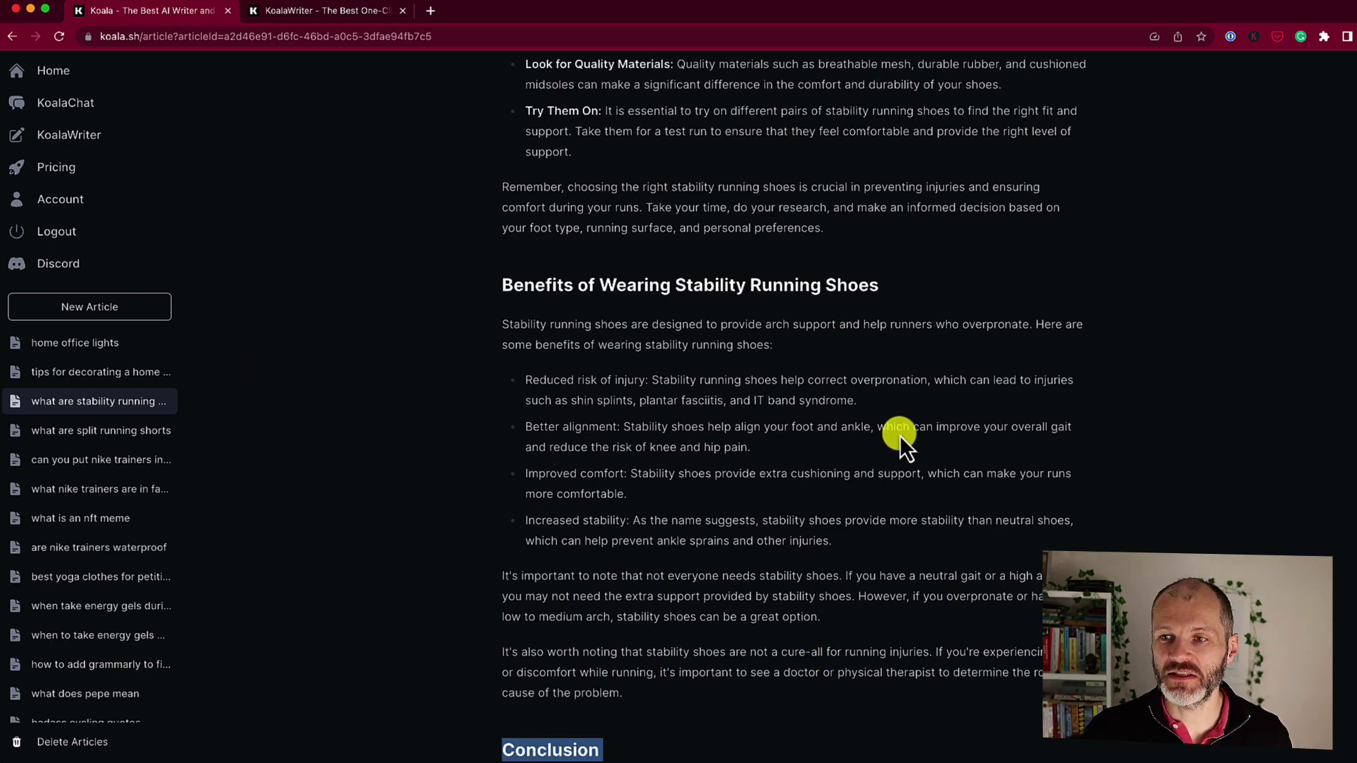
scroll(900, 435, up, 4)
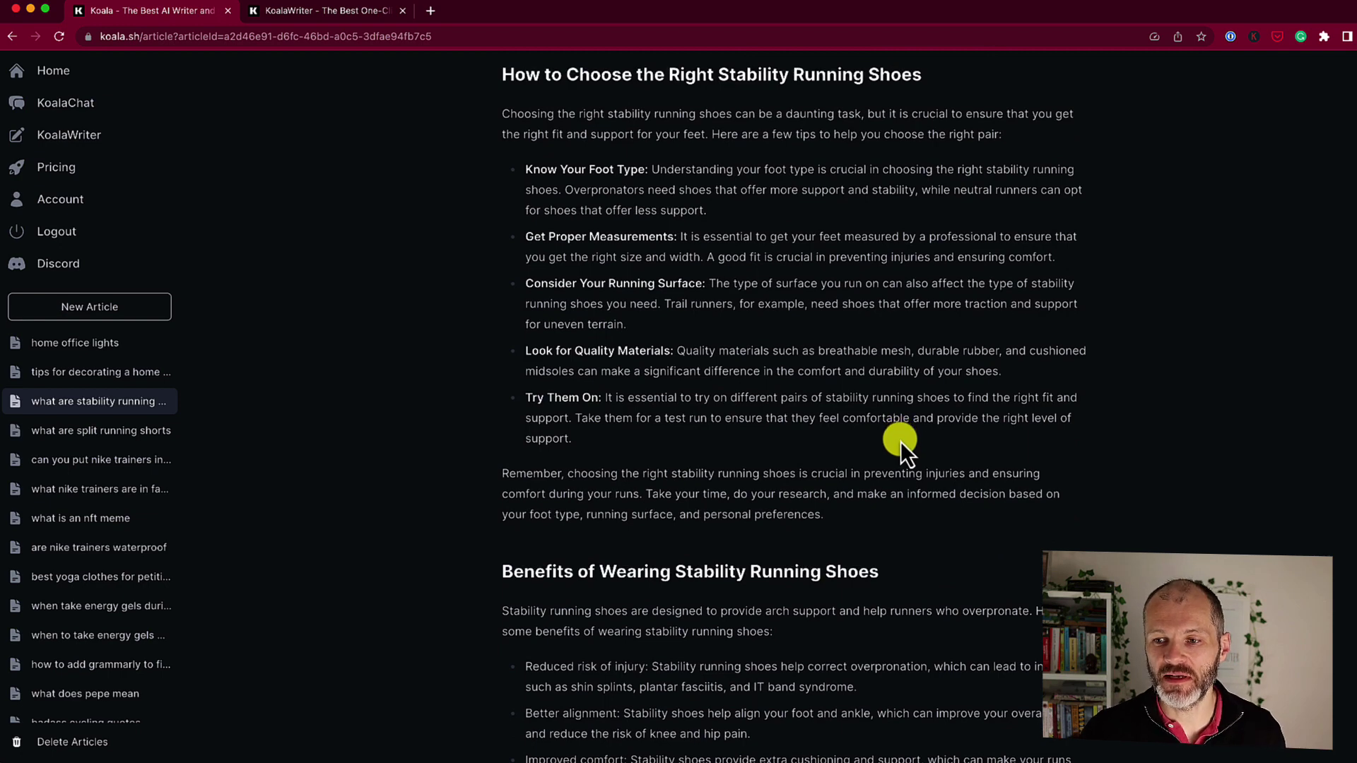
scroll(900, 438, up, 2)
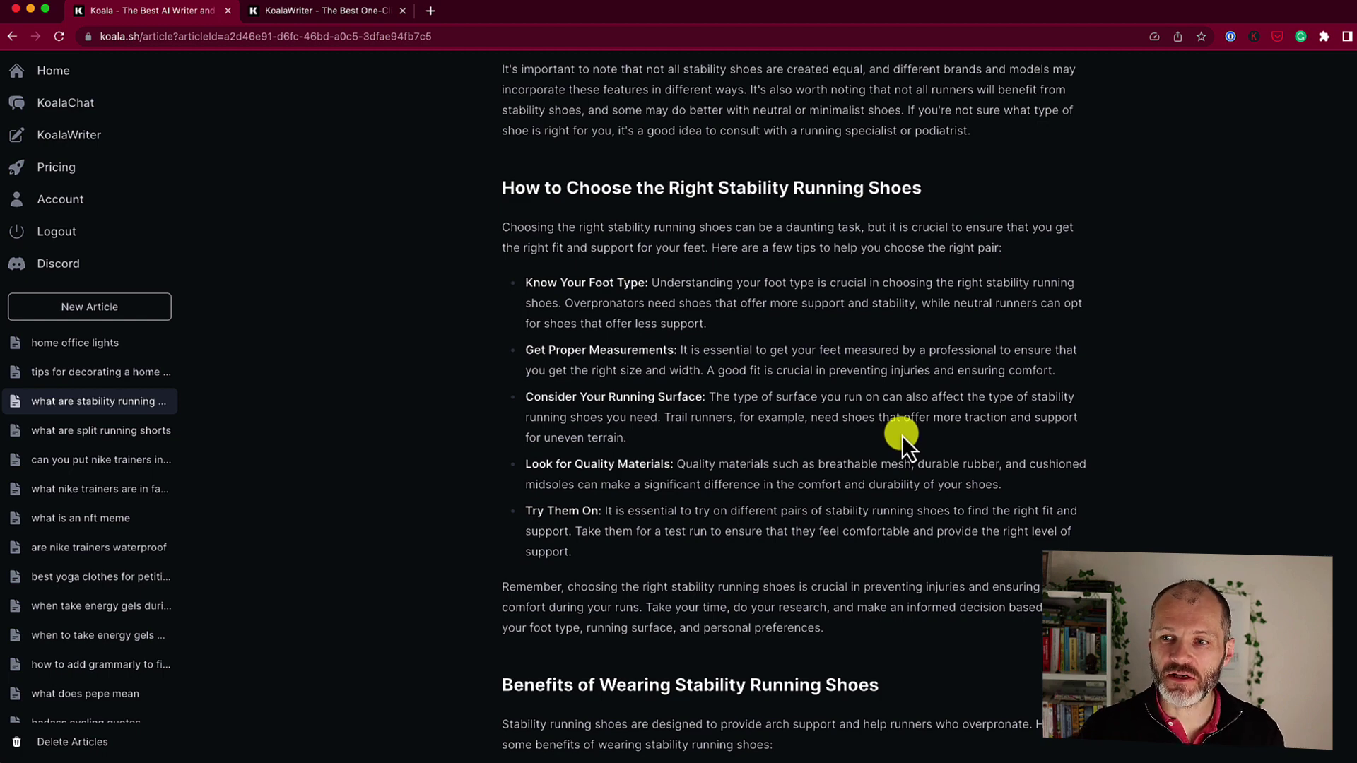
scroll(749, 256, up, 3)
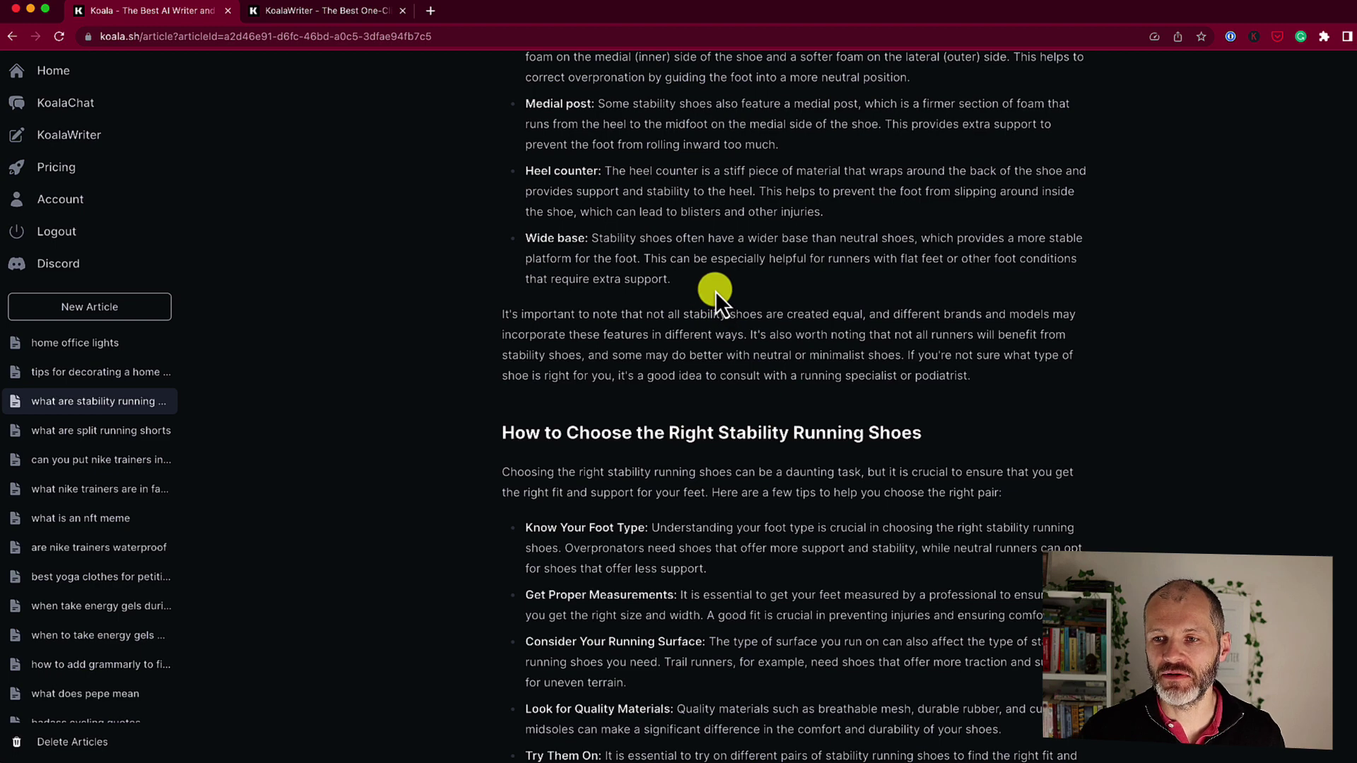
scroll(686, 342, up, 1)
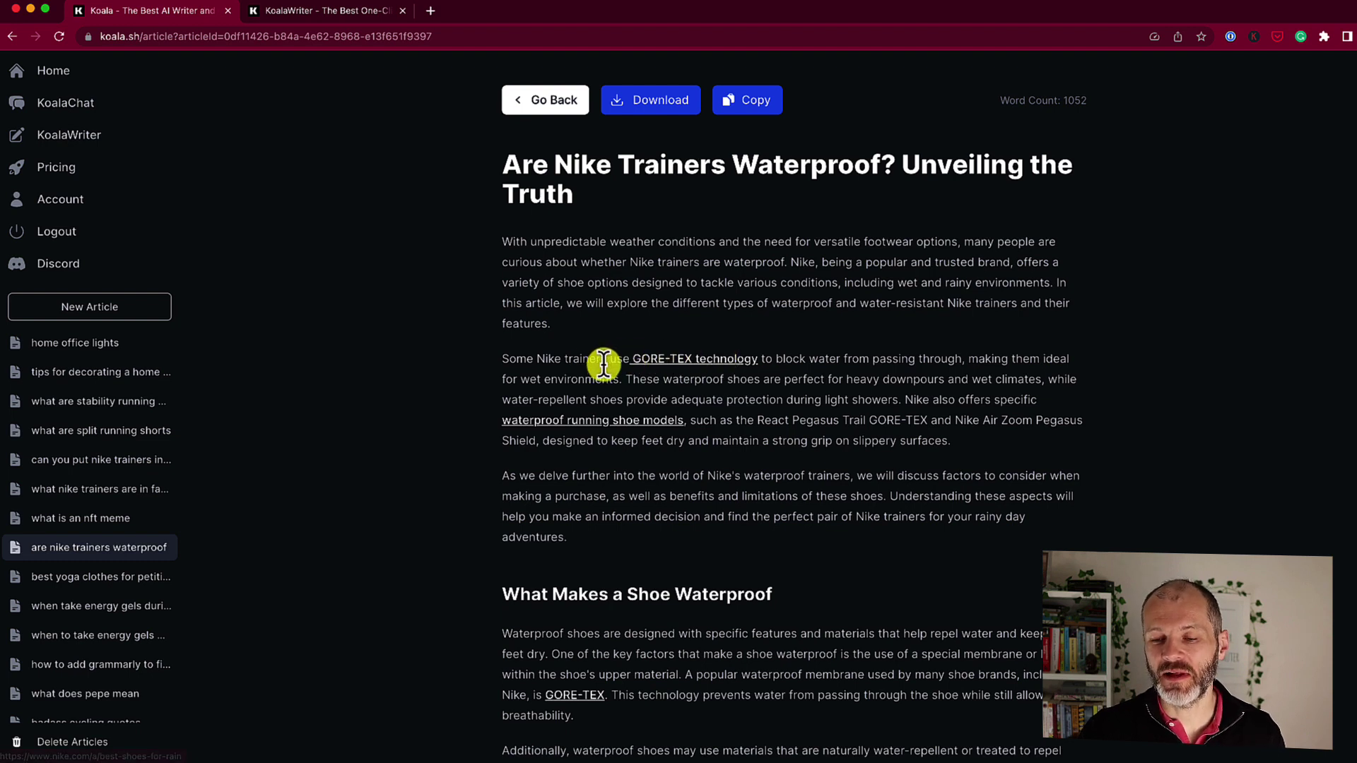
- Highlight the GORE-TEX sentence and the following sections of the Nike trainers article
drag(554, 362, 582, 368)
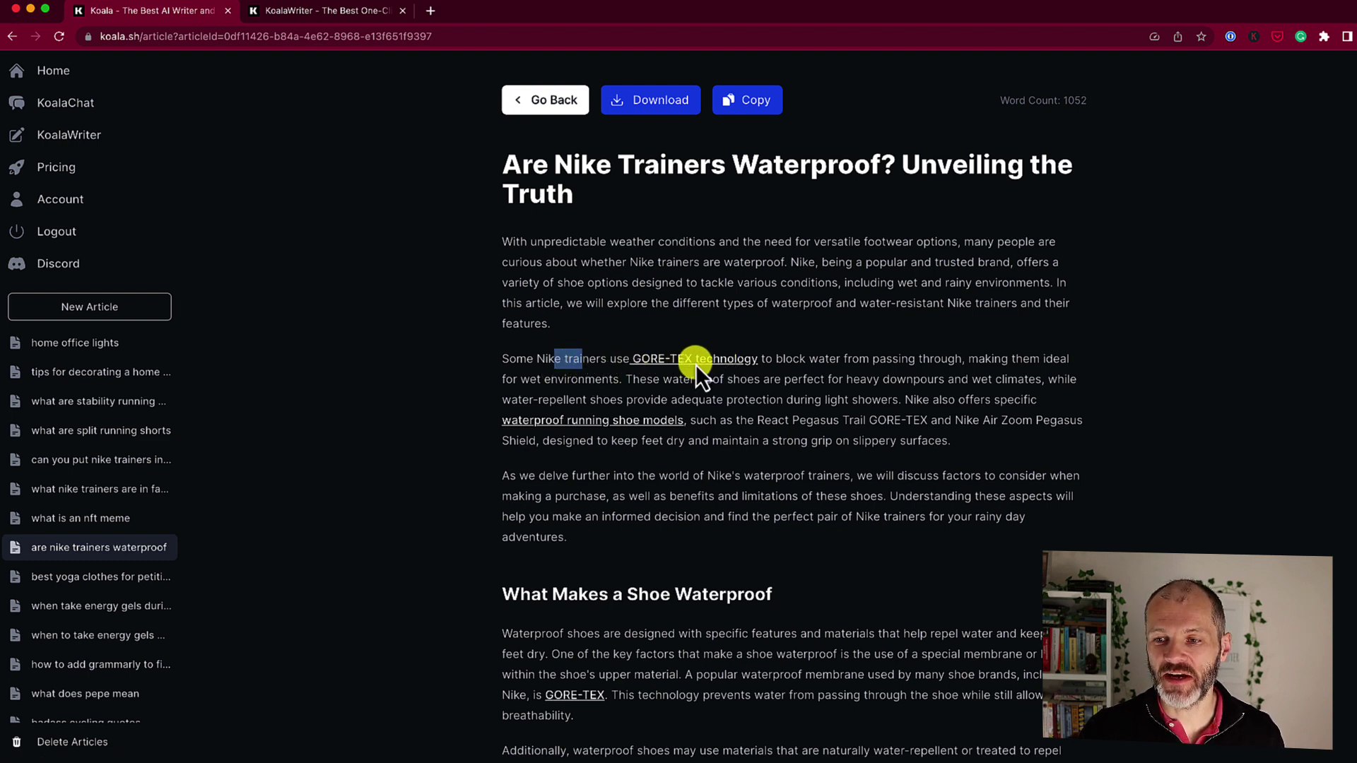
scroll(642, 506, down, 4)
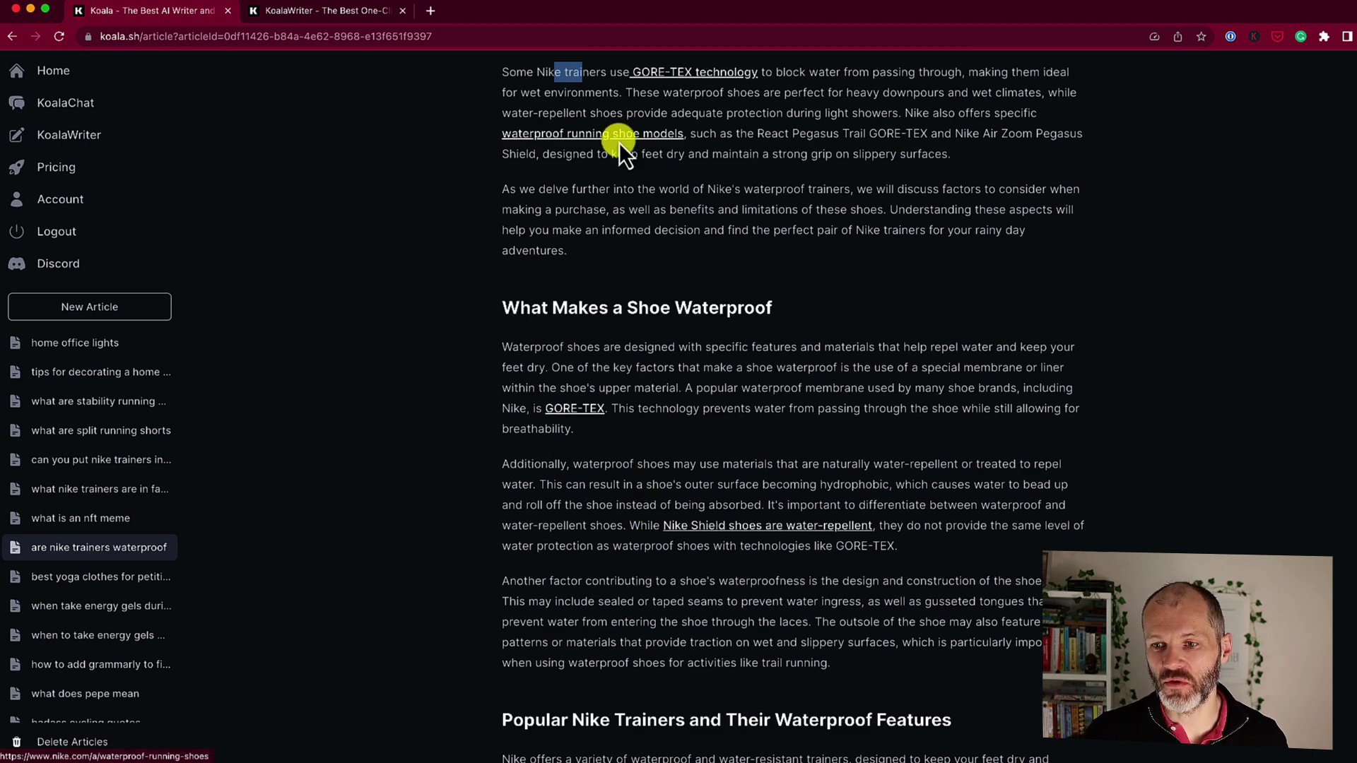
scroll(614, 364, down, 1)
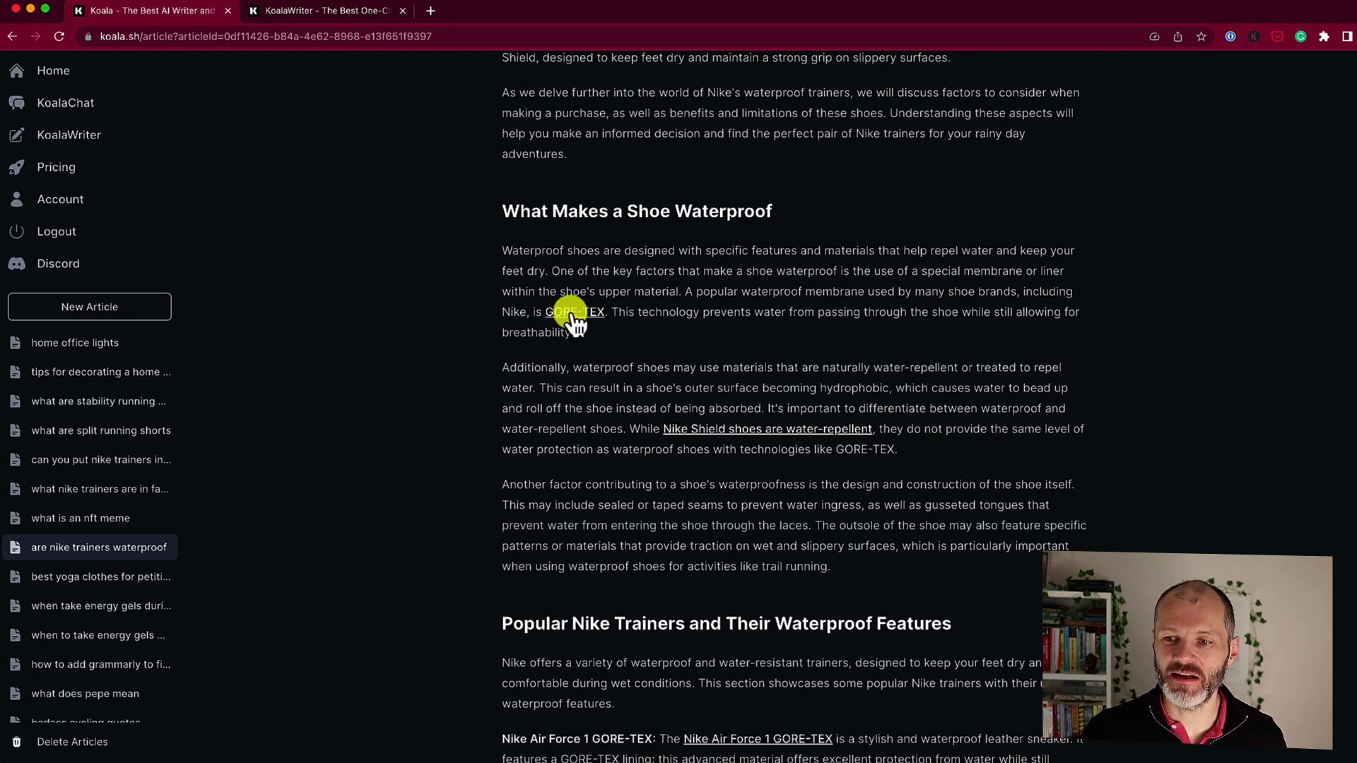
scroll(654, 421, down, 3)
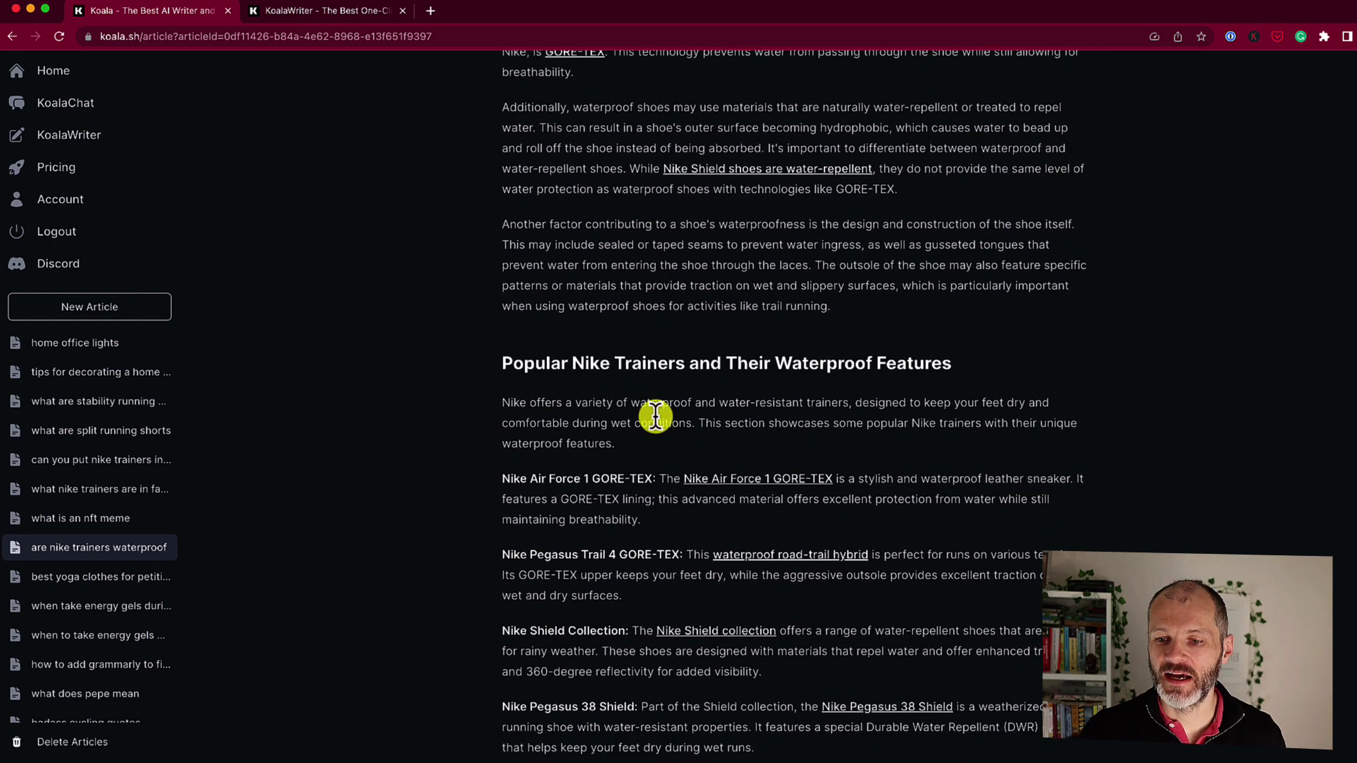
drag(503, 401, 948, 639)
scroll(954, 632, down, 3)
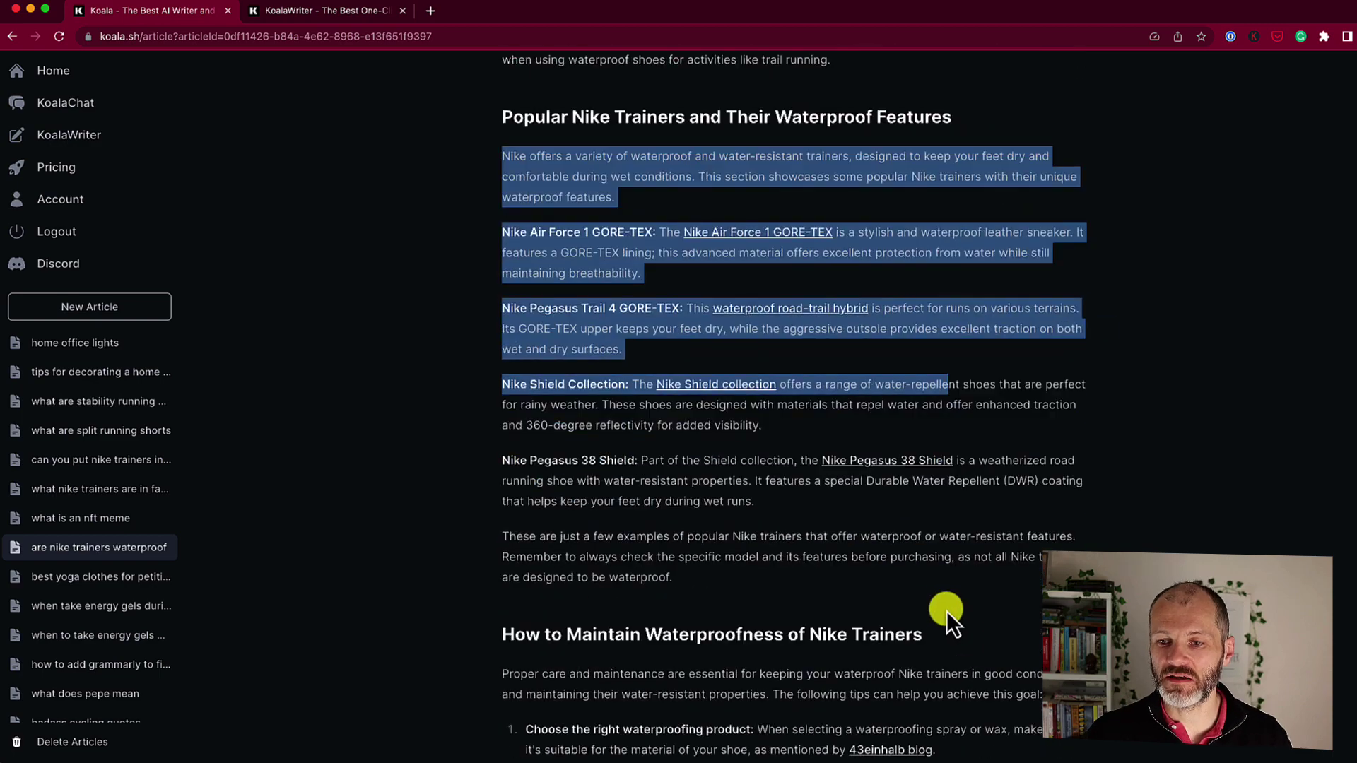
scroll(858, 584, down, 4)
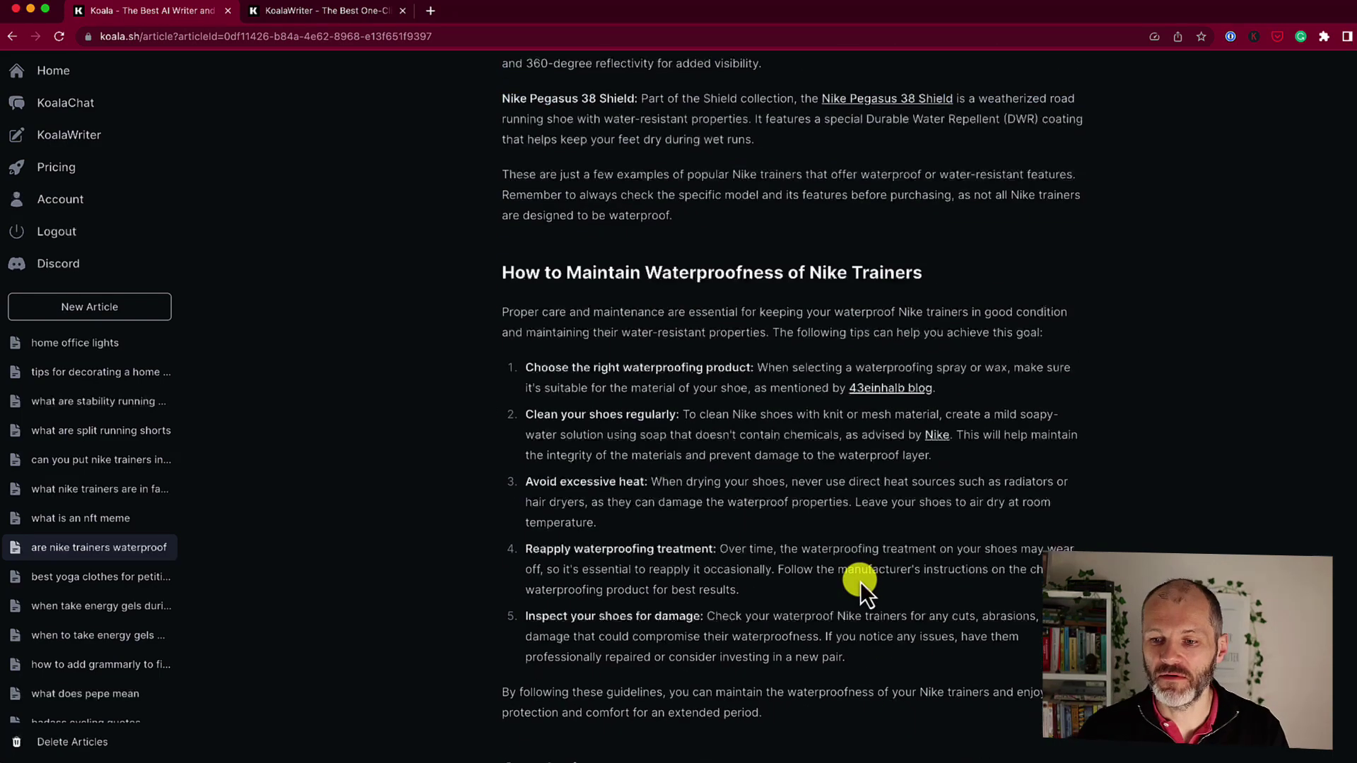
drag(564, 273, 980, 637)
- Highlight a later passage, then scroll back up and highlight the article title
scroll(978, 637, down, 2)
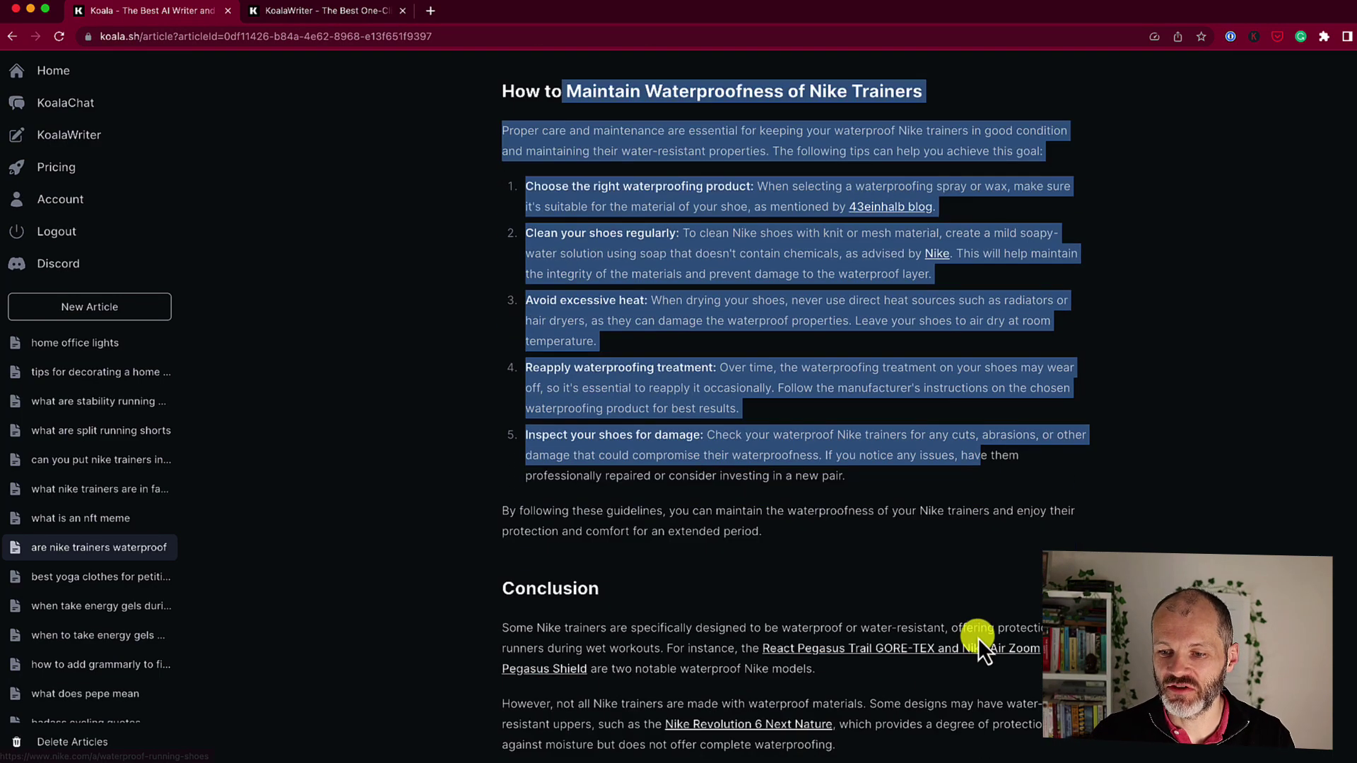
scroll(978, 637, down, 1)
scroll(660, 506, up, 4)
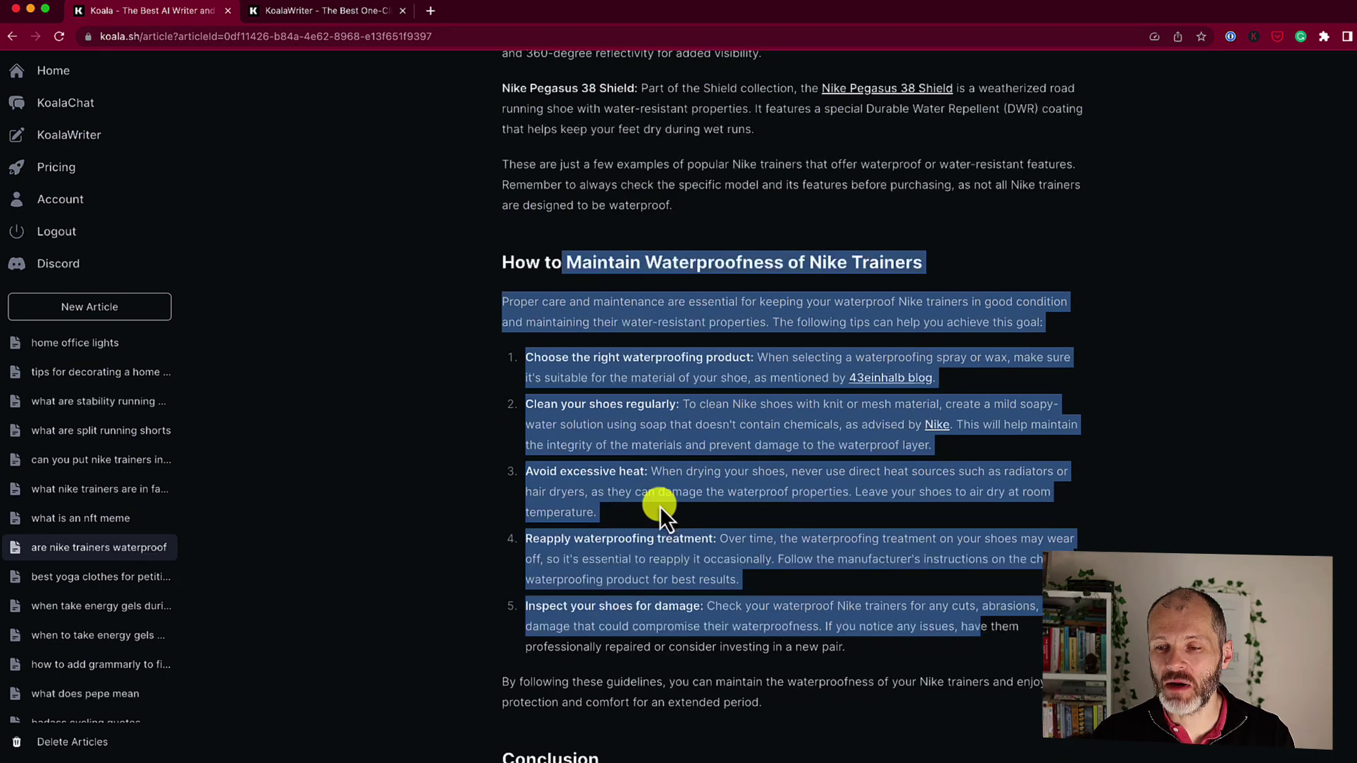
scroll(660, 506, down, 3)
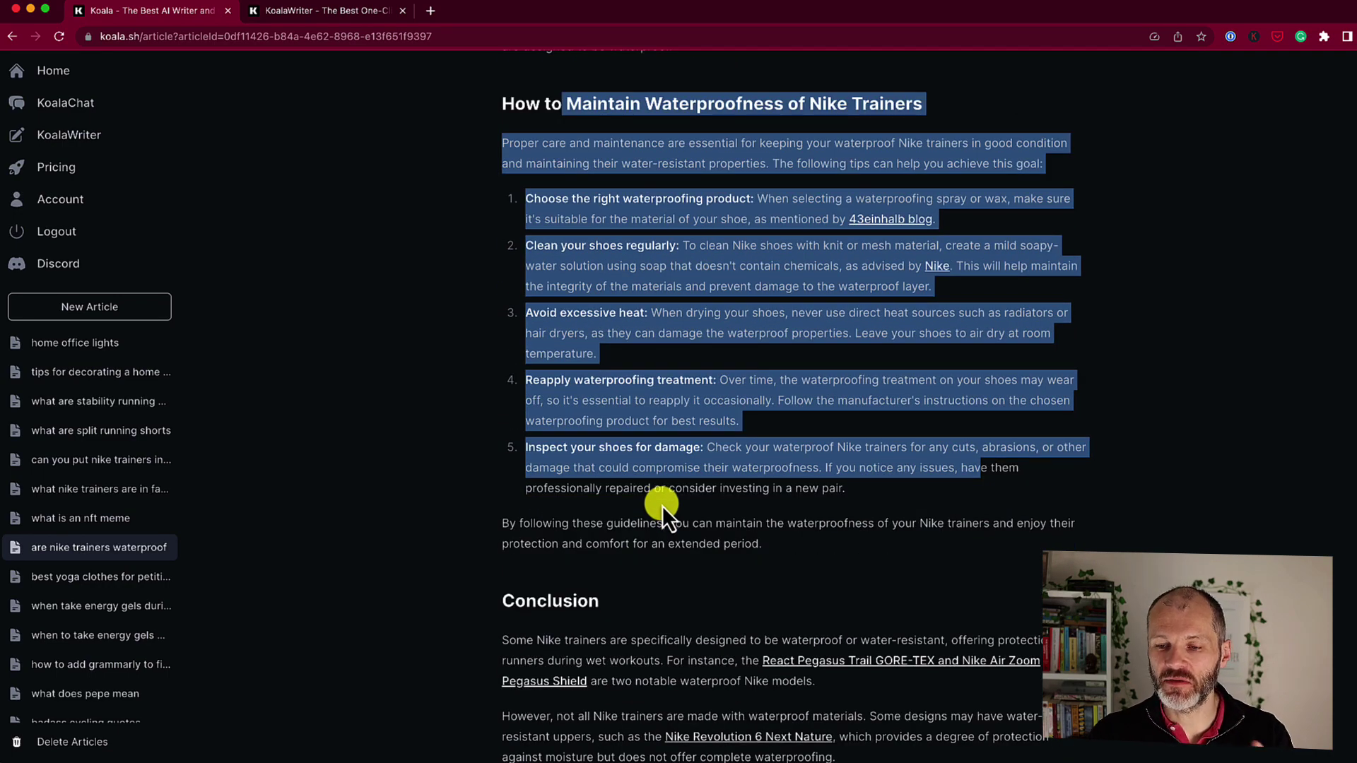
scroll(662, 506, down, 1)
drag(645, 530, 461, 521)
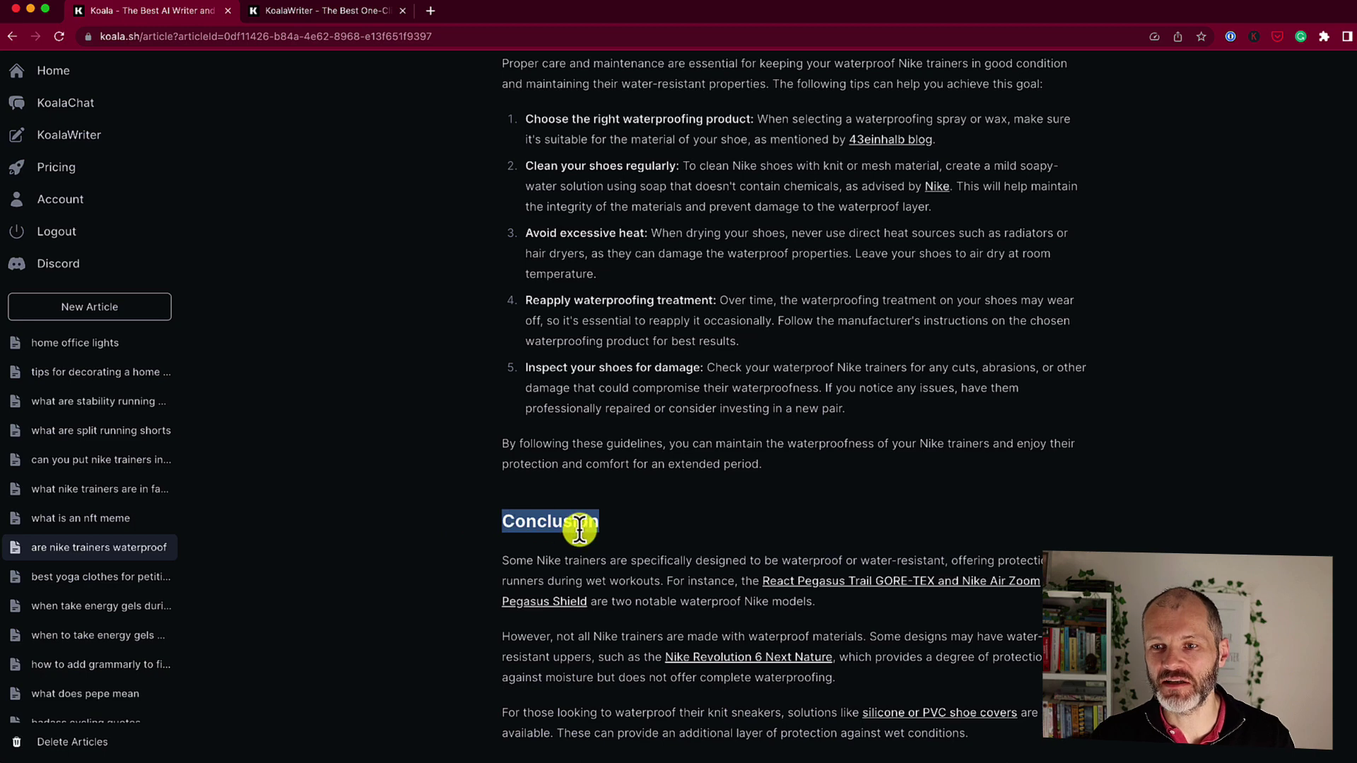
scroll(597, 530, down, 1)
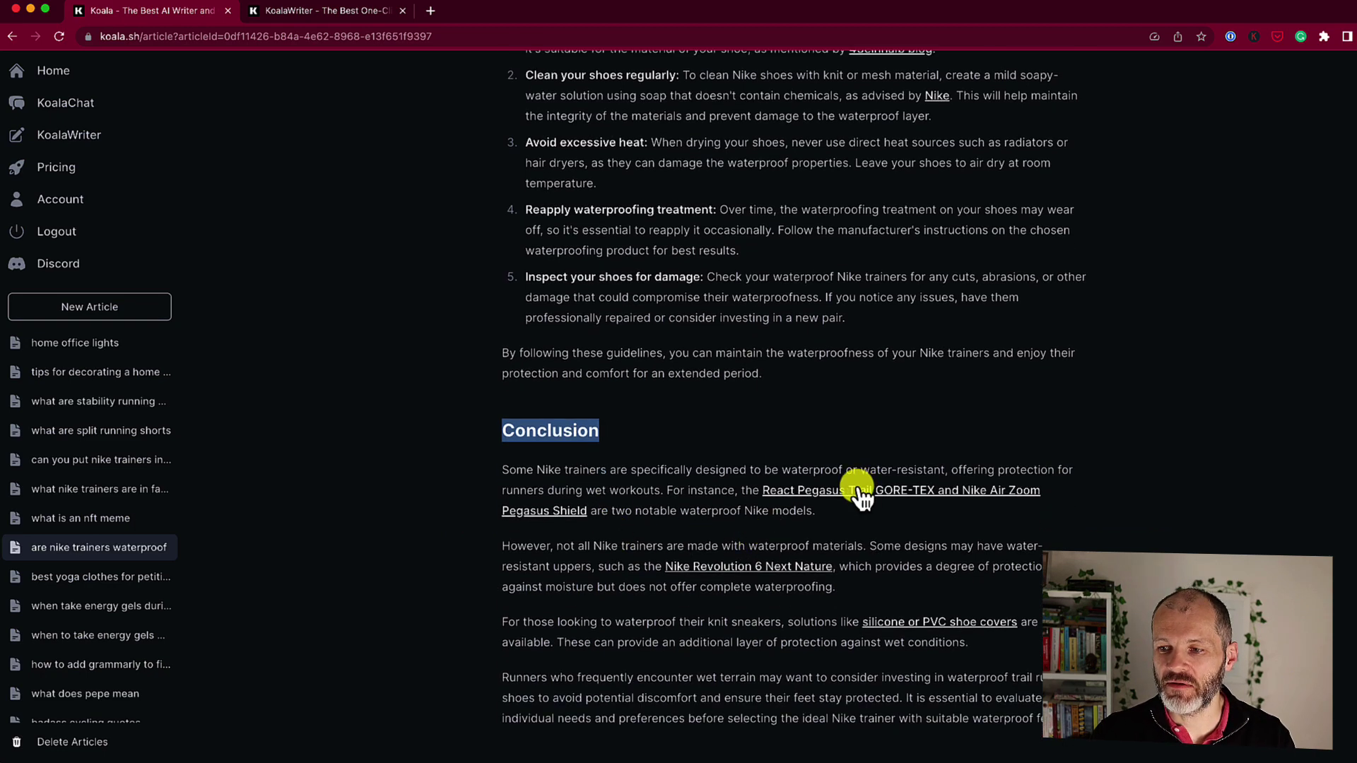
scroll(869, 606, up, 20)
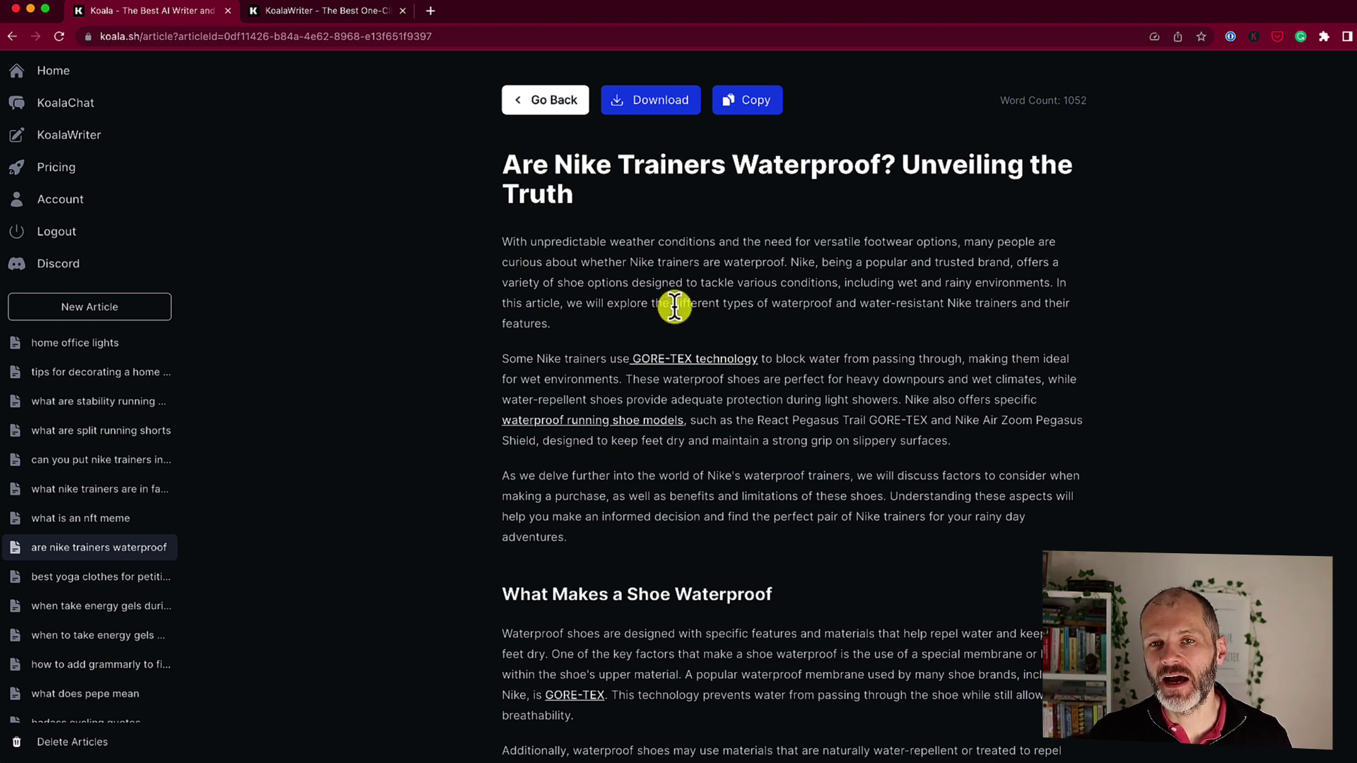
drag(503, 167, 896, 168)
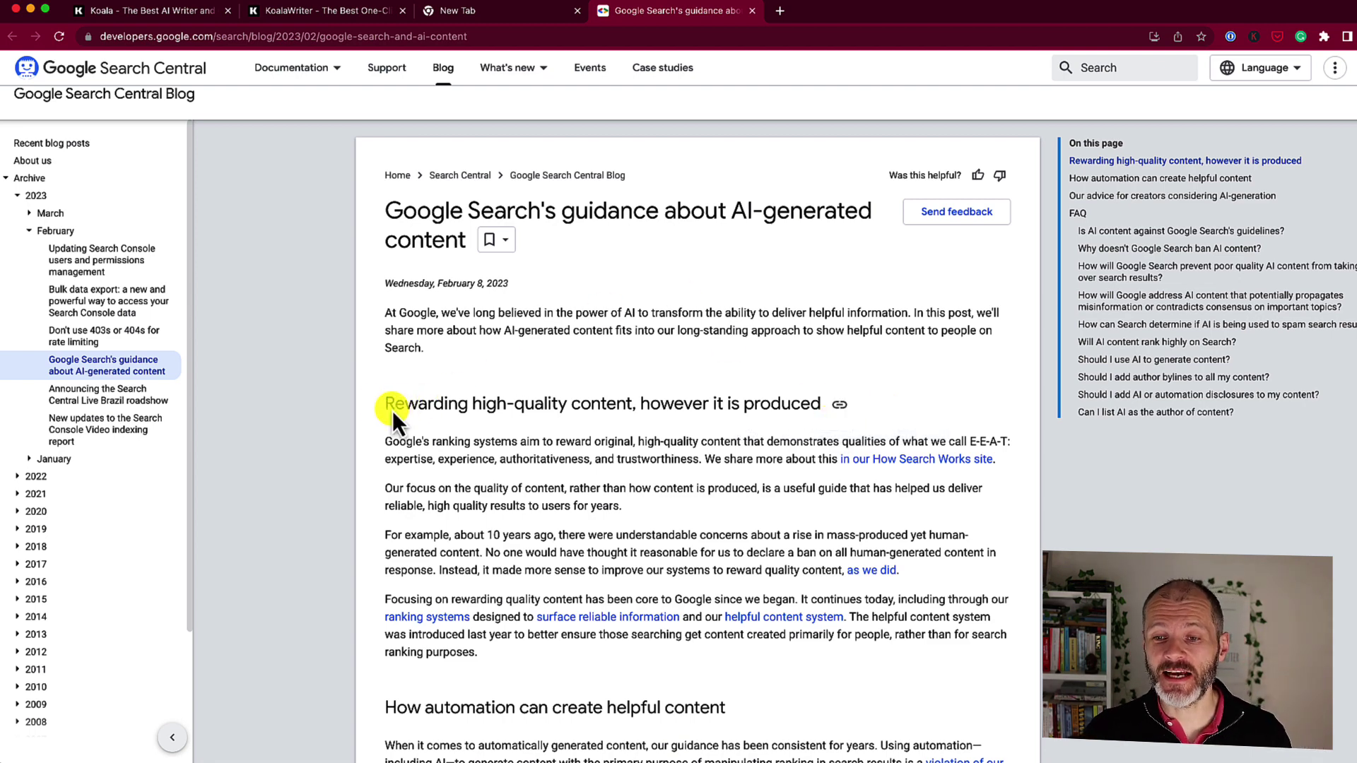
- Highlight the 'Rewarding high-quality content, however it is produced' heading in Google's post
drag(399, 405, 857, 413)
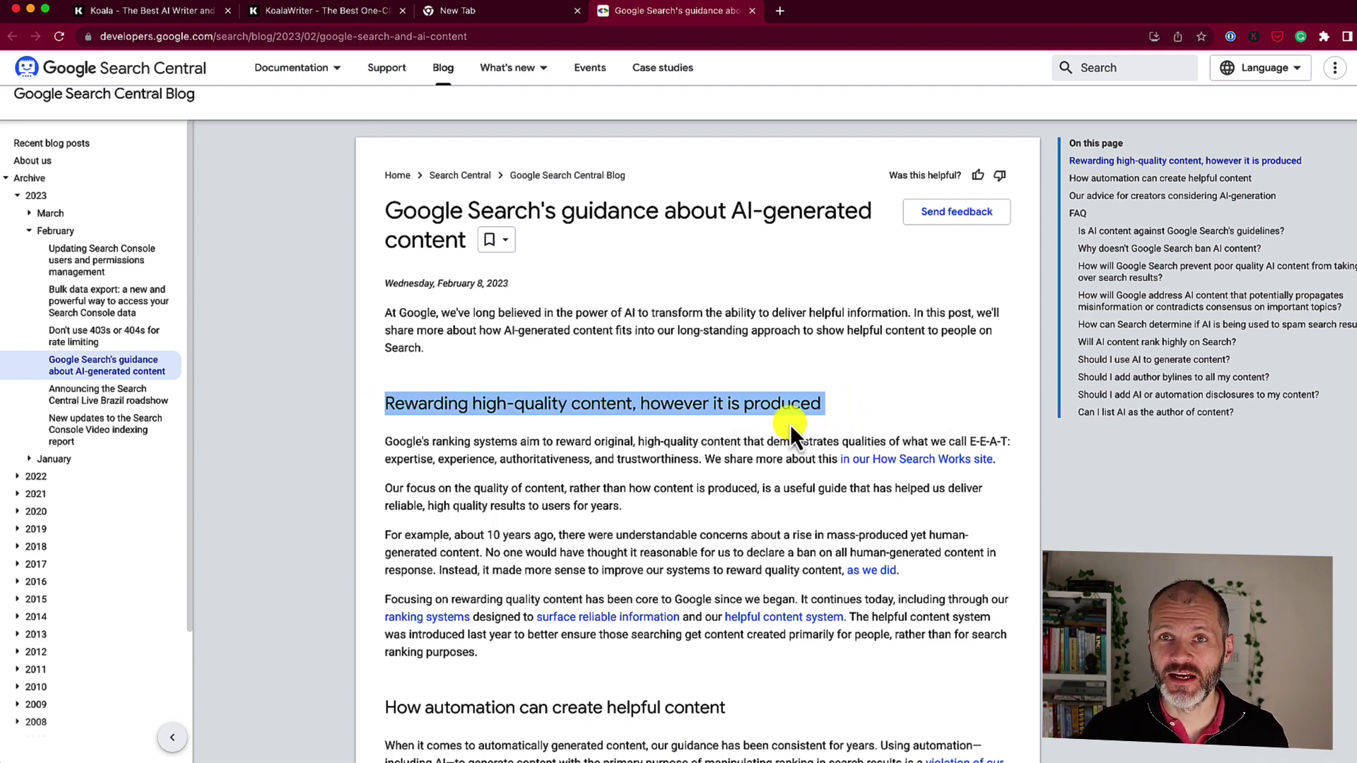